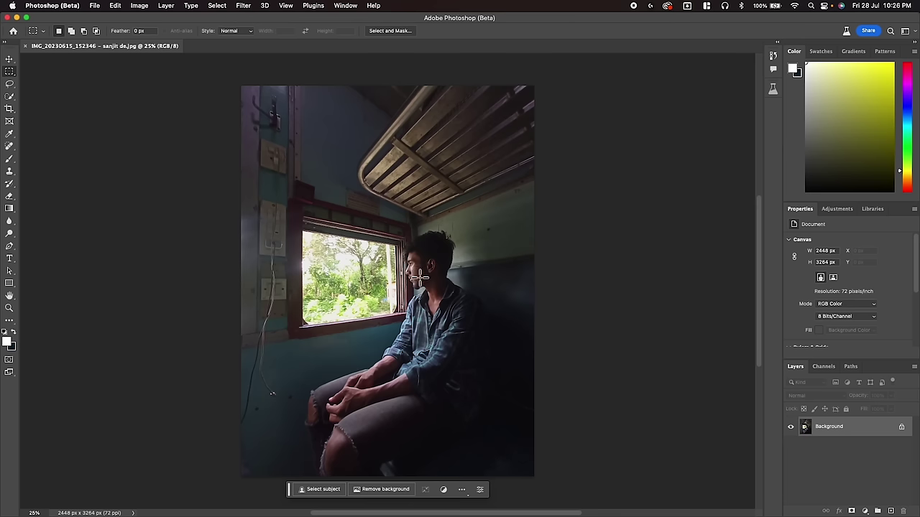
Zoom out slightly on the train photo with the Zoom tool.
left_click(10, 307)
left_click_drag(417, 285, 350, 175)
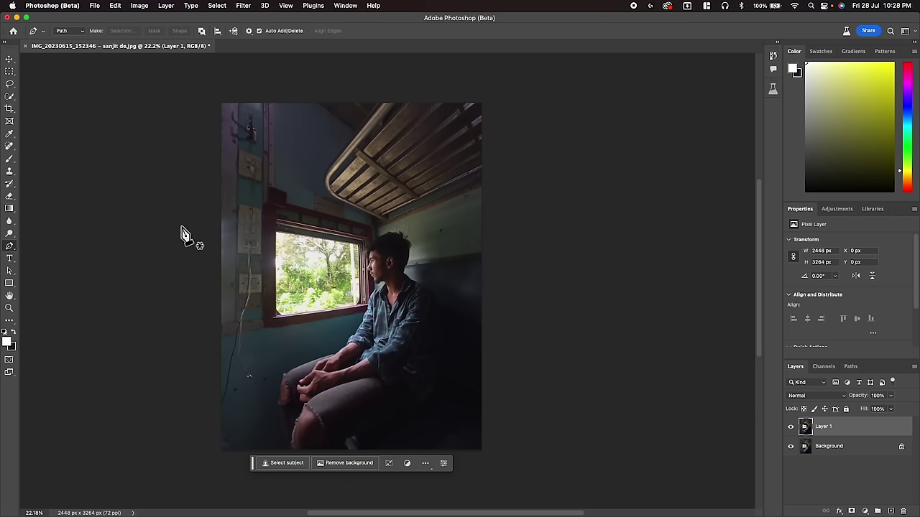
Outline the wall left of the window past the photo edge and generative-fill it without a prompt.
left_click(210, 174)
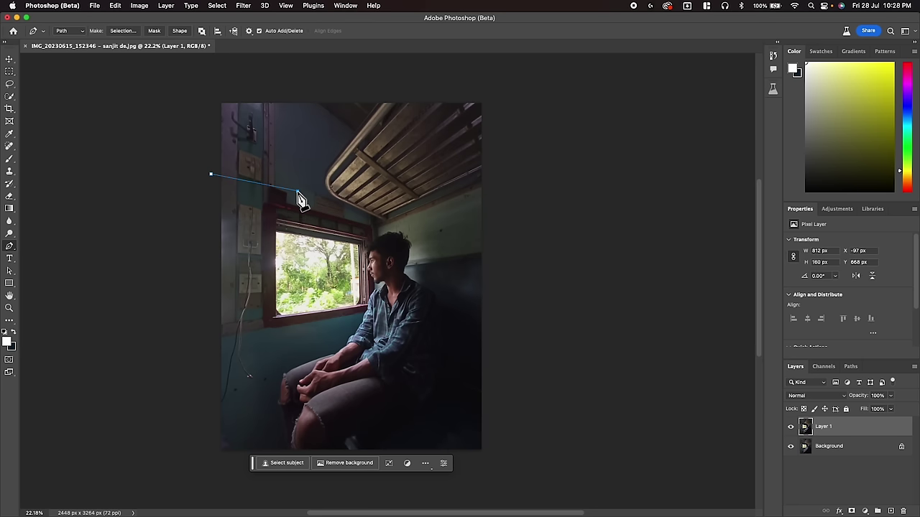
left_click(286, 249)
left_click(287, 336)
left_click(193, 348)
left_click(187, 211)
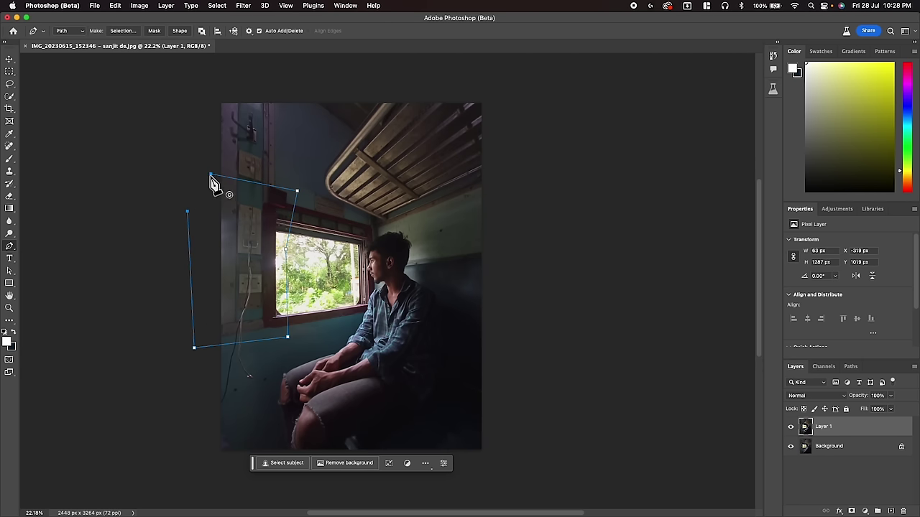
left_click(211, 174)
key("ctrl+Return")
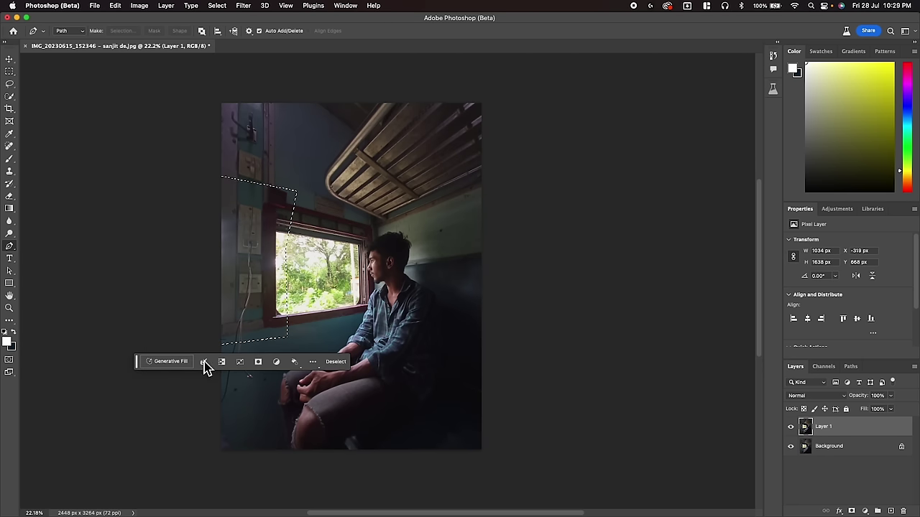
left_click(189, 363)
left_click(291, 362)
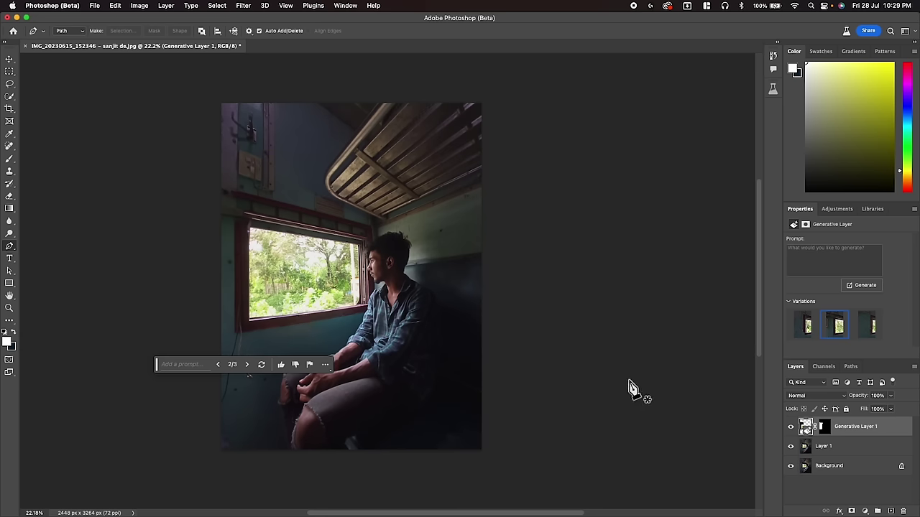
Generative-fill the window's left frame and keep the first variation.
left_click(249, 190)
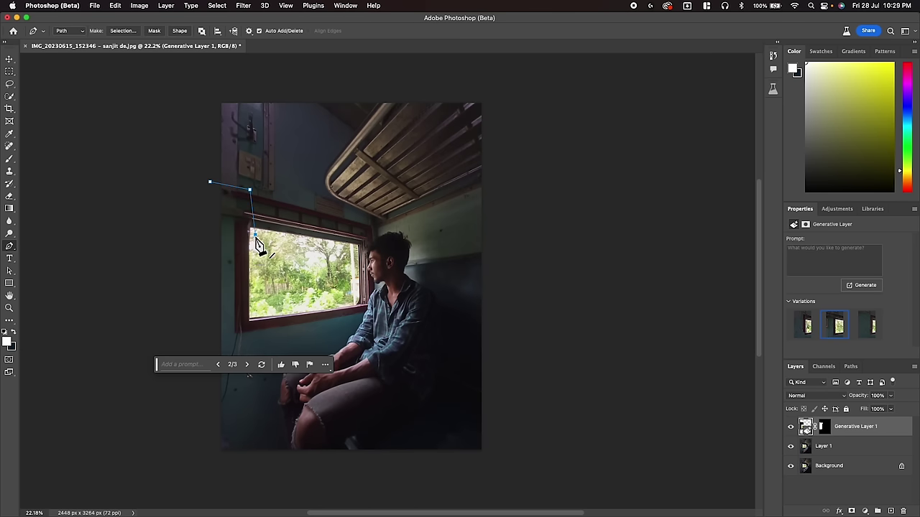
key("ctrl+Return")
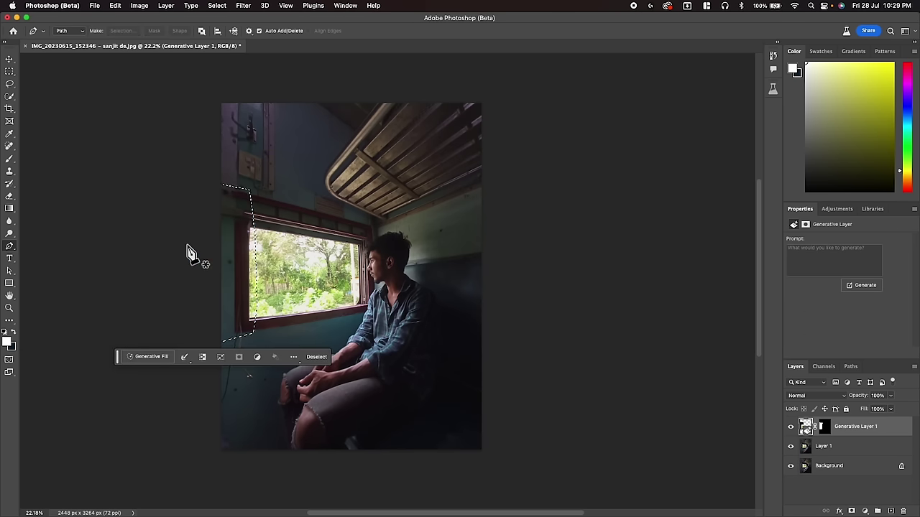
left_click(159, 365)
left_click(275, 358)
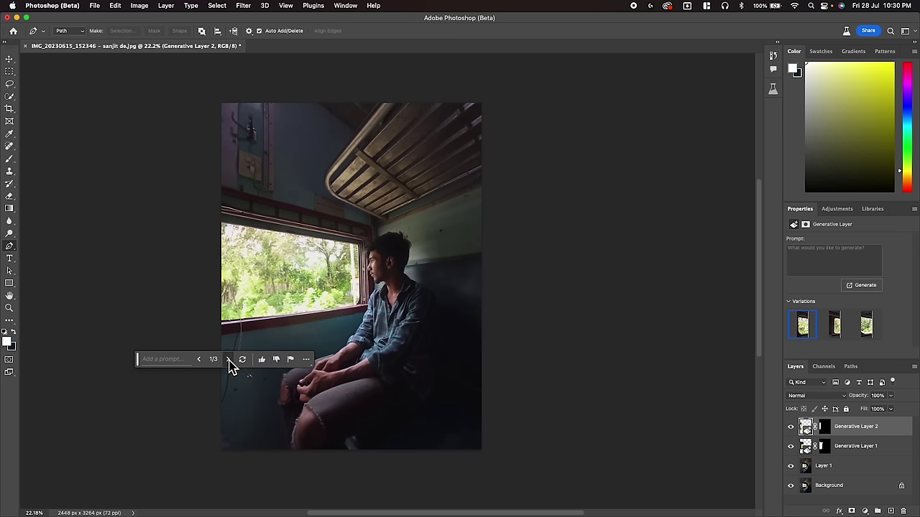
left_click(228, 360)
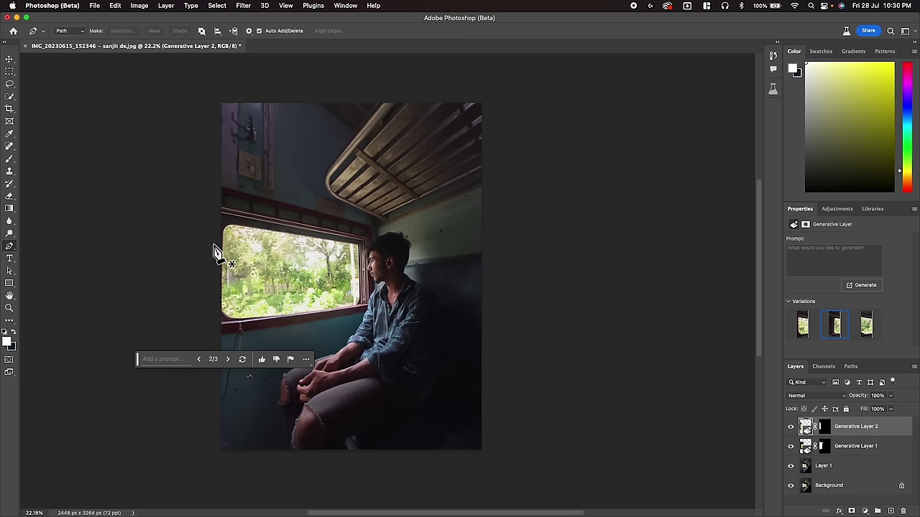
left_click(228, 360)
left_click_drag(138, 362, 554, 305)
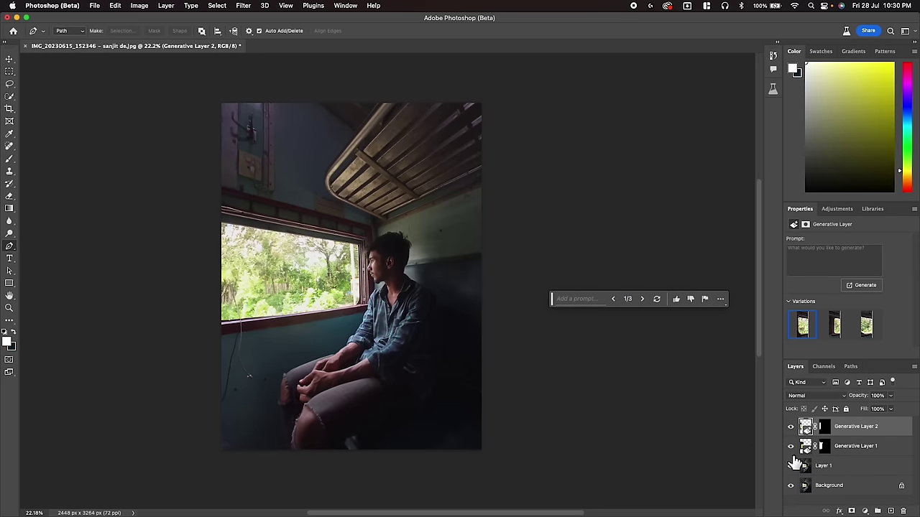
left_click(792, 487)
left_click(280, 100)
Fill the upper-left wall corner with an 'antique painting', keeping variation 1 of 3.
left_click(277, 199)
left_click(212, 184)
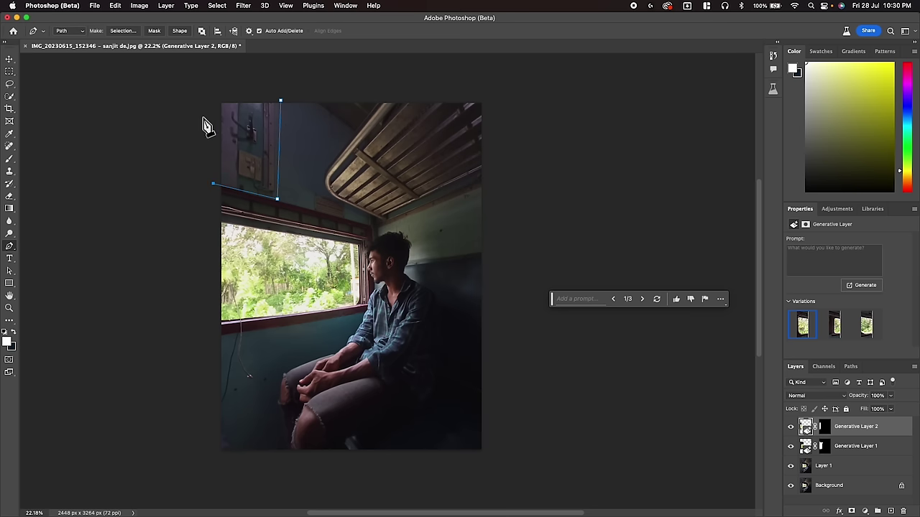
left_click(263, 81)
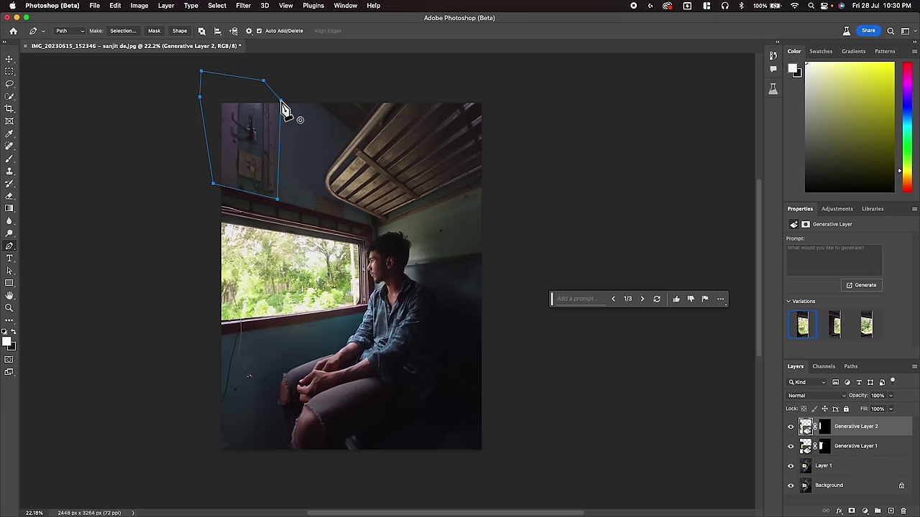
left_click(281, 102)
key("ctrl+Return")
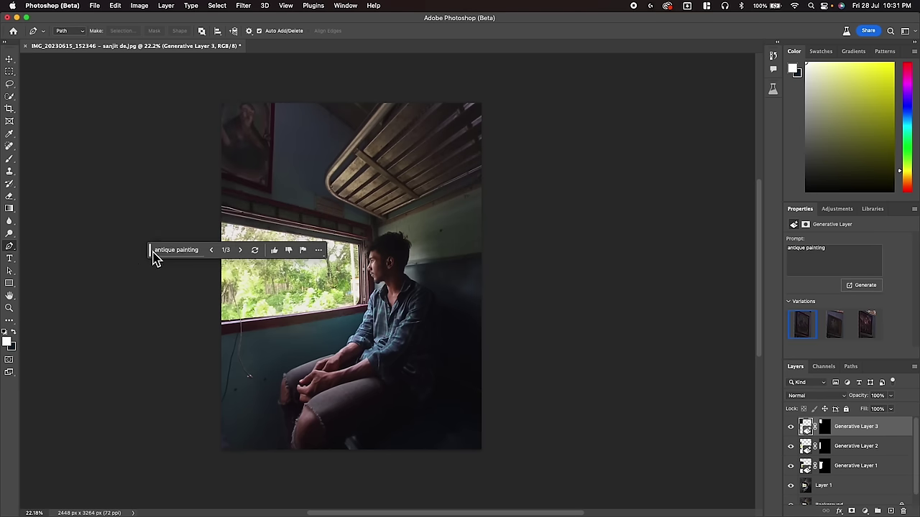
left_click(240, 250)
left_click(240, 250)
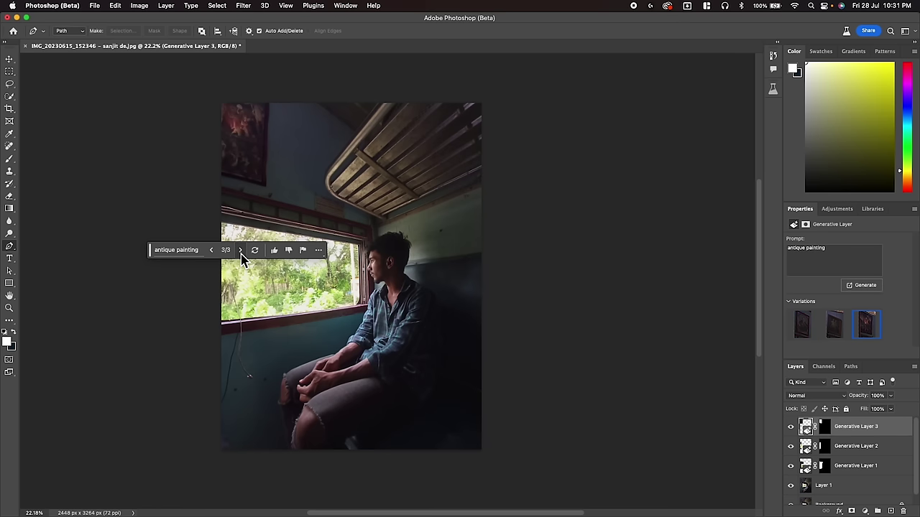
left_click(214, 253)
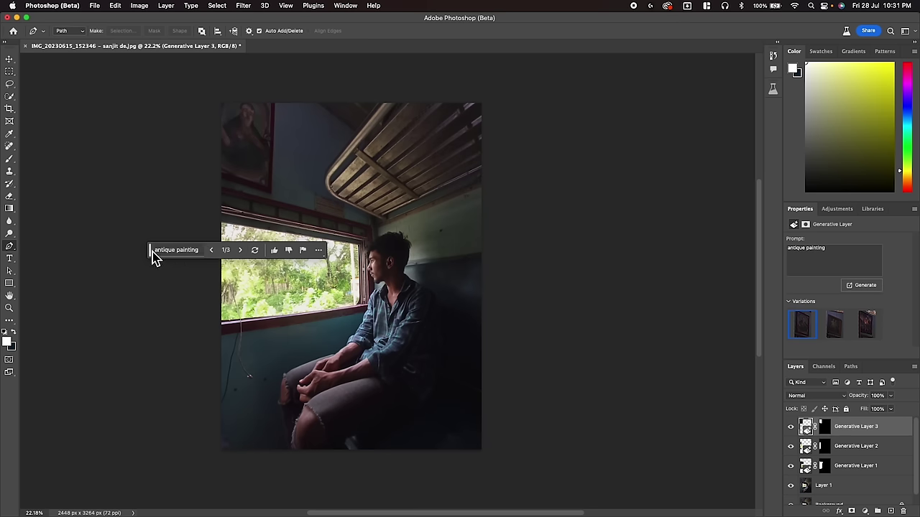
mouse_move(151, 253)
left_mouse_down()
mouse_move(186, 274)
mouse_move(341, 257)
left_mouse_up()
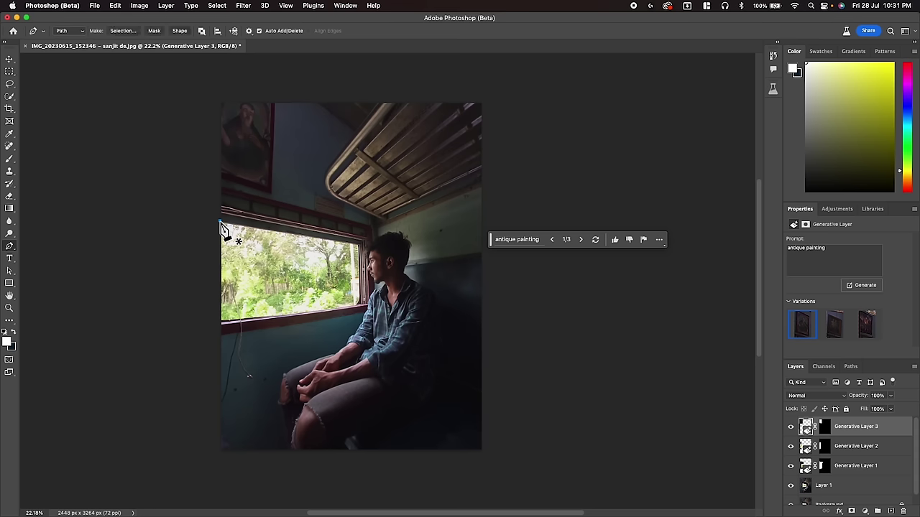
left_click(360, 245)
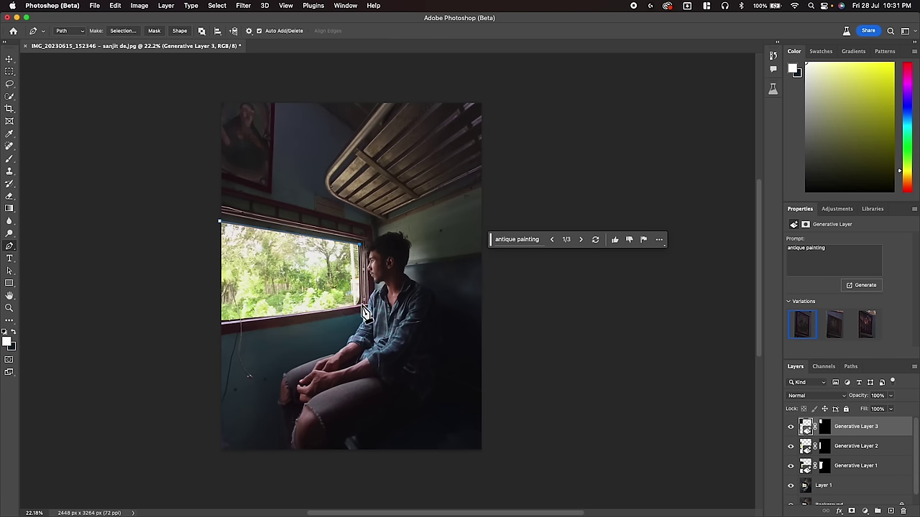
Fill the window opening with a generated 'sky', choosing variation 2 of 3.
left_click(222, 320)
left_click(220, 224)
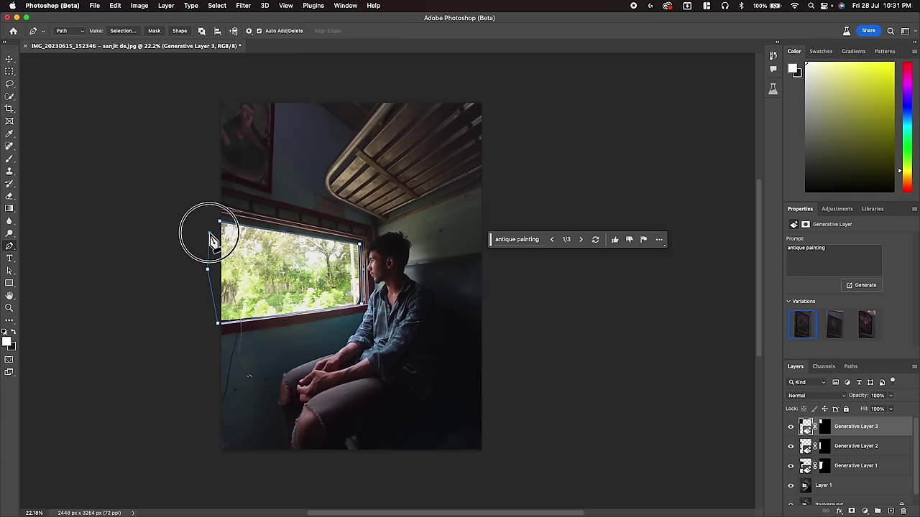
key("ctrl+Return")
type("sky")
left_click(335, 337)
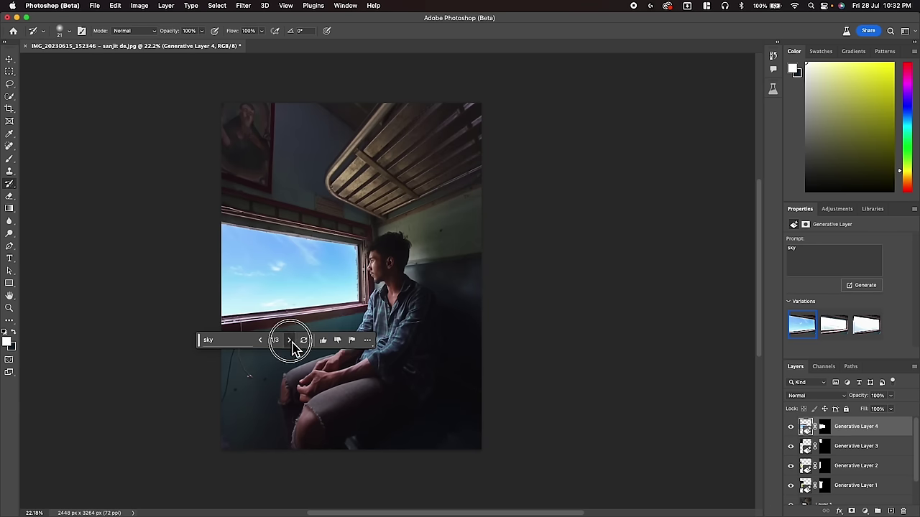
left_click(289, 339)
left_click(289, 340)
left_click(265, 342)
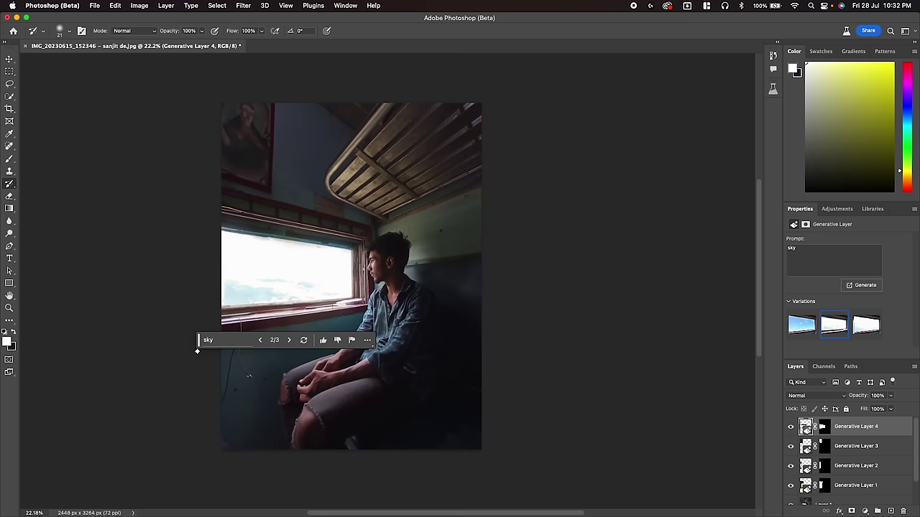
left_click_drag(203, 344, 542, 263)
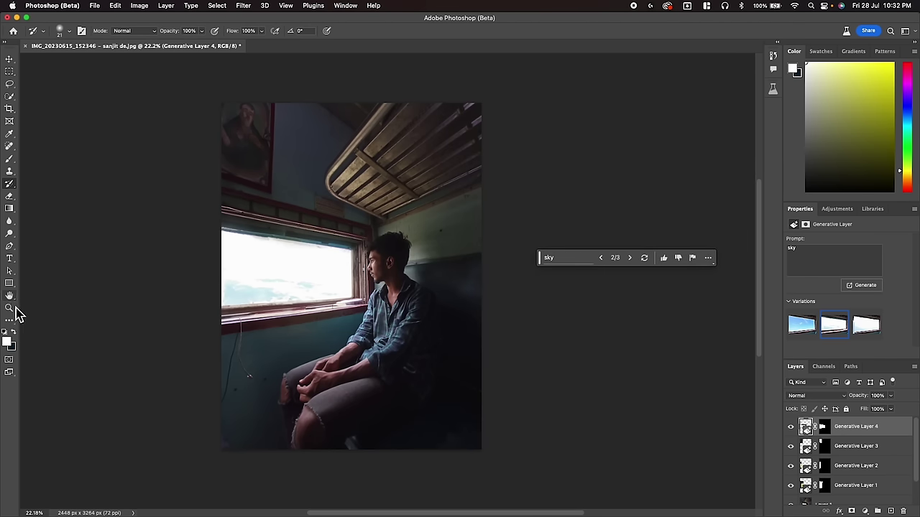
left_click(9, 246)
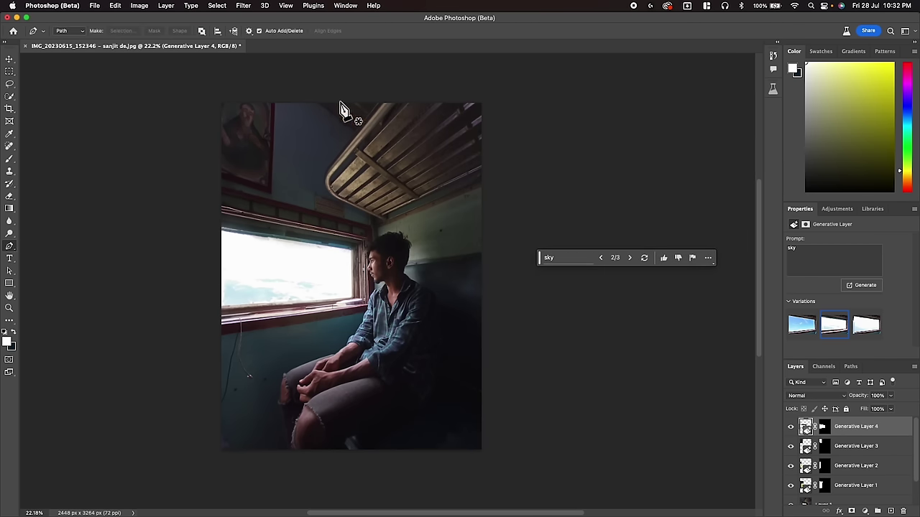
Replace the overhead berth with an 'antique plane' fill (variation 1) and select the lower foreground.
left_click(375, 99)
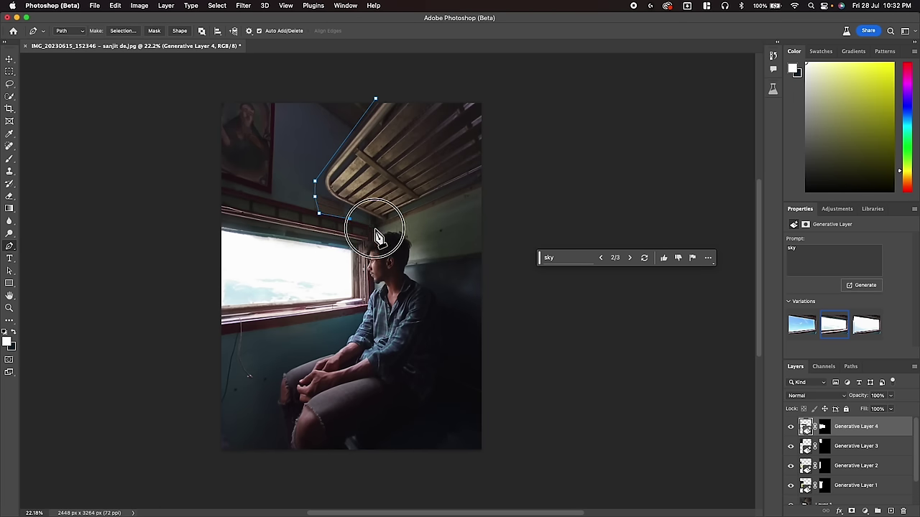
key("ctrl+Return")
type("antique plane")
left_click(464, 248)
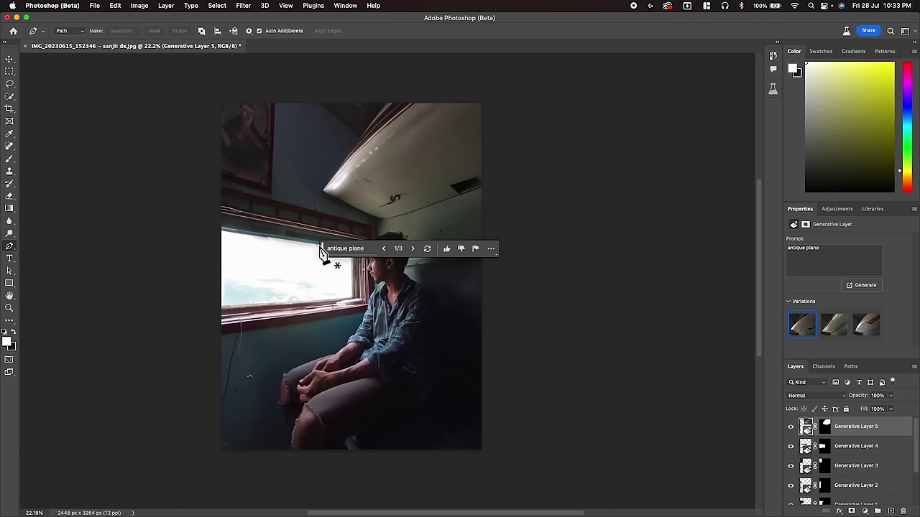
left_click_drag(323, 250, 519, 249)
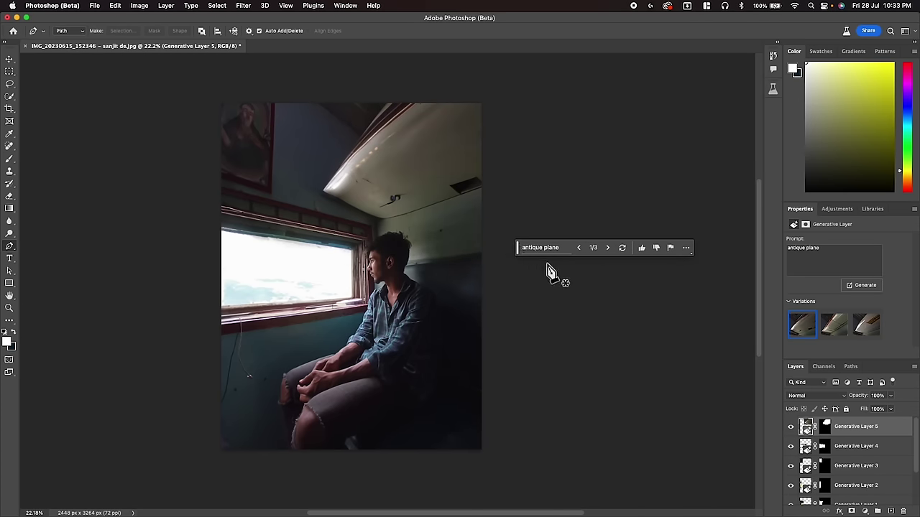
left_click(607, 249)
left_click(608, 249)
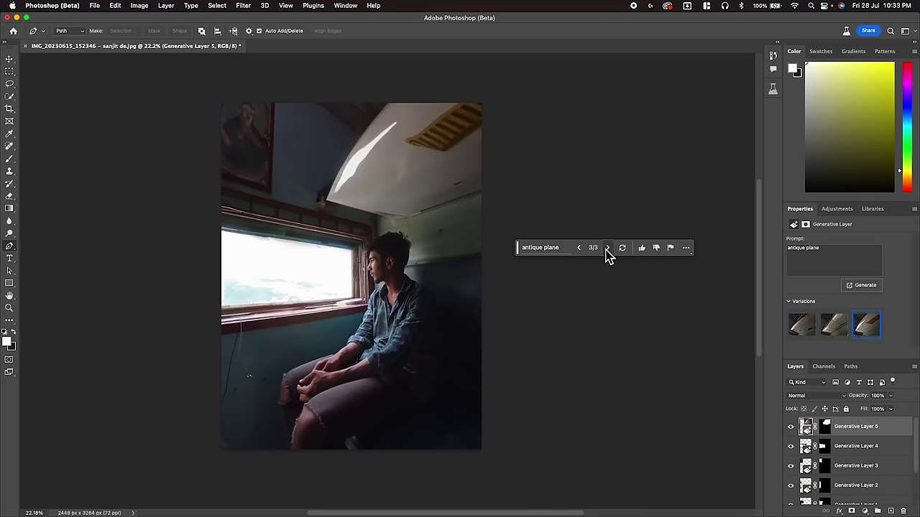
double_click(578, 248)
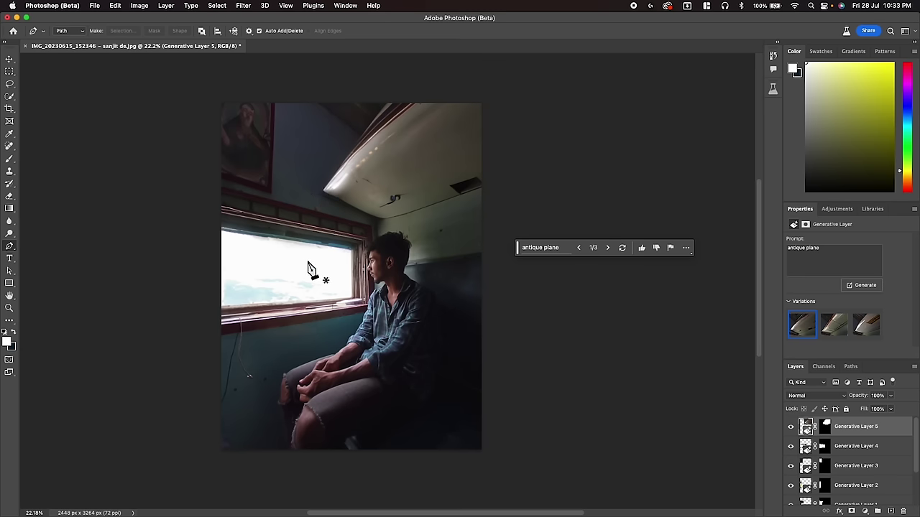
left_click(216, 332)
key("ctrl+Return")
type("tray table")
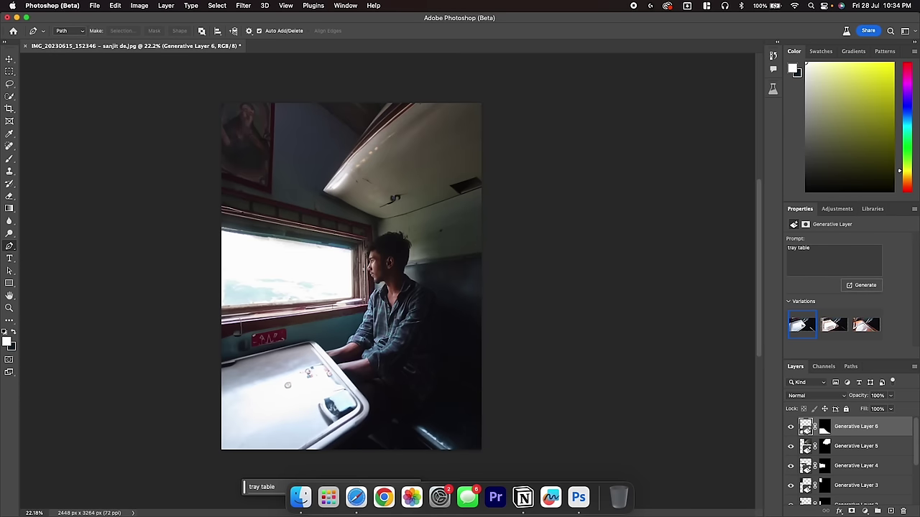
Regenerate the table with the prompt 'antique tray table with food'.
left_click(334, 487)
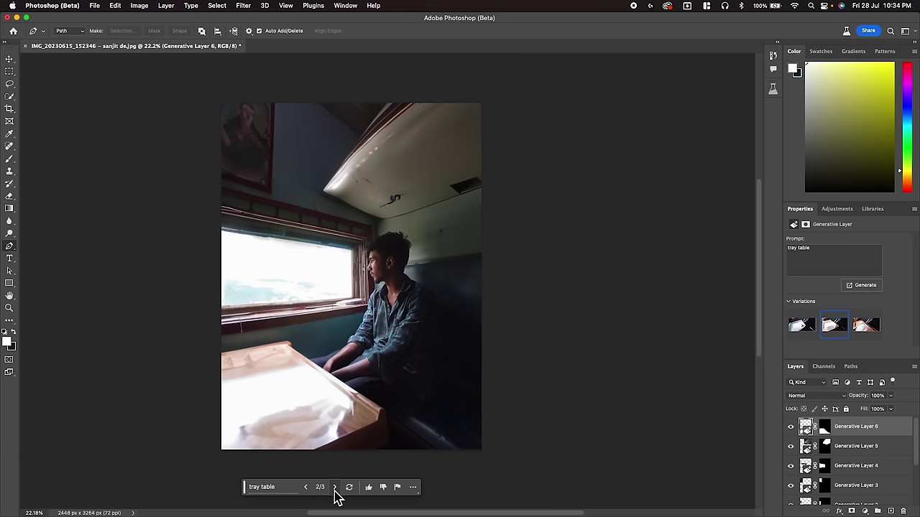
left_click(334, 487)
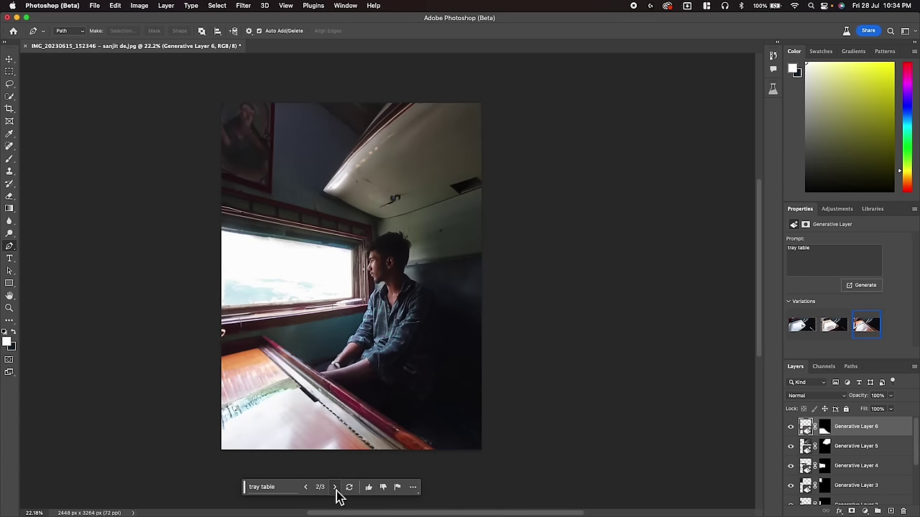
left_click(266, 490)
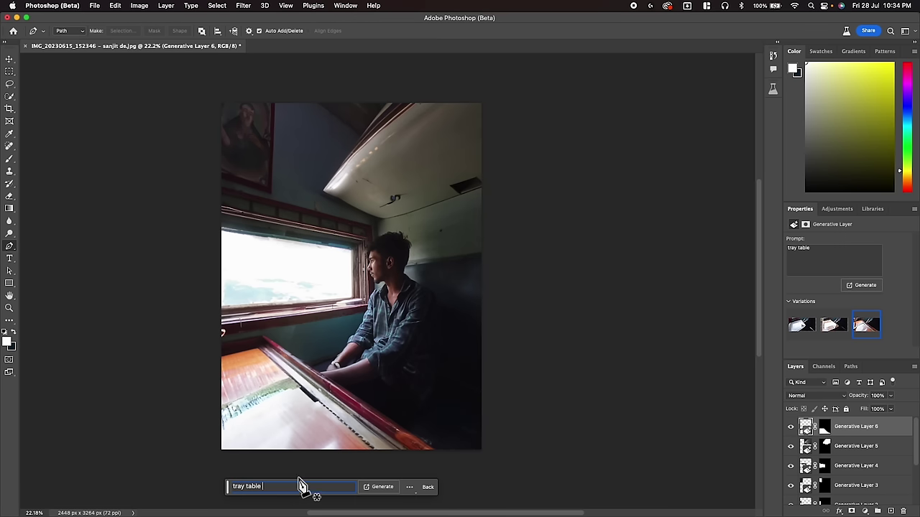
left_click(232, 486)
type("able")
left_click(306, 487)
type("wit")
type("d")
key("Return")
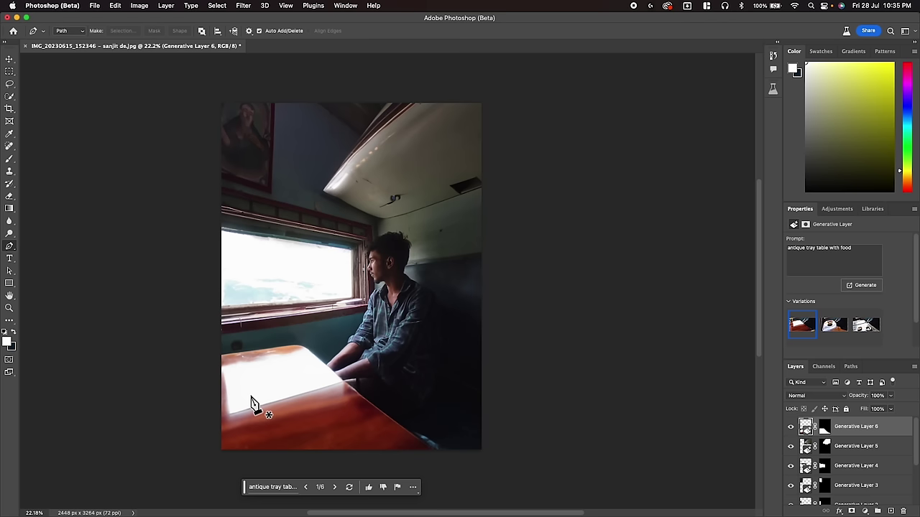
Keep the variation showing two plates of food and zoom out to the whole photo.
left_click(337, 489)
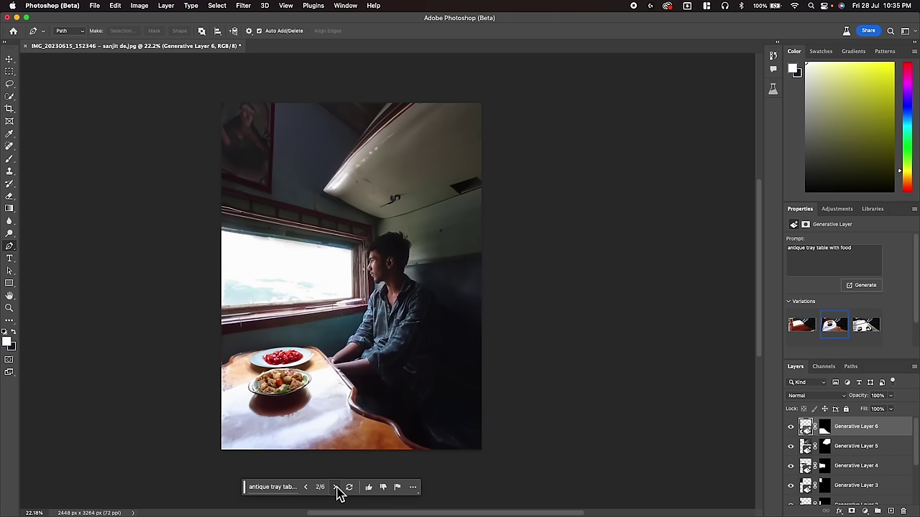
left_click(336, 488)
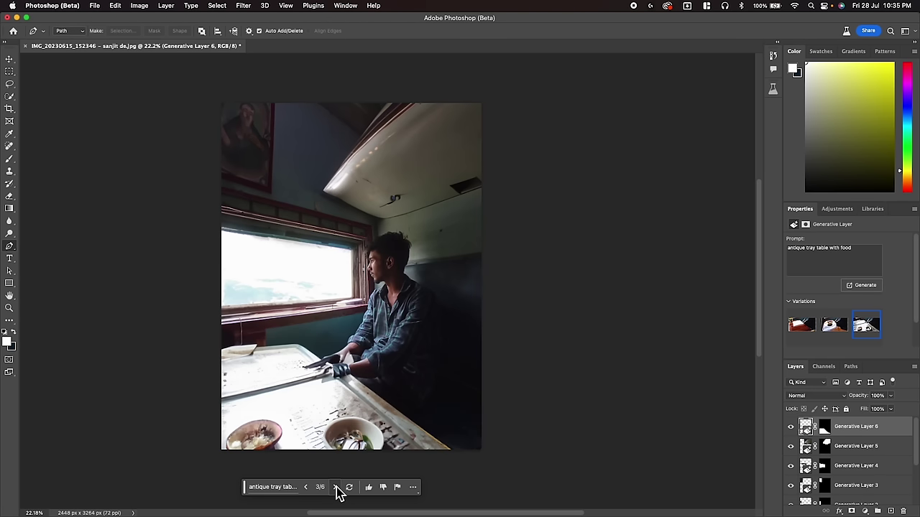
left_click(306, 487)
left_click(10, 308)
left_click(448, 323, "alt")
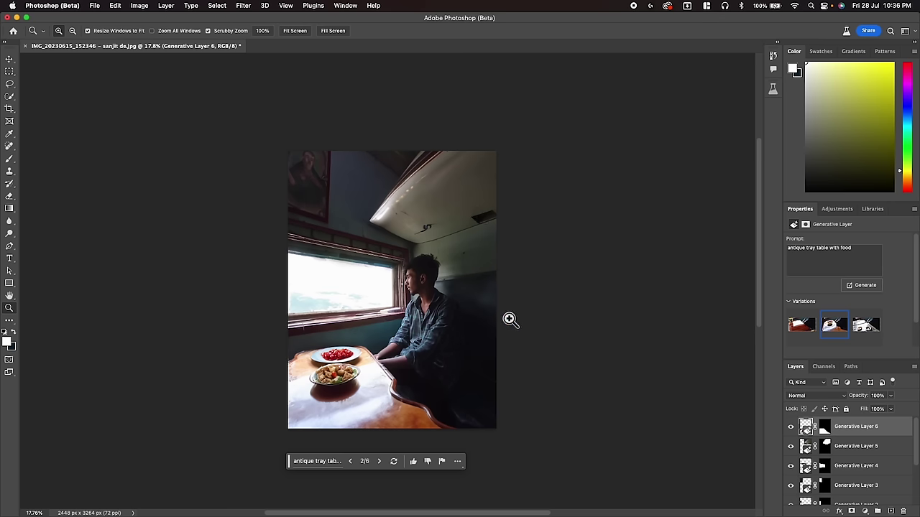
Toggle the generated layers' visibility to compare the edits against the original photo.
scroll(818, 468, "down", 3)
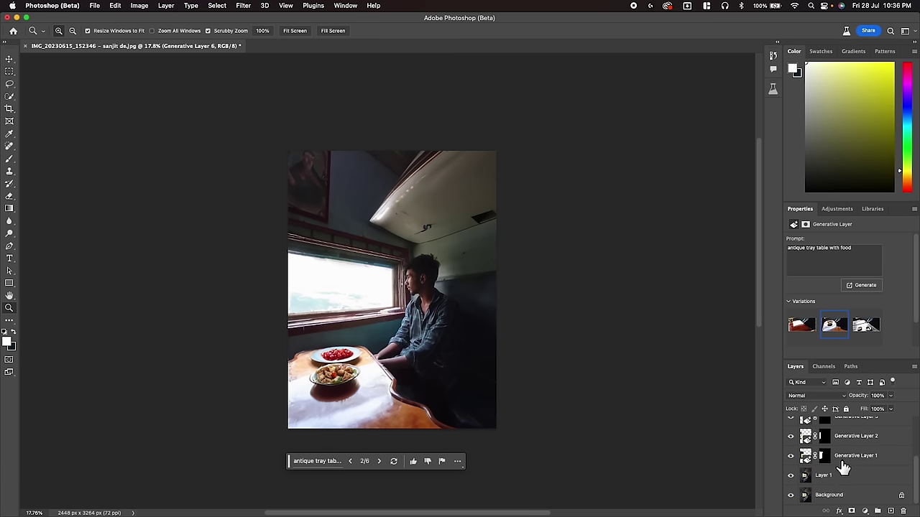
left_click(792, 495, "alt")
left_click(793, 496, "alt")
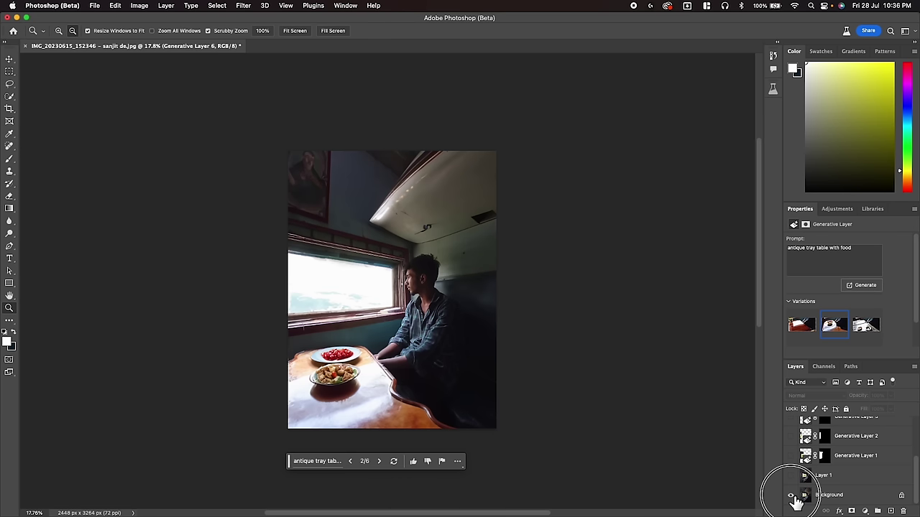
left_click(792, 495, "alt")
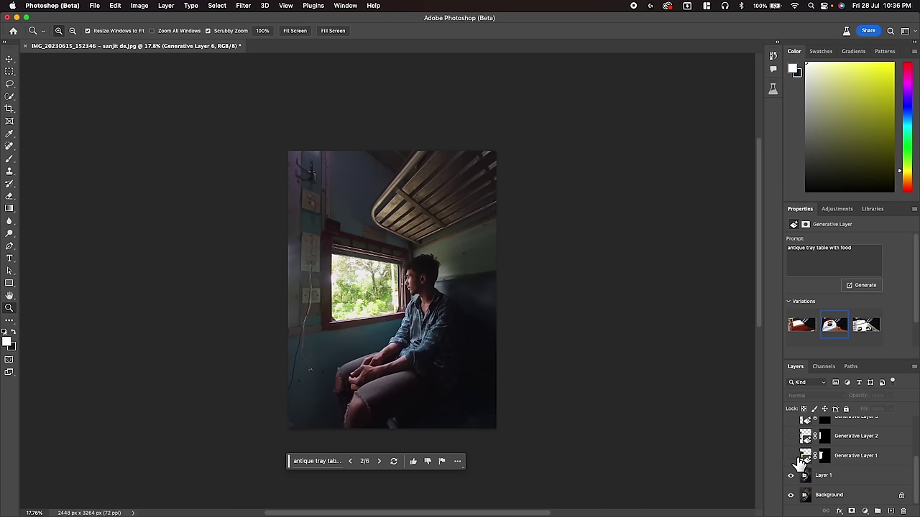
left_click(791, 457)
scroll(796, 467, "up", 2)
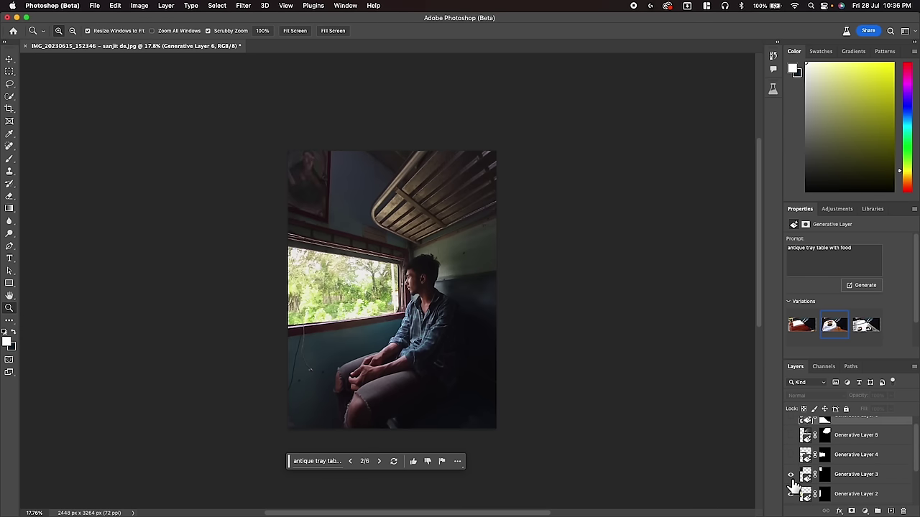
left_click(791, 457)
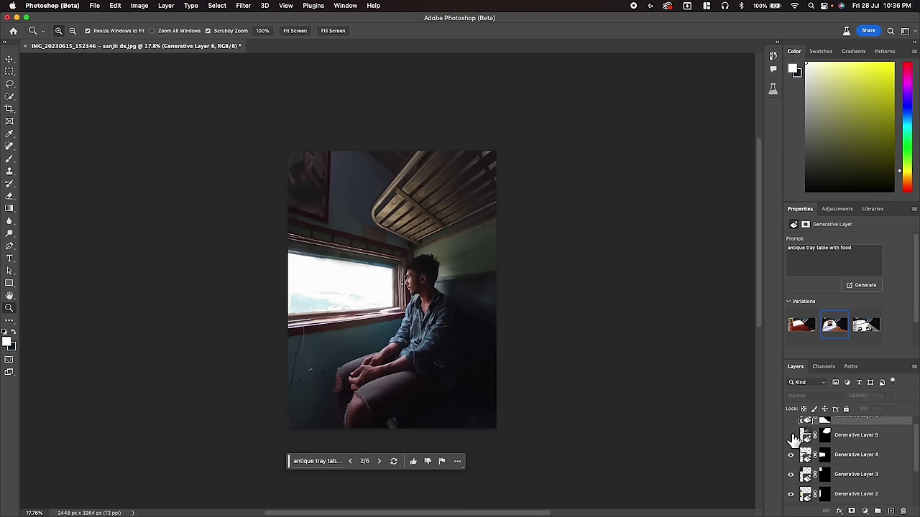
left_click(792, 435)
scroll(793, 439, "up", 1)
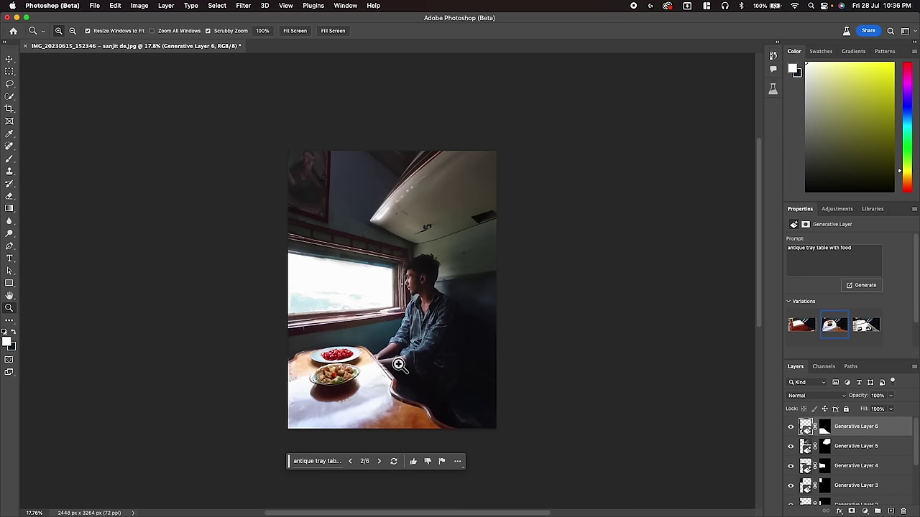
left_click_drag(414, 308, 429, 357)
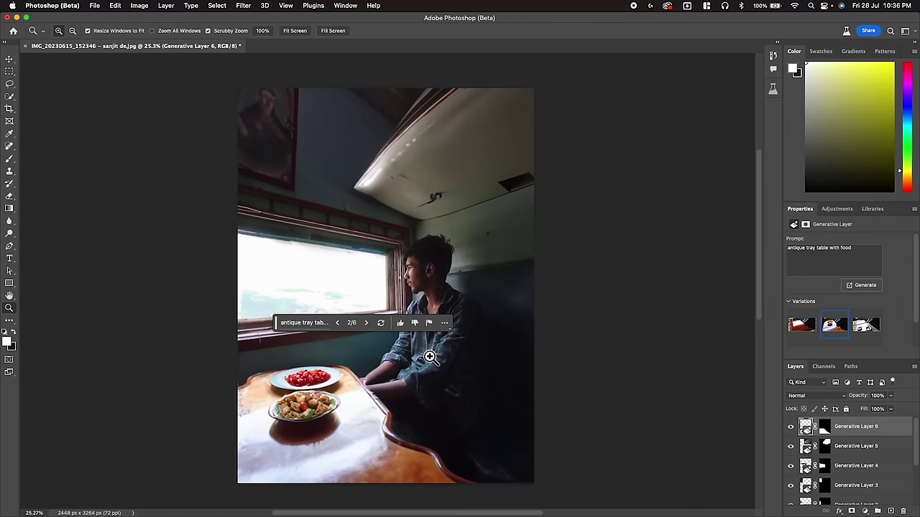
left_click_drag(276, 322, 552, 314)
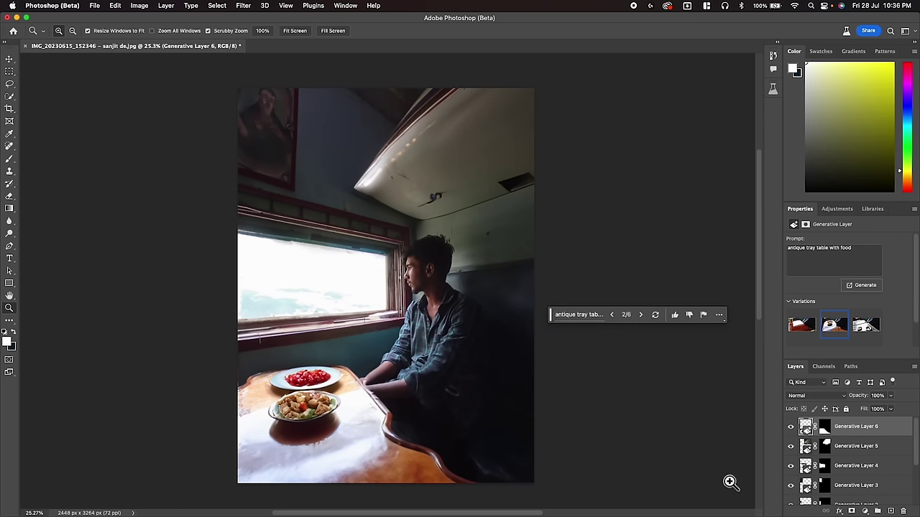
Stamp all visible layers into Layer 2 and open it in the Camera Raw Filter.
key("ctrl+alt+shift+e")
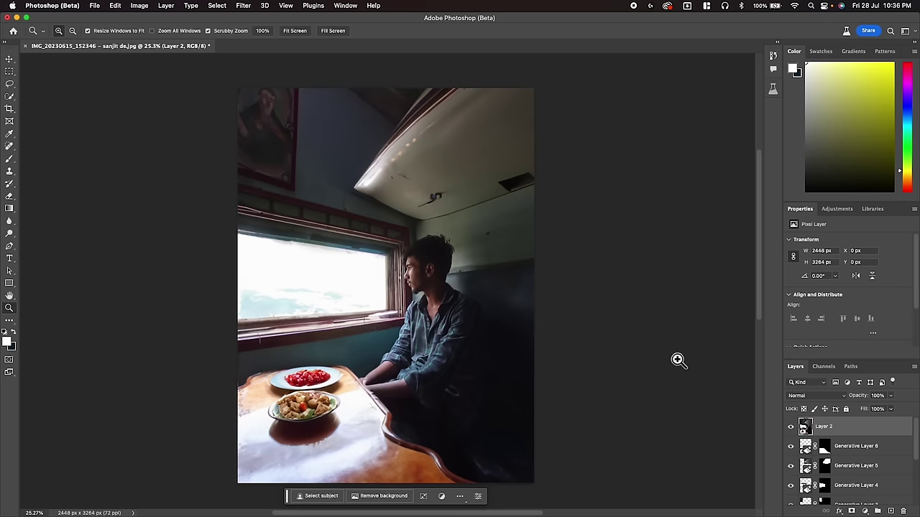
left_click(494, 332, "alt")
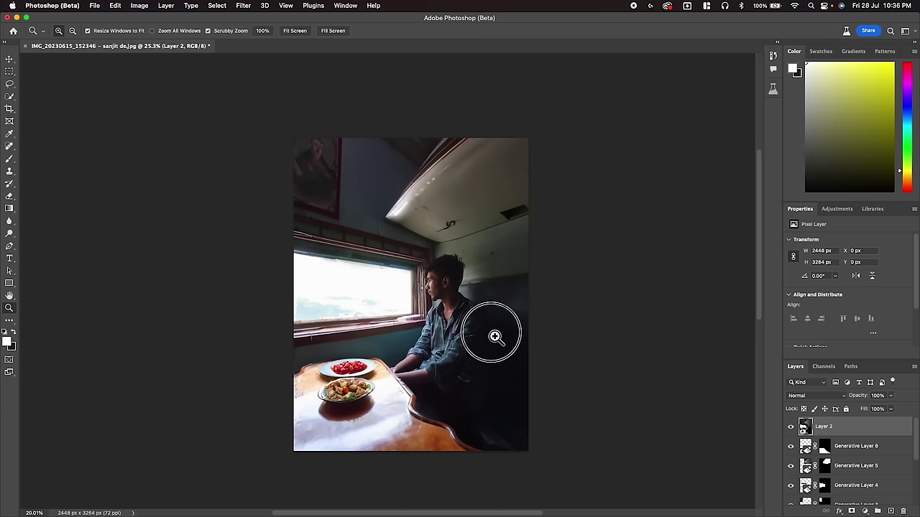
left_click(246, 7)
left_click(262, 78)
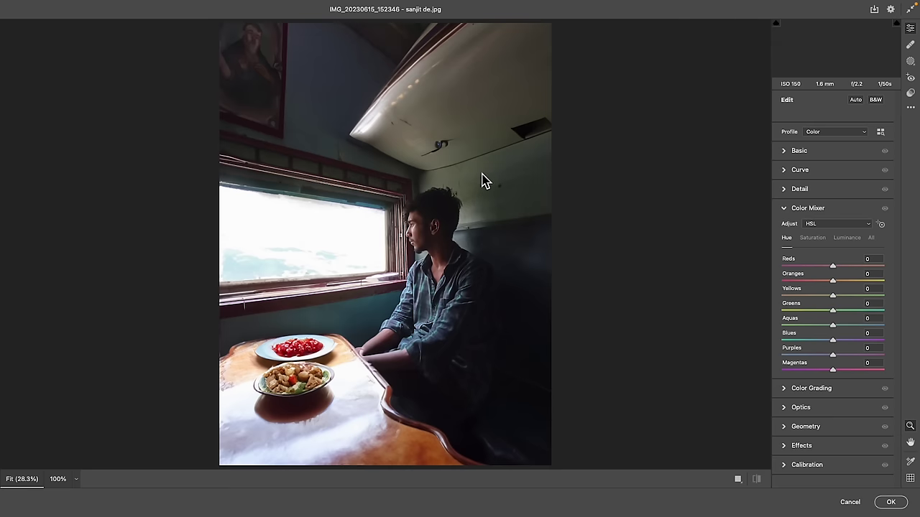
In Camera Raw Basic, set Contrast to -10 and Blacks to -14.
left_click(583, 165, "alt")
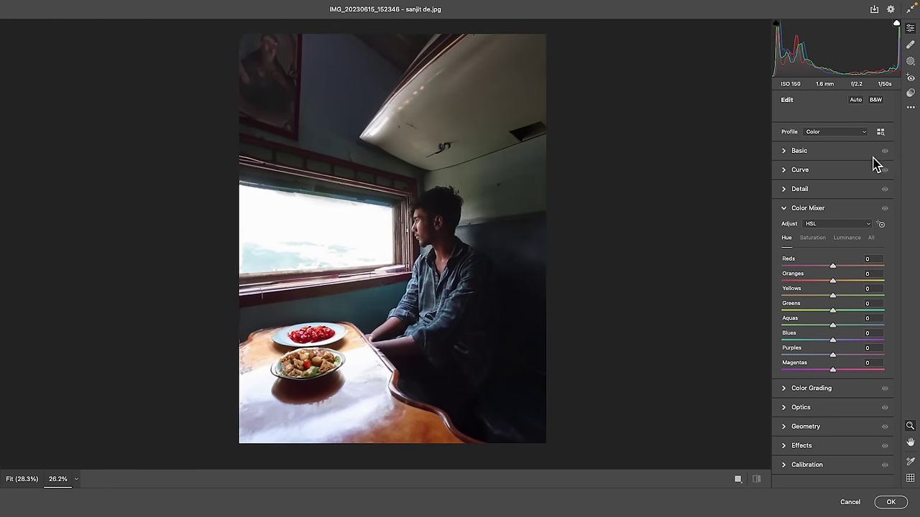
left_click(870, 152)
left_click_drag(843, 245, 829, 246)
left_click_drag(828, 305, 824, 304)
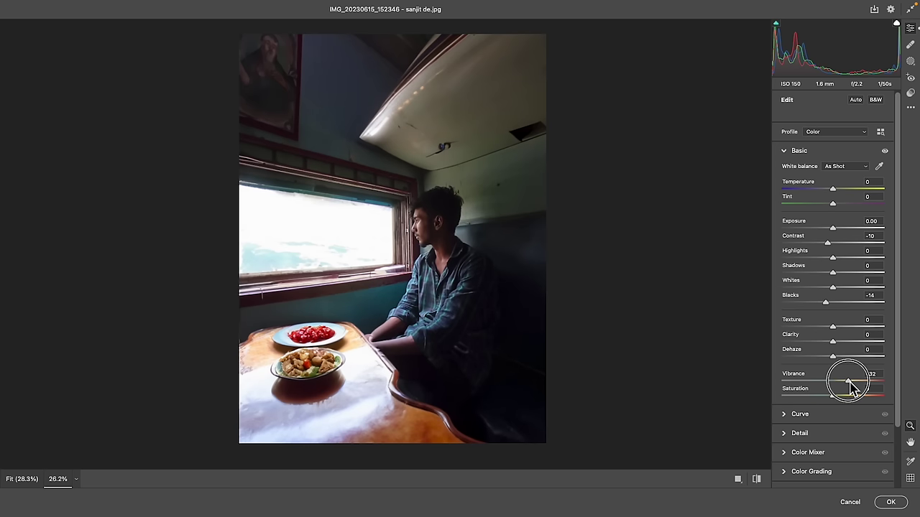
Shape the tone curve with shadow-deepening points, a raised red black point and lowered blue highlights.
left_click(804, 415)
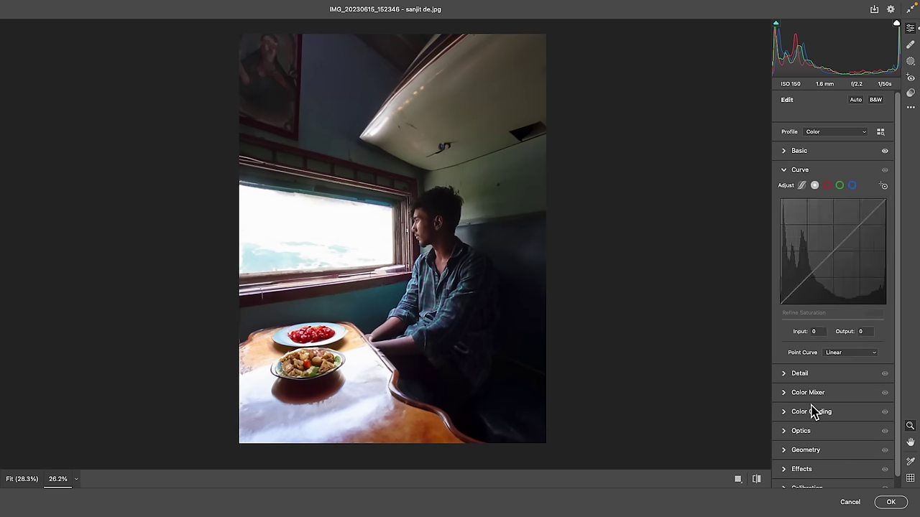
left_click(816, 284)
left_click(834, 254)
left_click_drag(817, 282, 811, 280)
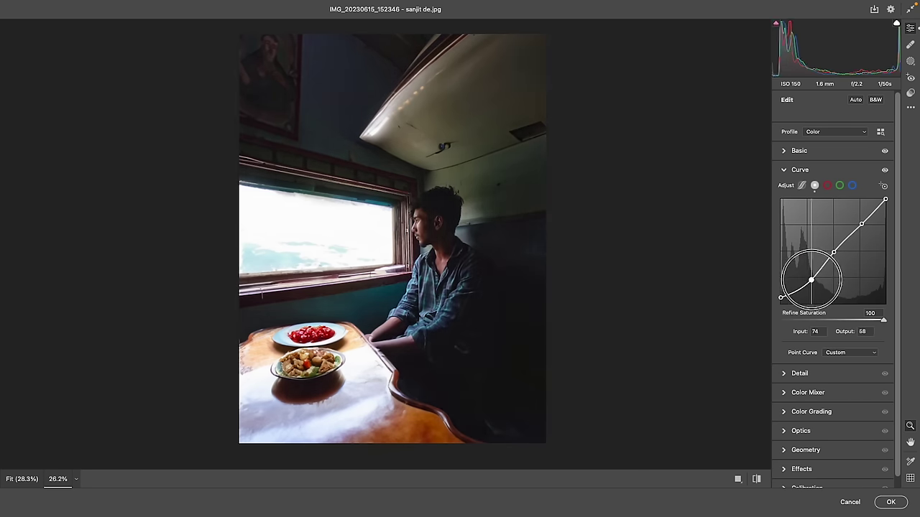
left_click(852, 186)
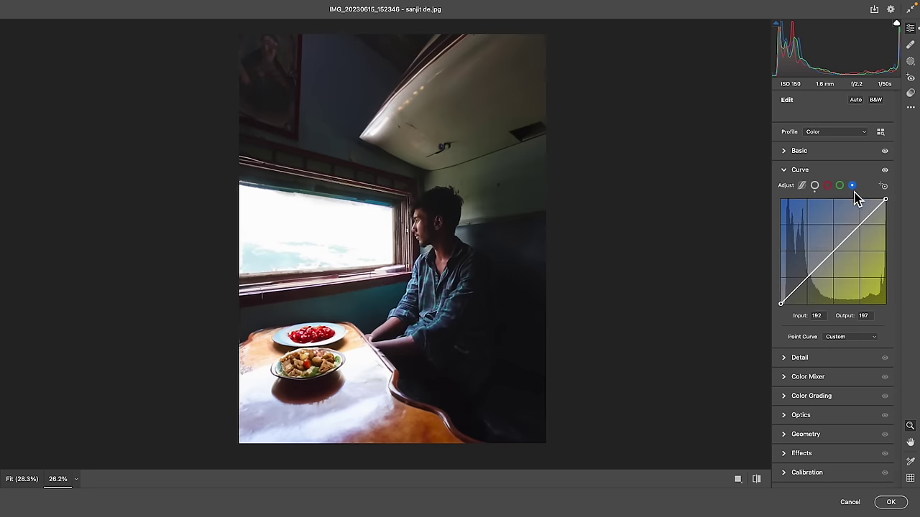
left_click(827, 185)
left_click_drag(782, 304, 785, 304)
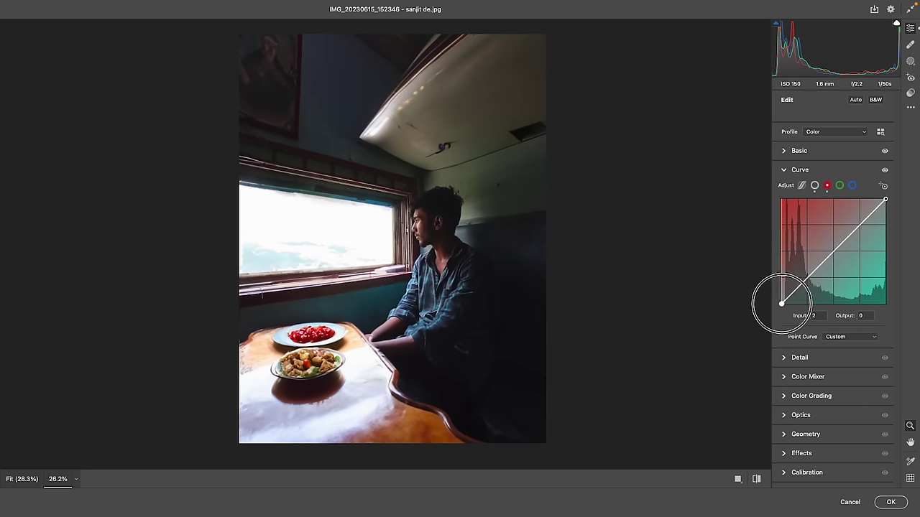
left_click(852, 185)
left_click_drag(885, 199, 885, 209)
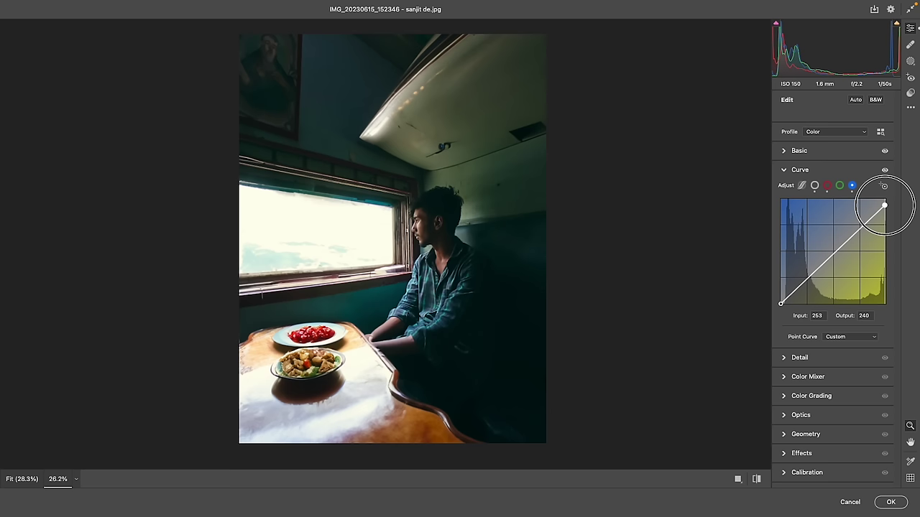
left_click_drag(886, 209, 885, 207)
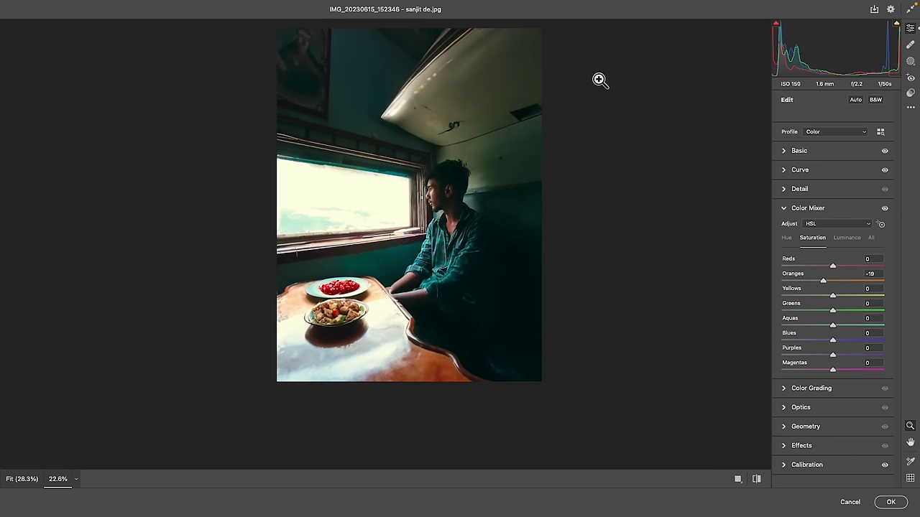
Add a linear gradient mask over the right side with Exposure -0.40.
left_click(540, 147)
left_click(814, 202)
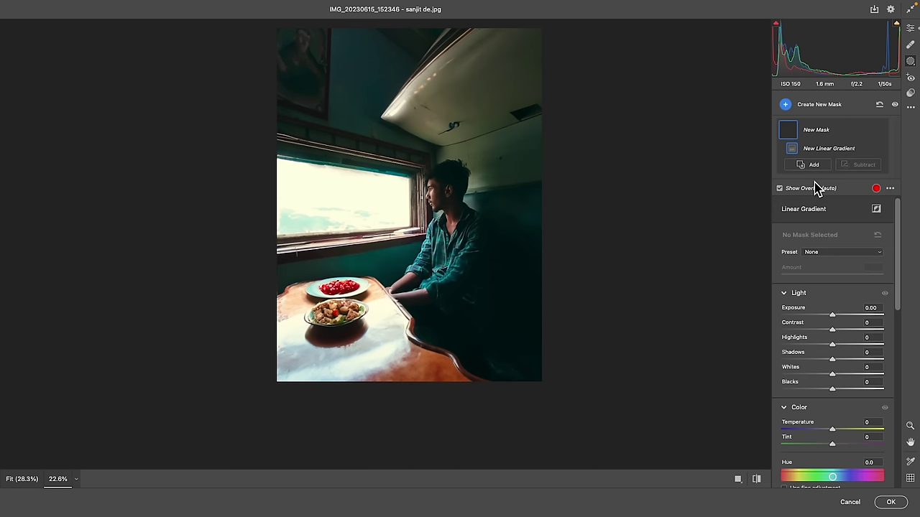
left_click_drag(548, 297, 415, 238)
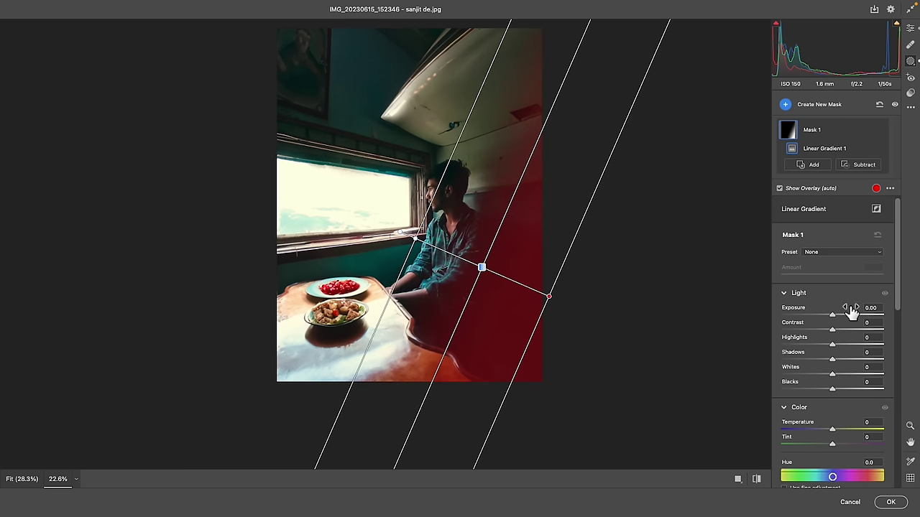
left_click_drag(832, 316, 827, 317)
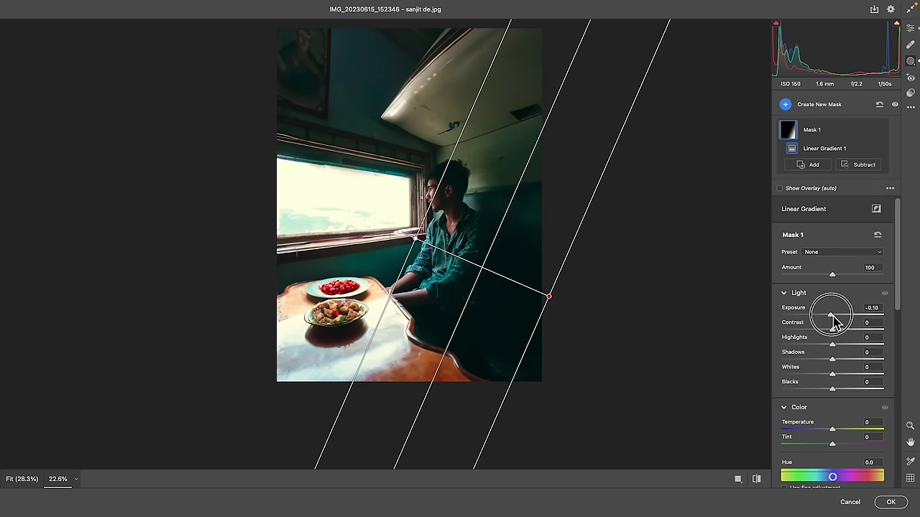
Add a radial gradient mask around the window with Feather 70 and raised exposure.
left_click(811, 106)
left_click(700, 188)
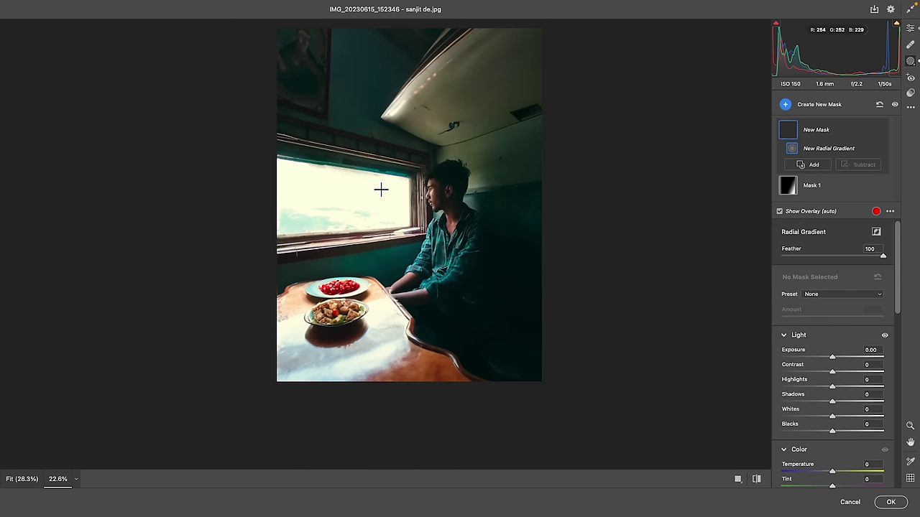
left_click_drag(360, 182, 496, 256)
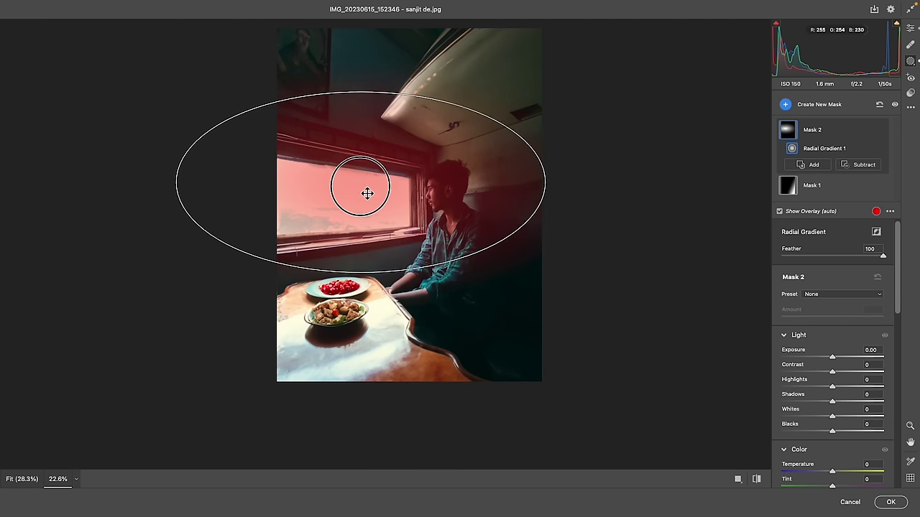
left_click_drag(367, 191, 369, 207)
mouse_move(805, 255)
left_mouse_down()
mouse_move(857, 256)
mouse_move(853, 262)
left_mouse_up()
left_click_drag(833, 358, 838, 358)
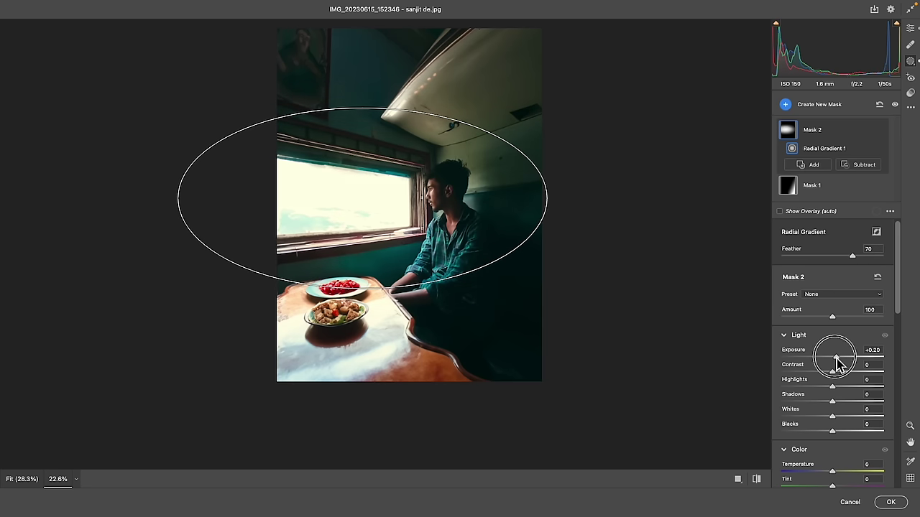
Add a second radial mask over the window and invert it to affect the surroundings.
left_click(839, 107)
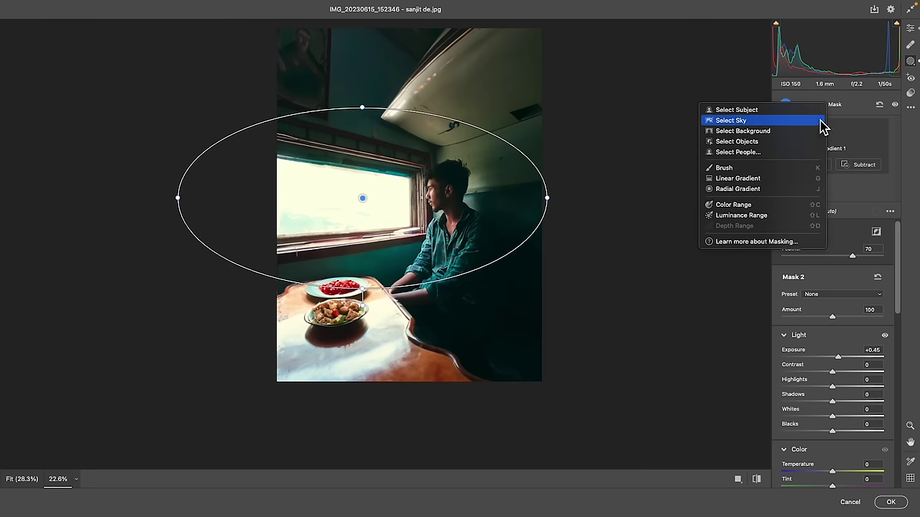
left_click(738, 191)
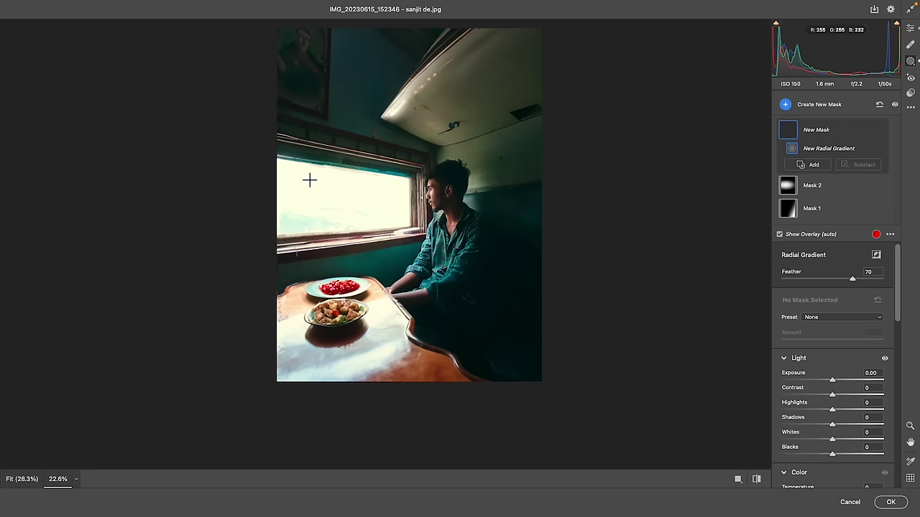
left_click_drag(415, 184, 515, 245)
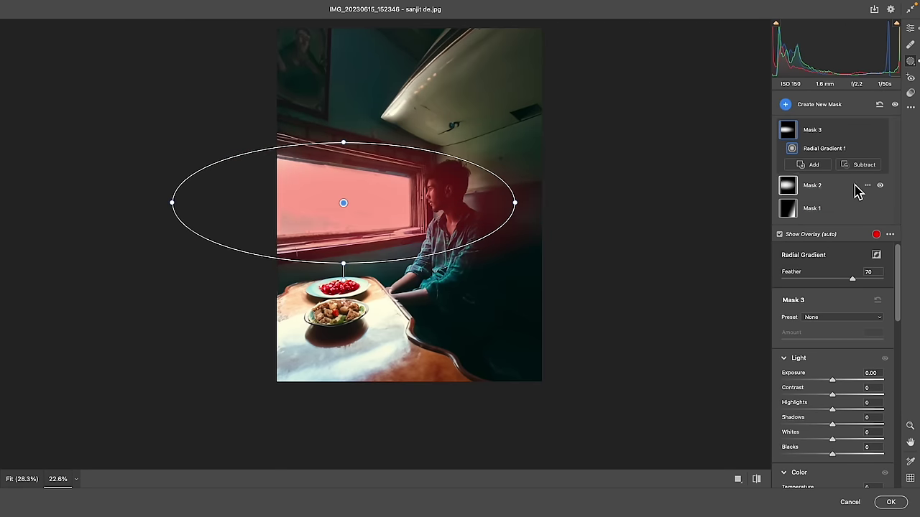
left_click(876, 255)
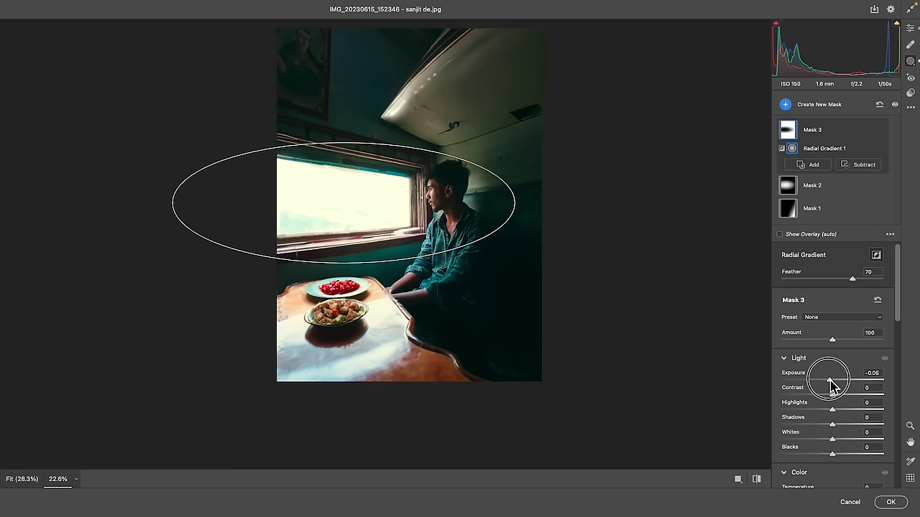
Compare the graded preview with the original and apply the Camera Raw edits.
left_click_drag(304, 194, 369, 281)
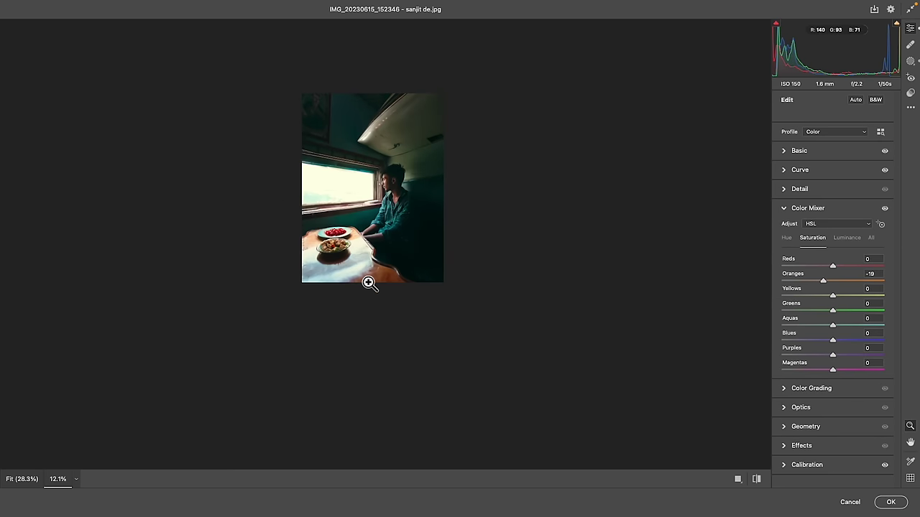
left_click_drag(369, 89, 396, 111)
left_click(756, 480)
left_click(756, 479)
mouse_move(382, 294)
left_mouse_down()
mouse_move(364, 292)
mouse_move(388, 119)
mouse_move(452, 213)
left_mouse_up()
left_click(889, 503)
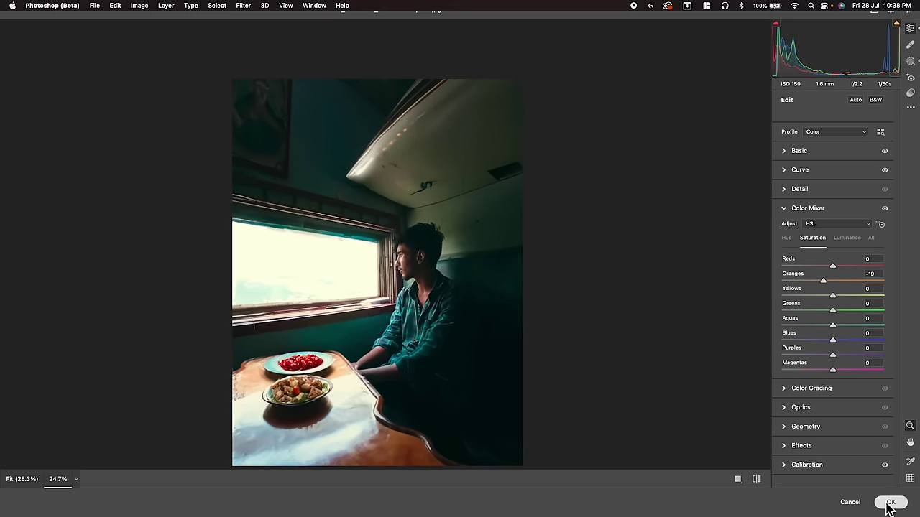
Toggle the Background layer to compare the finished train edit with the original.
left_click_drag(435, 299, 554, 432)
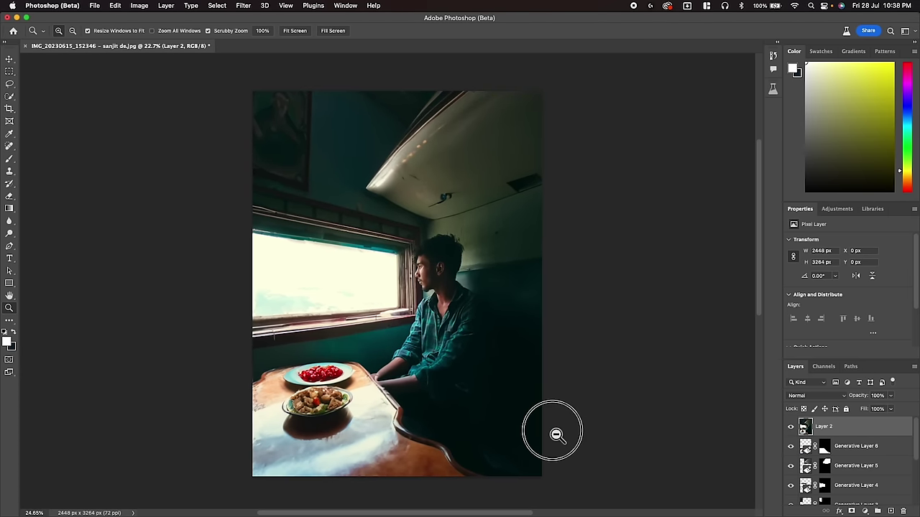
left_click_drag(256, 417, 733, 401)
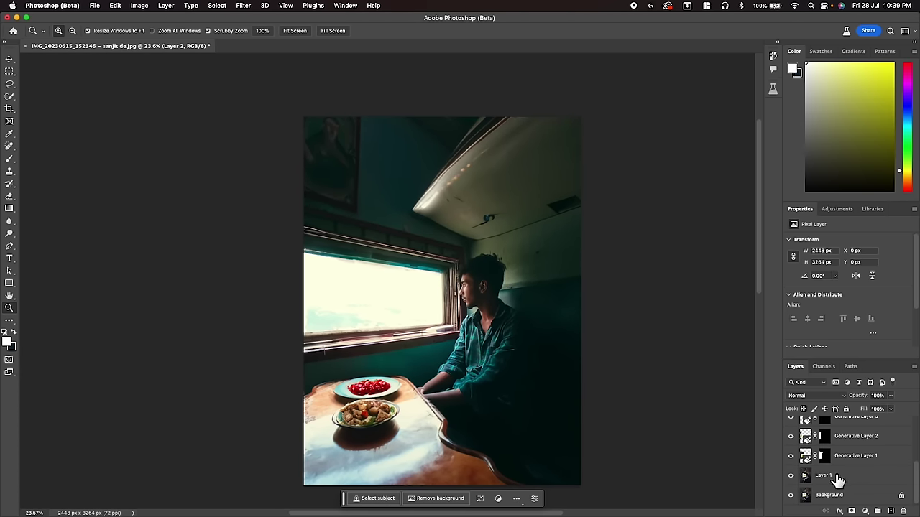
left_click(792, 496, "alt")
left_click(791, 496, "alt")
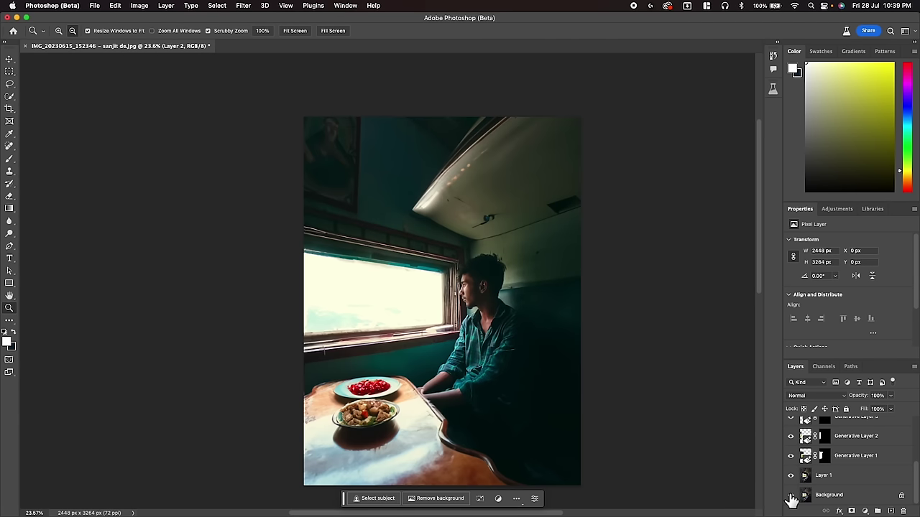
left_click(791, 496, "alt")
left_click(791, 496, "alt")
left_click_drag(596, 361, 601, 369)
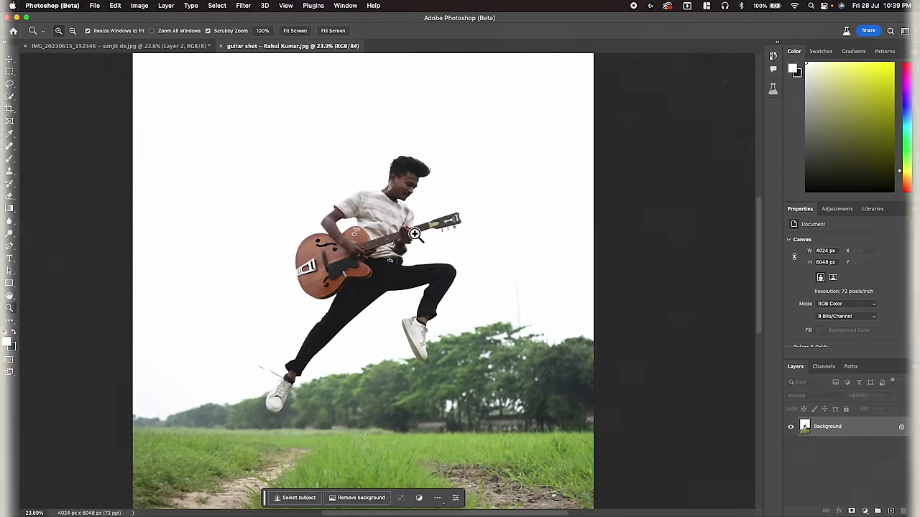
On the guitar shot photo, duplicate the background as Layer 1 and open Camera Raw Filter.
left_click_drag(422, 250, 391, 237)
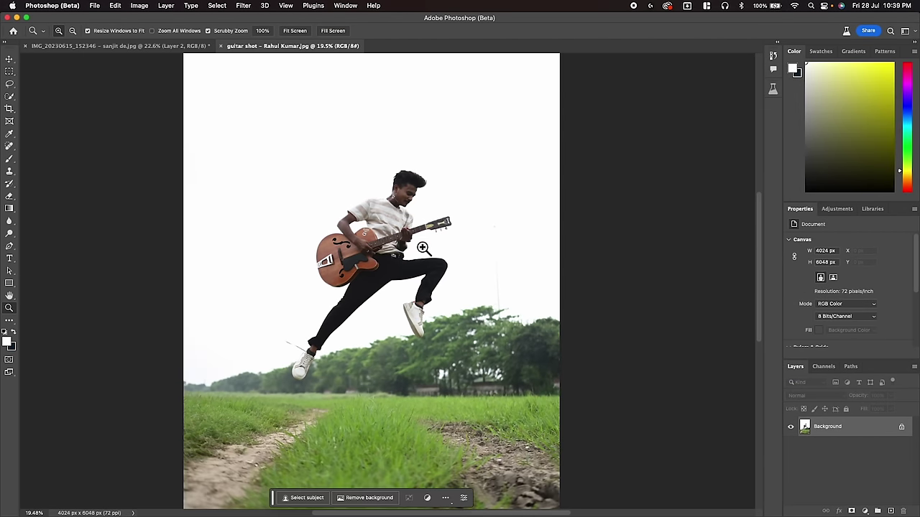
mouse_move(421, 199)
left_mouse_down()
mouse_move(437, 210)
mouse_move(429, 230)
mouse_move(437, 240)
mouse_move(421, 286)
mouse_move(405, 222)
left_mouse_up()
key("super+j")
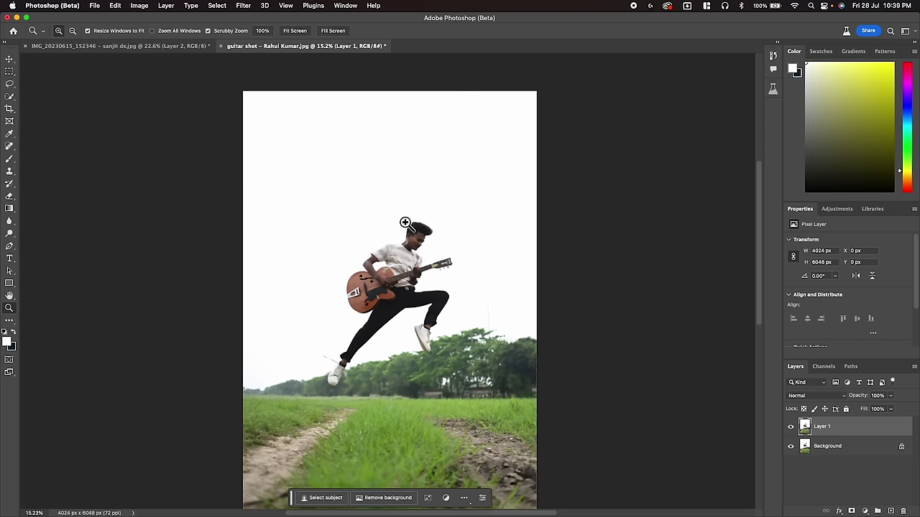
left_click(244, 6)
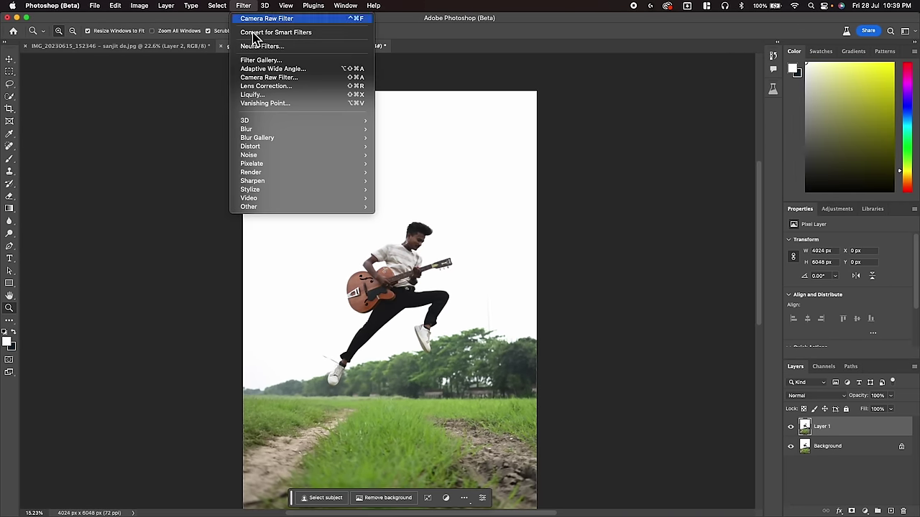
left_click(250, 78)
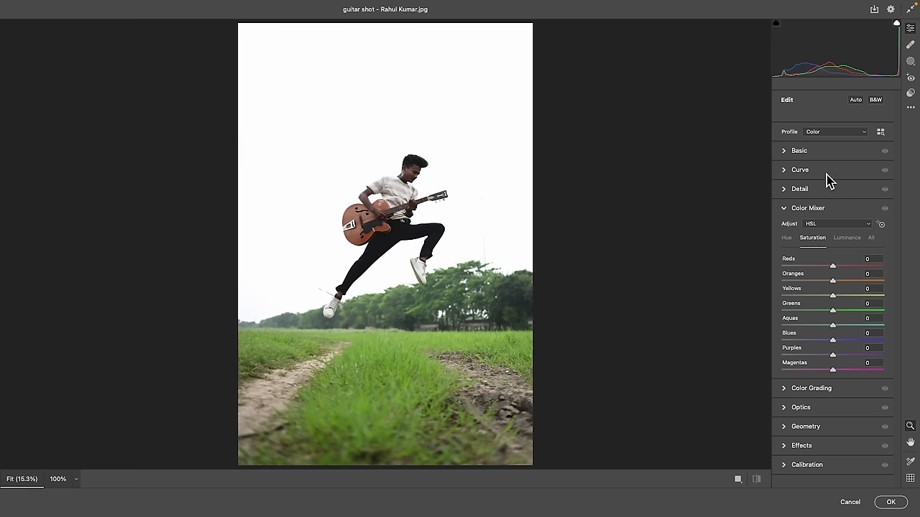
In Basic, set Exposure +0.65, Highlights -92, Vibrance +43 and Clarity -10.
left_click(819, 154)
left_click_drag(833, 228, 838, 228)
mouse_move(817, 259)
left_mouse_down()
mouse_move(803, 259)
mouse_move(859, 273)
left_mouse_up()
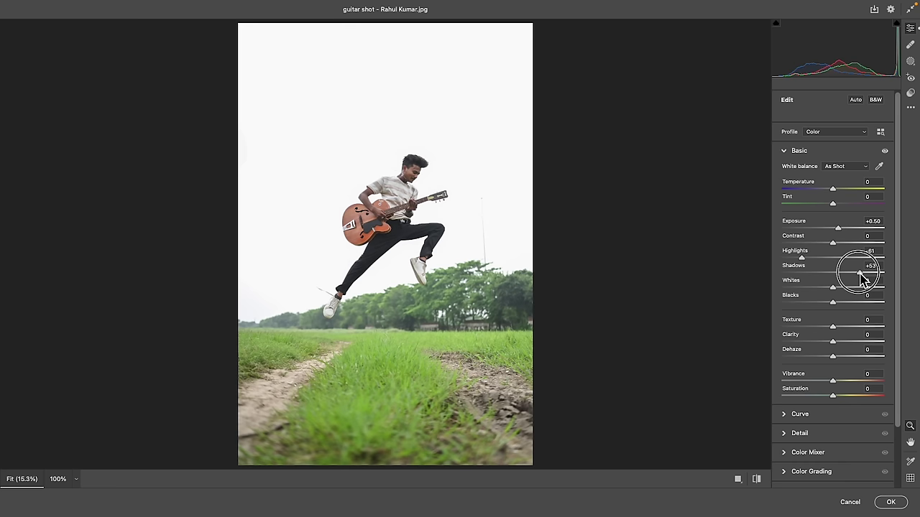
left_click_drag(839, 229, 842, 229)
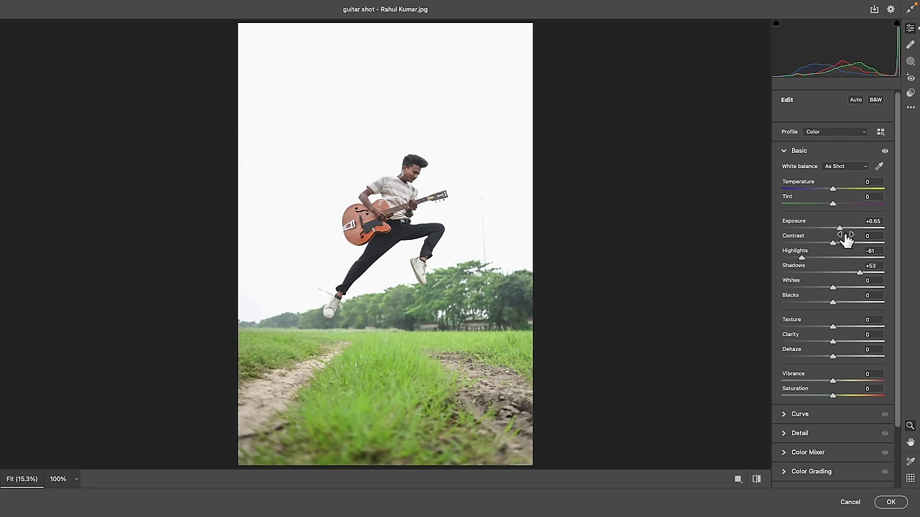
left_click_drag(803, 257, 785, 257)
left_click_drag(833, 381, 854, 381)
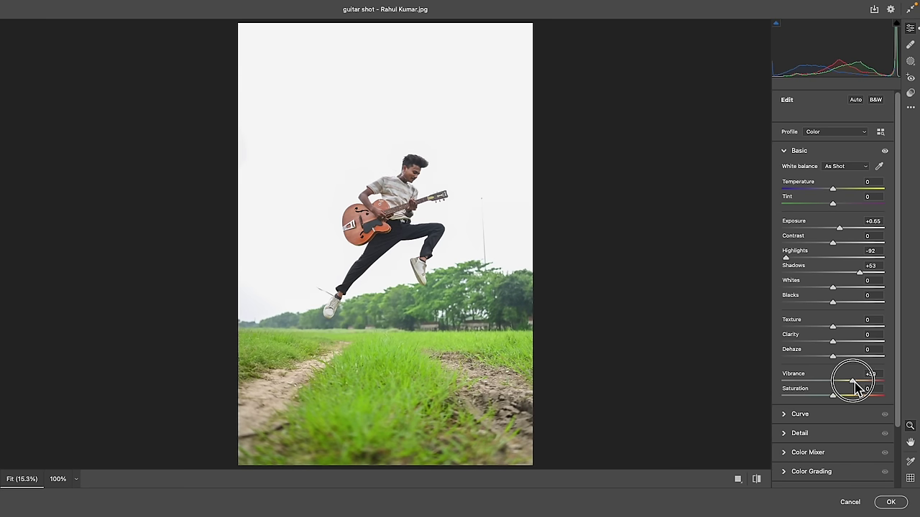
left_click_drag(831, 343, 827, 344)
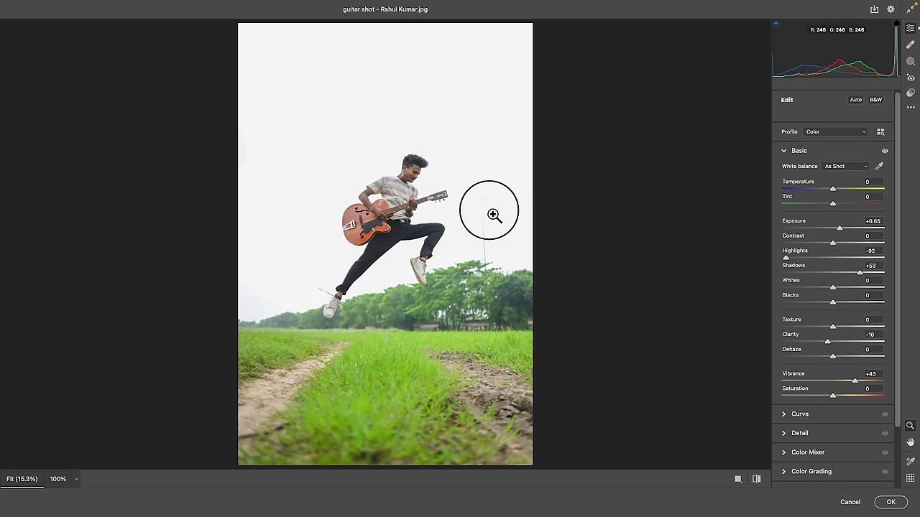
Zoom the preview to 20% and in on the man's head to inspect the grade.
left_click(489, 209)
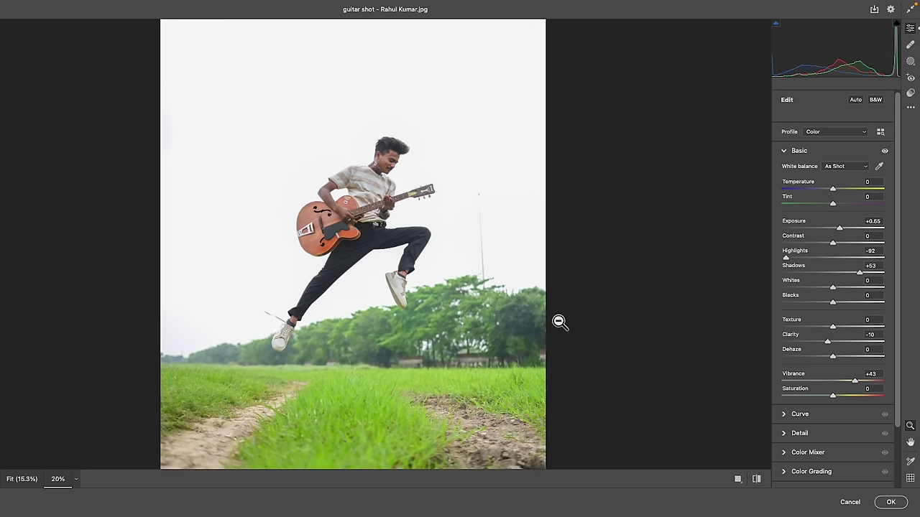
left_click(368, 170)
left_click_drag(502, 219, 517, 219)
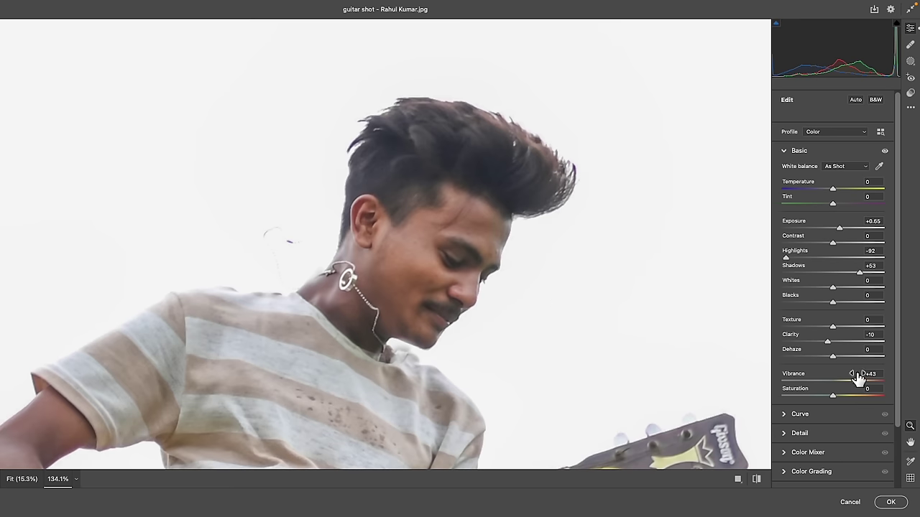
scroll(843, 429, "down", 1)
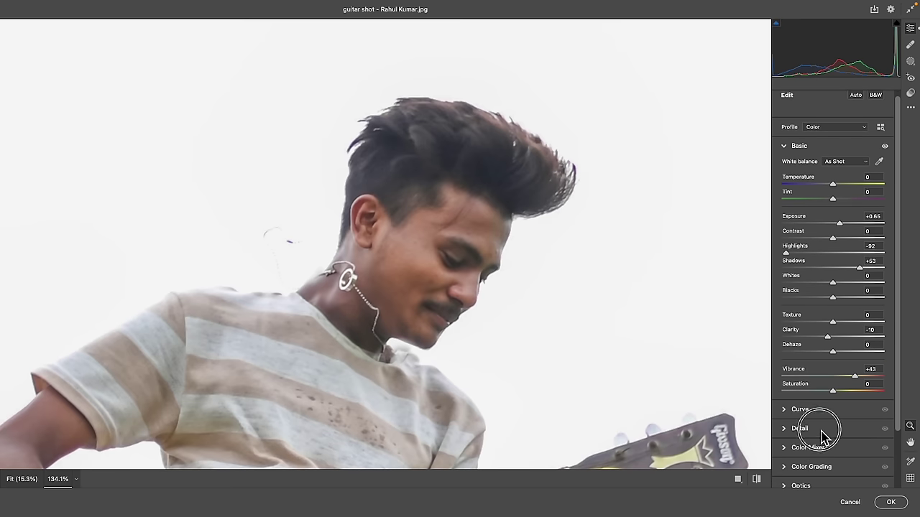
left_click(821, 429)
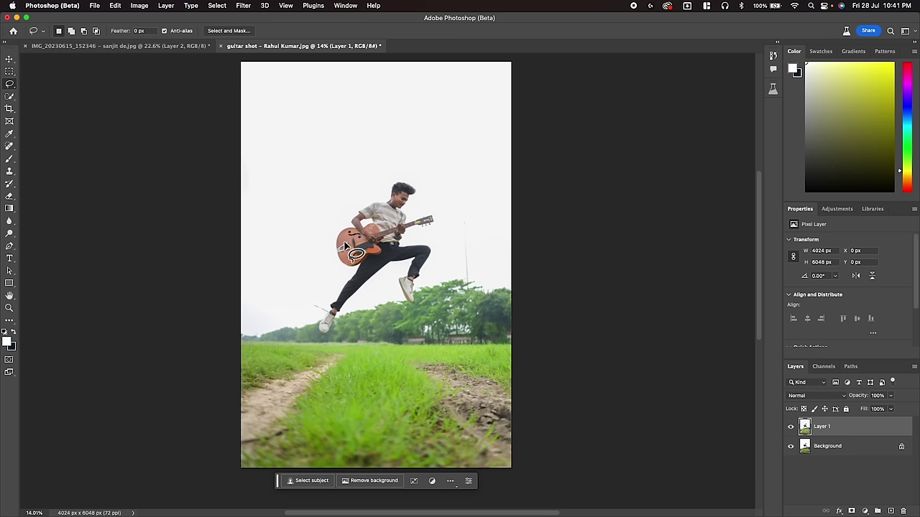
Lasso the lower field below the man and generate an 'outdoor stage' fill.
mouse_move(225, 331)
left_mouse_down()
mouse_move(317, 328)
mouse_move(384, 303)
left_mouse_up()
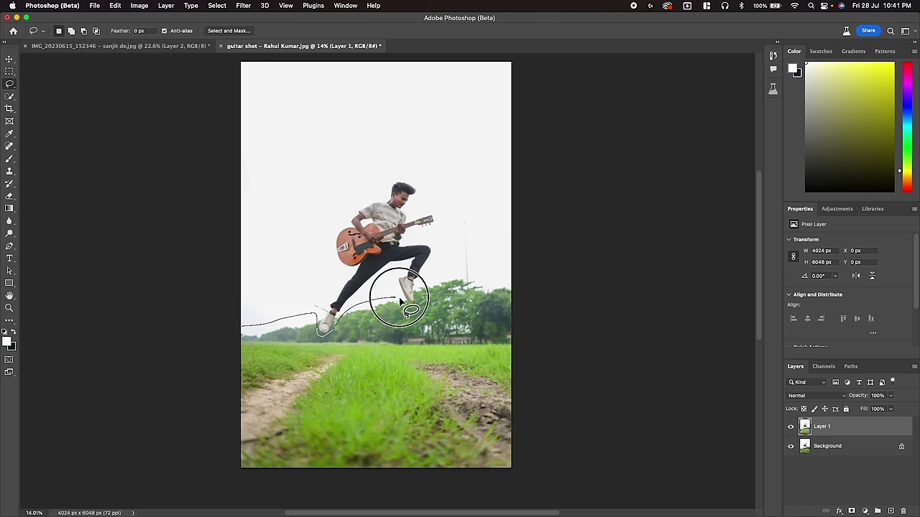
left_click_drag(384, 303, 315, 495)
left_click(329, 483)
type("outdoor")
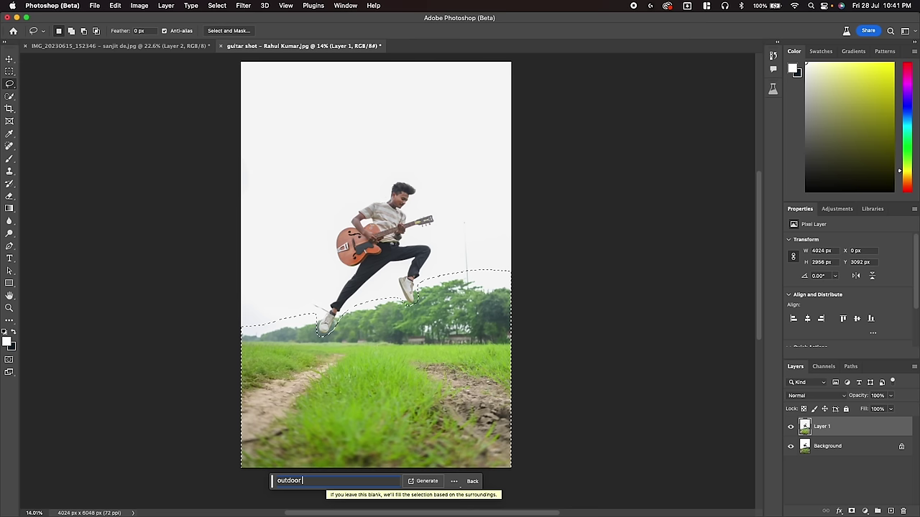
type(" stage")
key("Return")
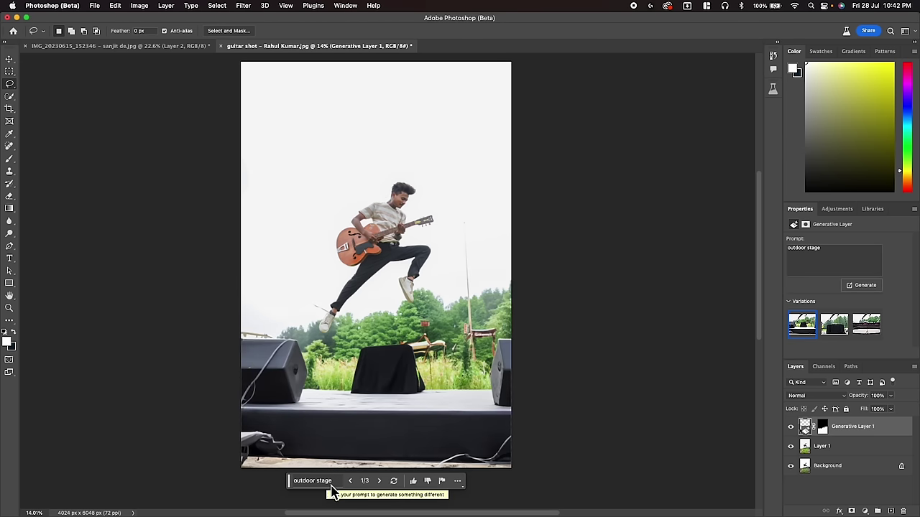
Regenerate the stage fills and keep the variation with two speakers.
left_click(379, 480)
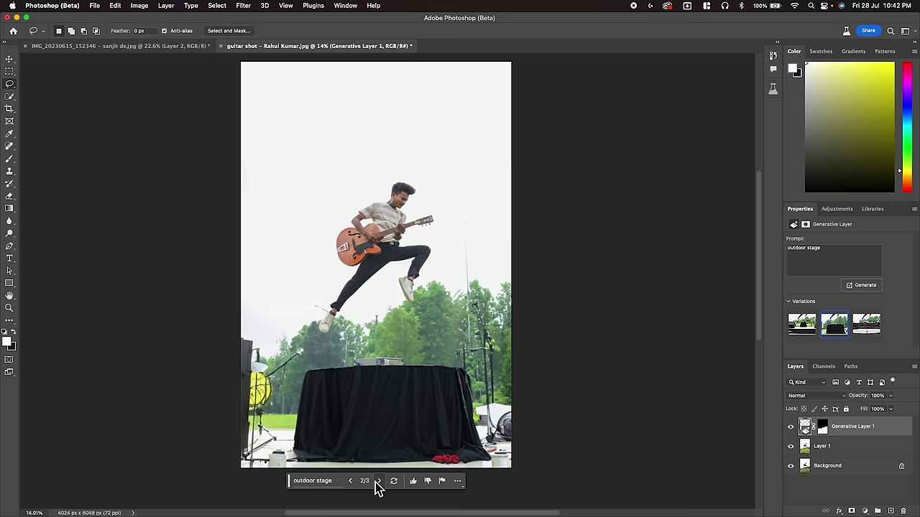
left_click(379, 480)
left_click(335, 480)
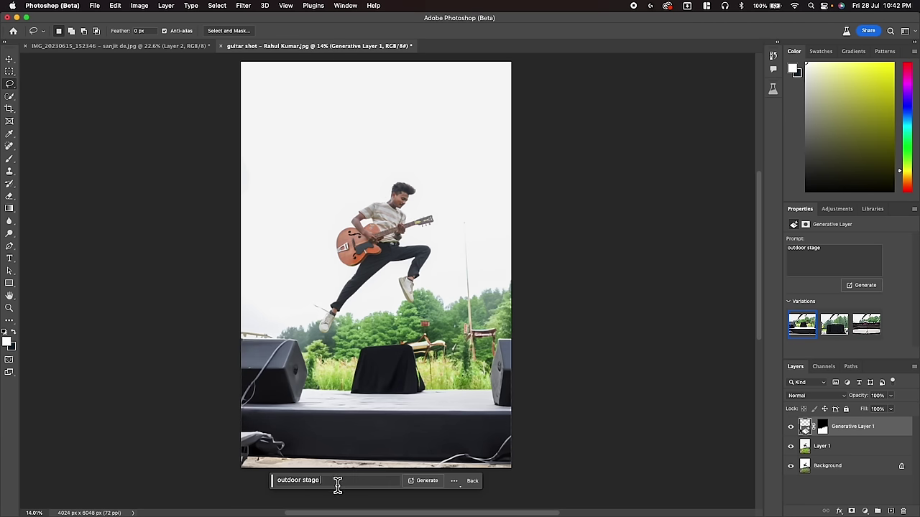
left_click(426, 481)
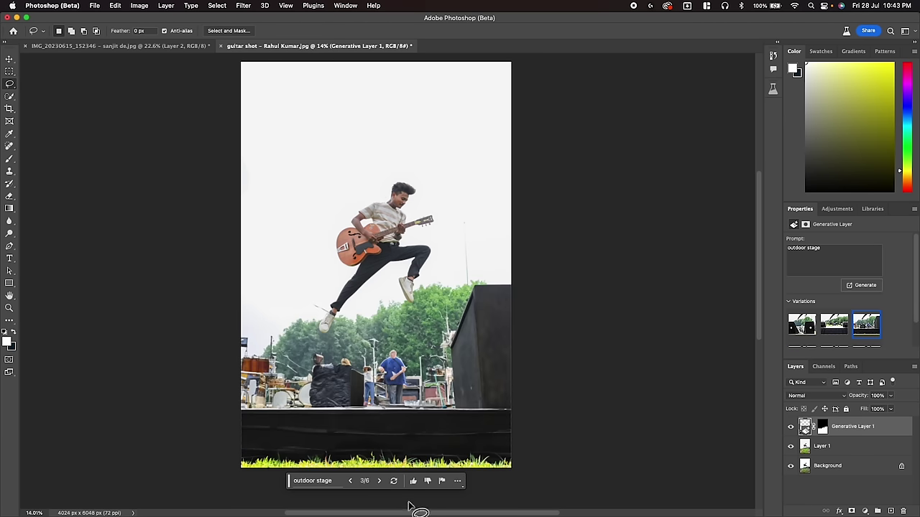
left_click(351, 481)
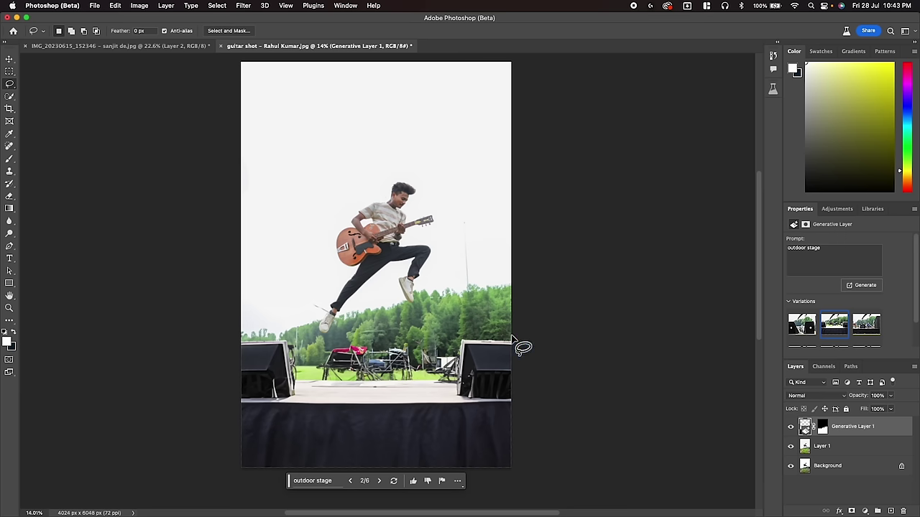
left_click(237, 345)
mouse_move(236, 345)
left_mouse_down()
mouse_move(440, 391)
mouse_move(234, 352)
left_mouse_up()
type("crowd")
key("Return")
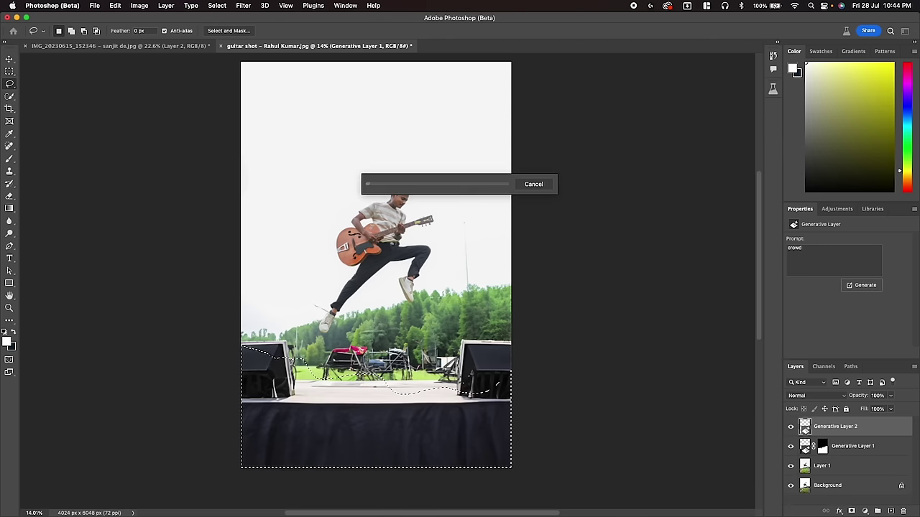
left_click(379, 482)
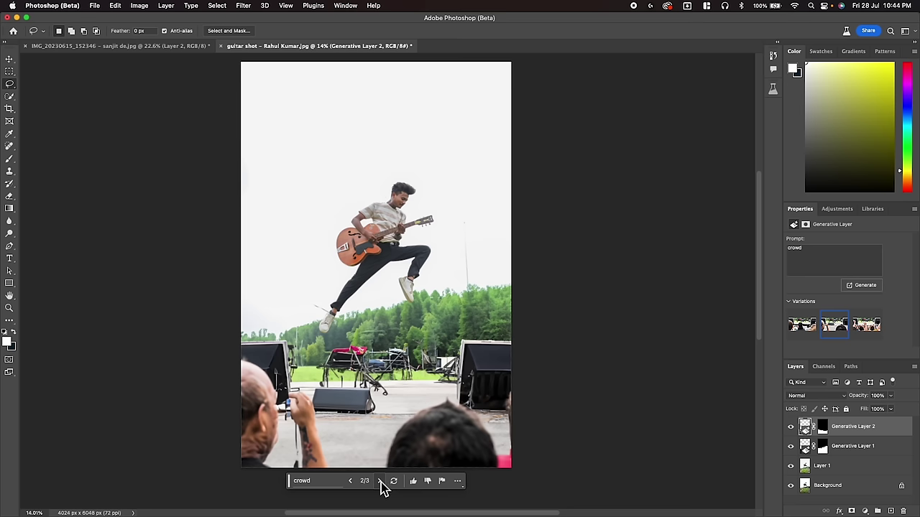
left_click(379, 482)
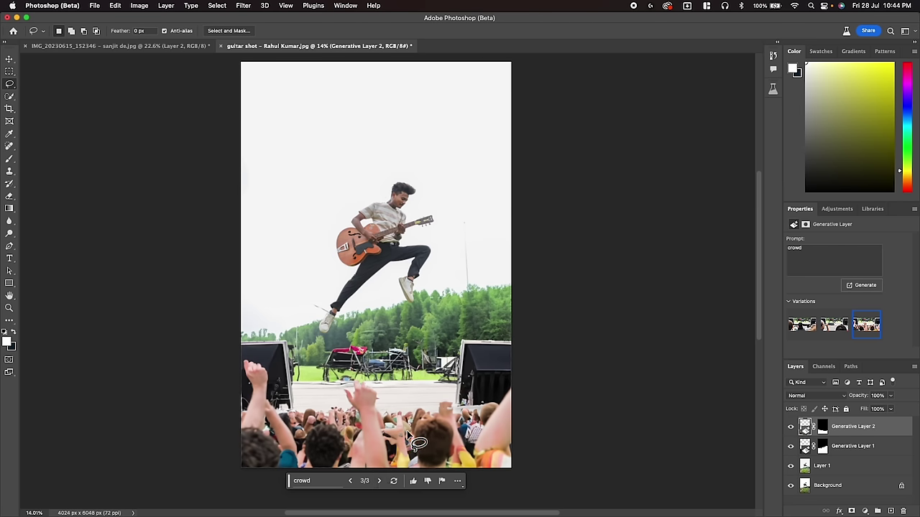
left_click(350, 481)
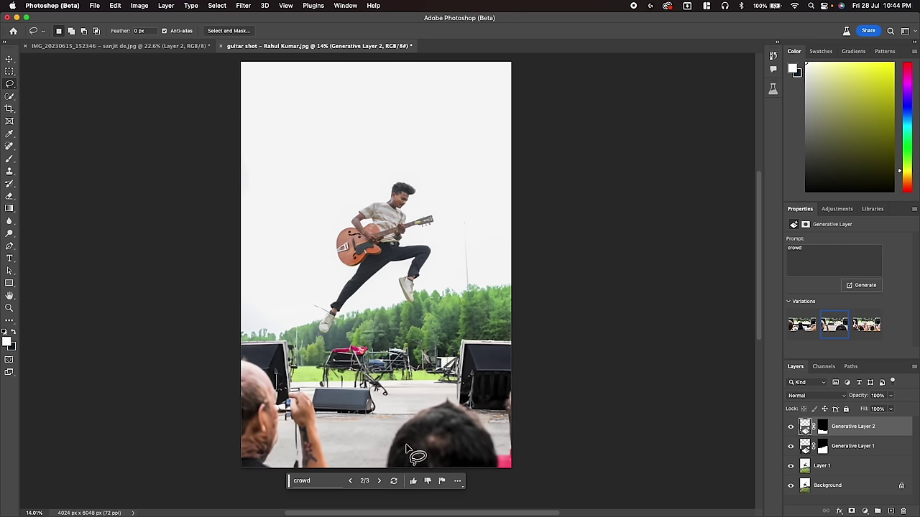
left_click(379, 482)
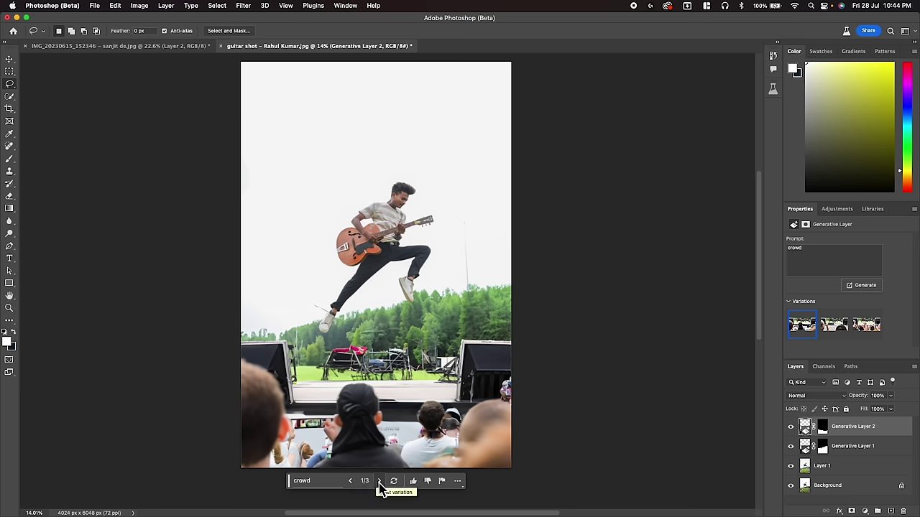
left_click(353, 481)
left_click(352, 482)
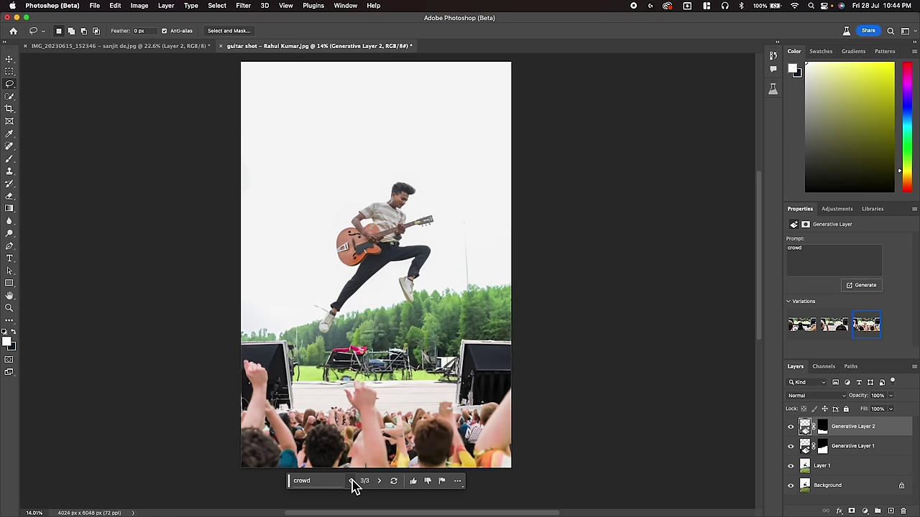
left_click(904, 511)
left_click(9, 108)
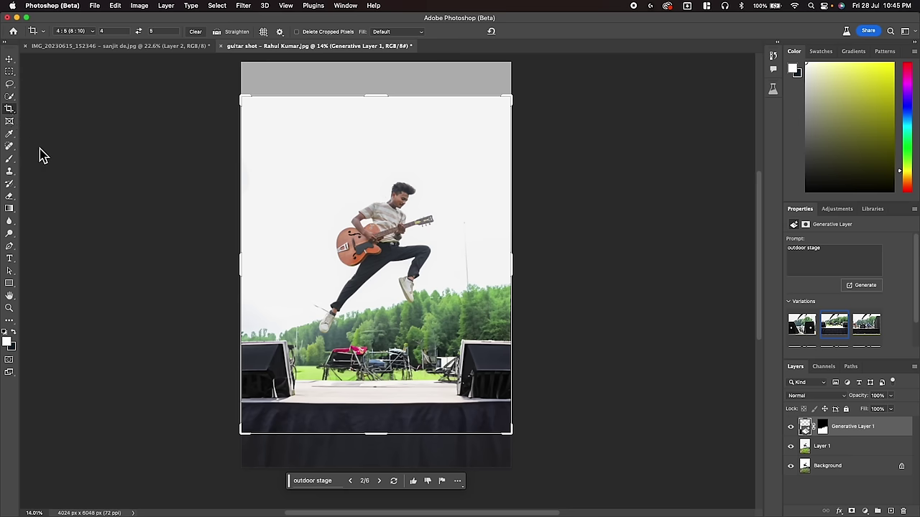
Apply the 4:5 crop and zoom in and out to check the cropped image.
key("Return")
left_click(9, 307)
left_click_drag(441, 261, 468, 279)
left_click(469, 279, "alt")
Lasso a spot at centre stage and generate a 'mic with stand' fill.
key("l")
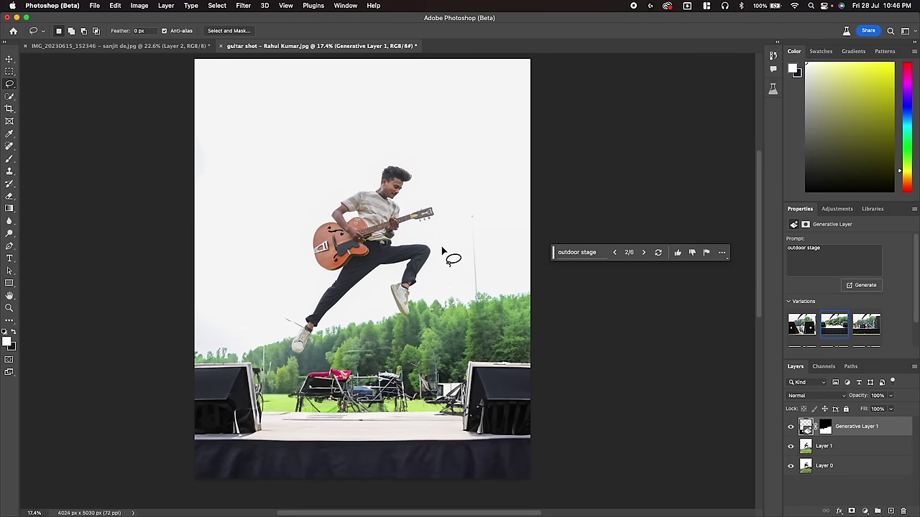
mouse_move(441, 287)
left_mouse_down()
mouse_move(441, 415)
mouse_move(454, 285)
left_mouse_up()
type("ic with stand")
key("Return")
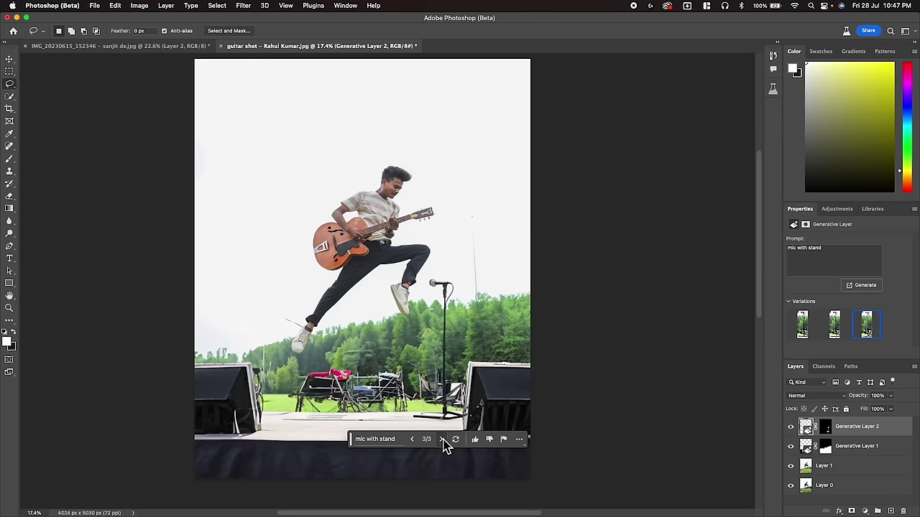
Select the guitar, generate an electric guitar, and keep variation 1 of 3.
left_click_drag(353, 444, 555, 345)
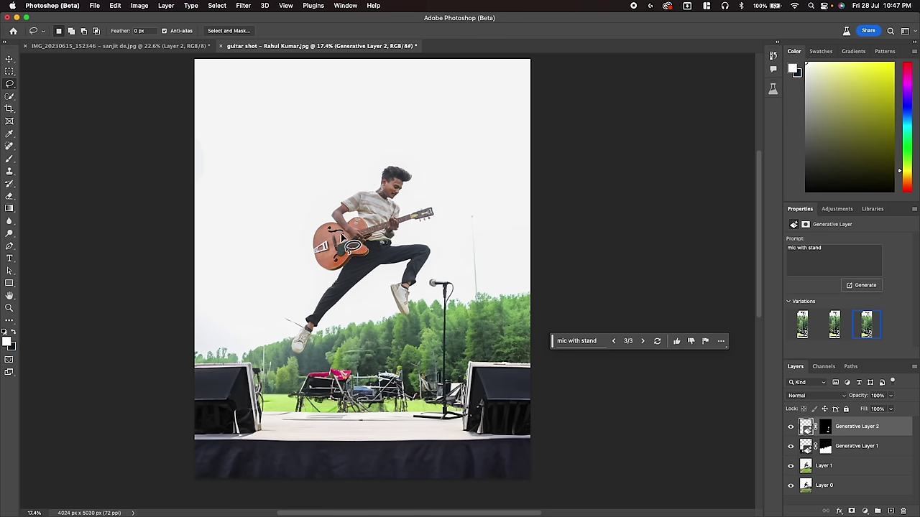
left_click(348, 237)
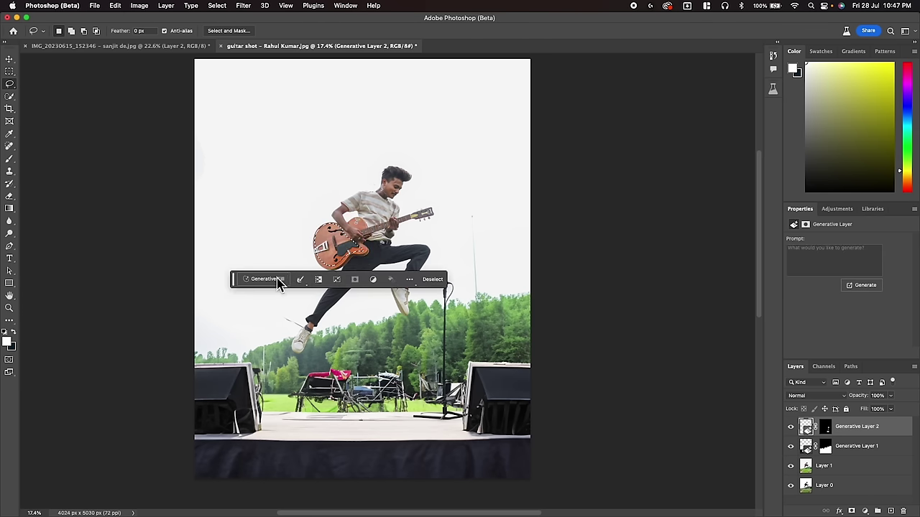
left_click_drag(235, 286, 427, 291)
left_click(512, 288)
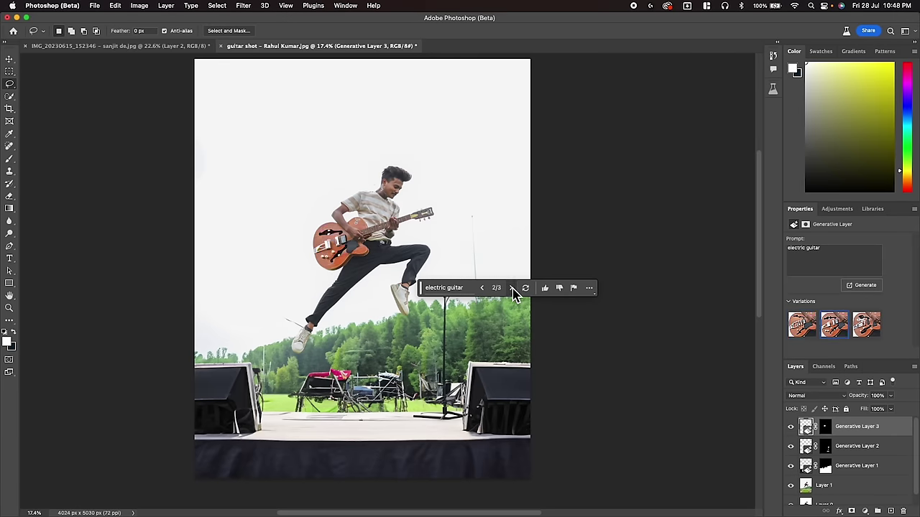
left_click(510, 288)
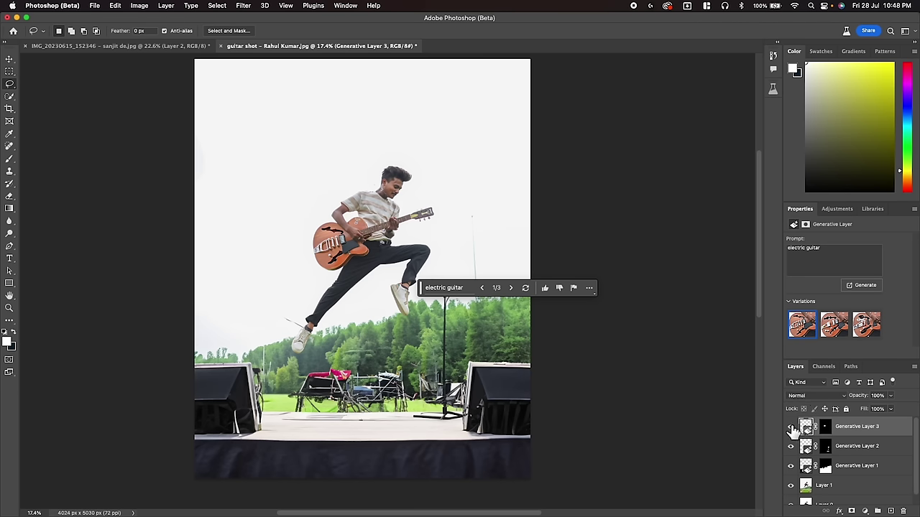
Zoom in around the guitar and close on the performer's head.
left_click(10, 308)
mouse_move(353, 246)
left_mouse_down()
mouse_move(393, 272)
mouse_move(376, 269)
mouse_move(468, 195)
mouse_move(405, 261)
left_mouse_up()
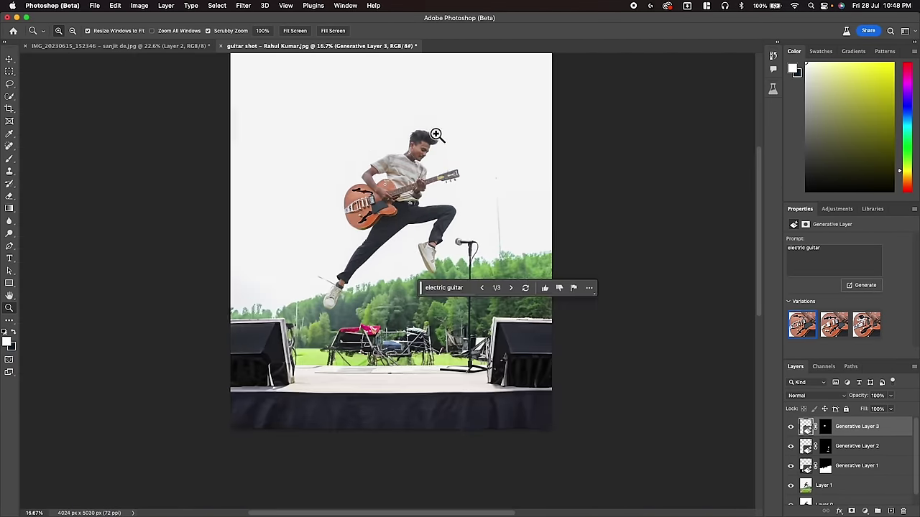
left_click_drag(435, 135, 496, 186)
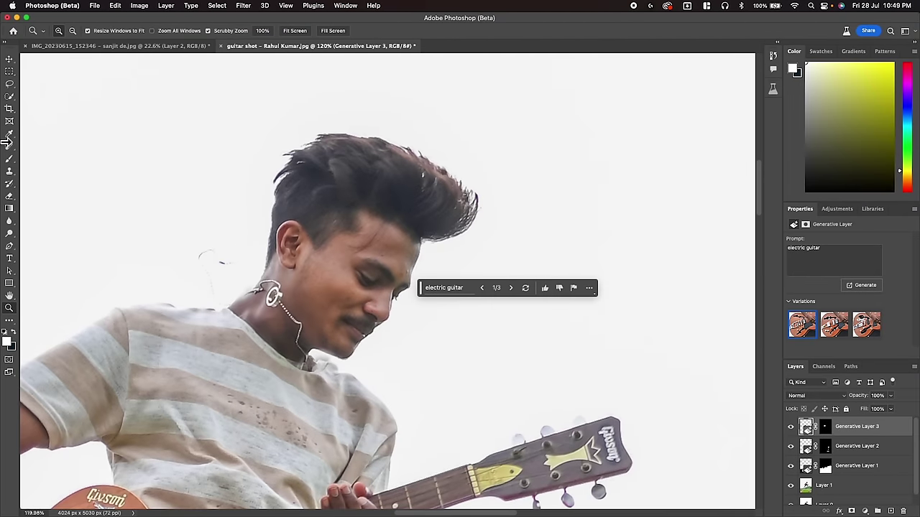
Lasso across the guitarist's eyes and generate a sunglasses fill.
left_click(9, 85)
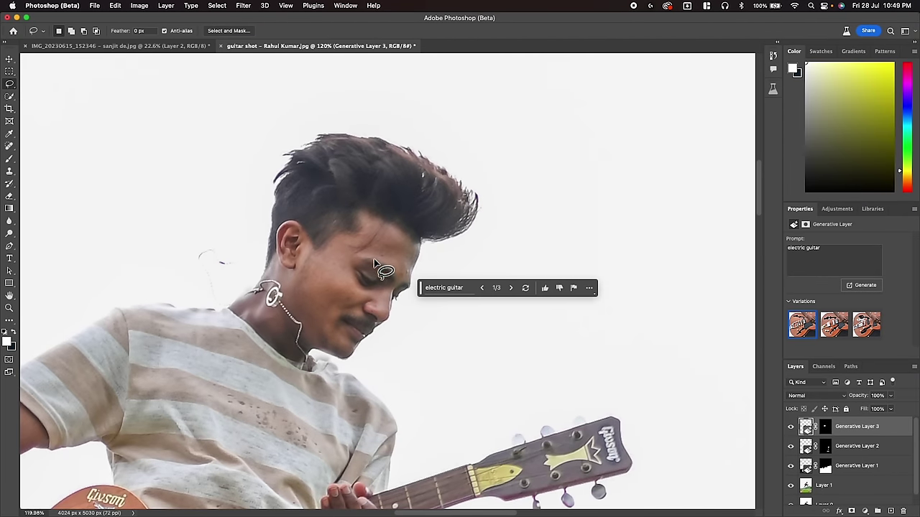
left_click_drag(375, 266, 355, 244)
left_click_drag(306, 230, 315, 248)
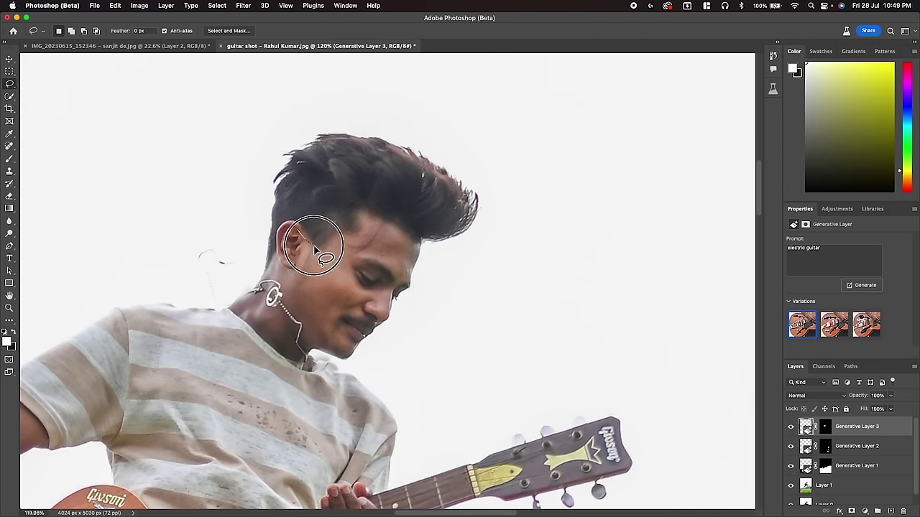
left_click_drag(315, 248, 410, 277)
type("su")
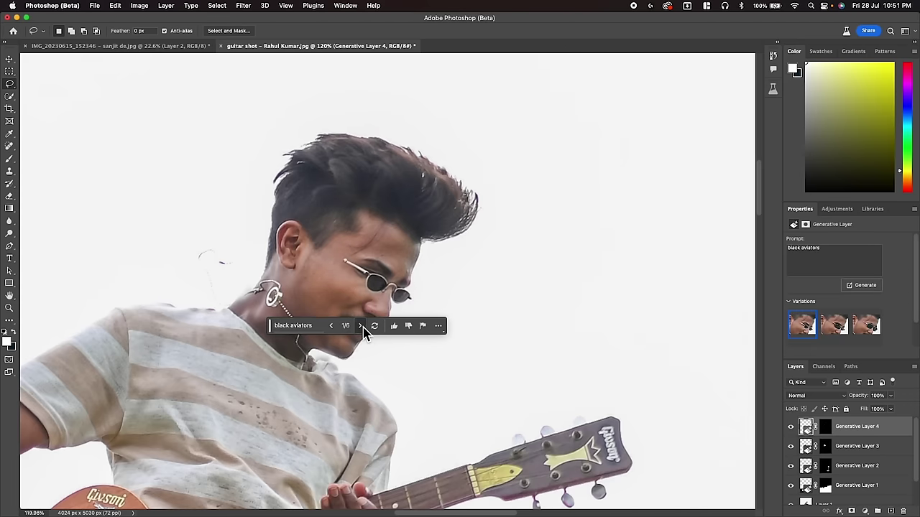
Browse the sunglasses variations and select the sixth, small round-lens pair.
left_click(361, 326)
left_click_drag(274, 337, 432, 350)
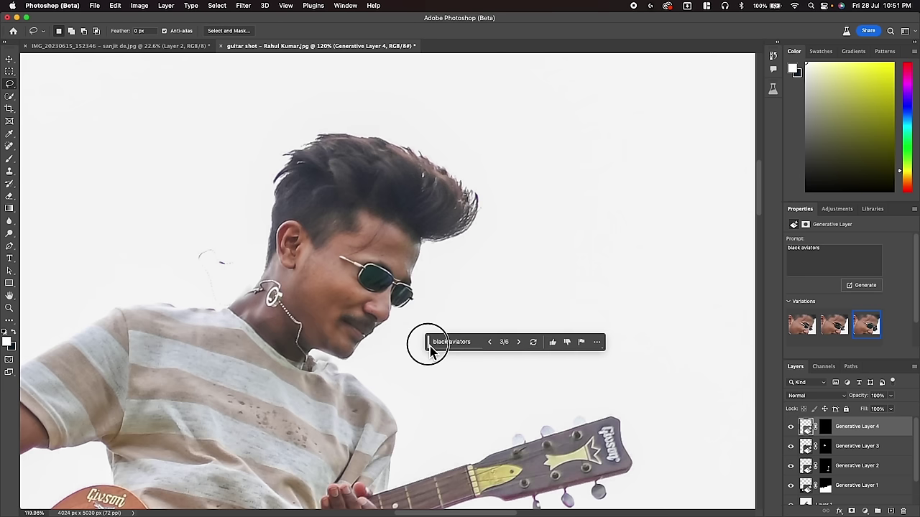
left_click(810, 339)
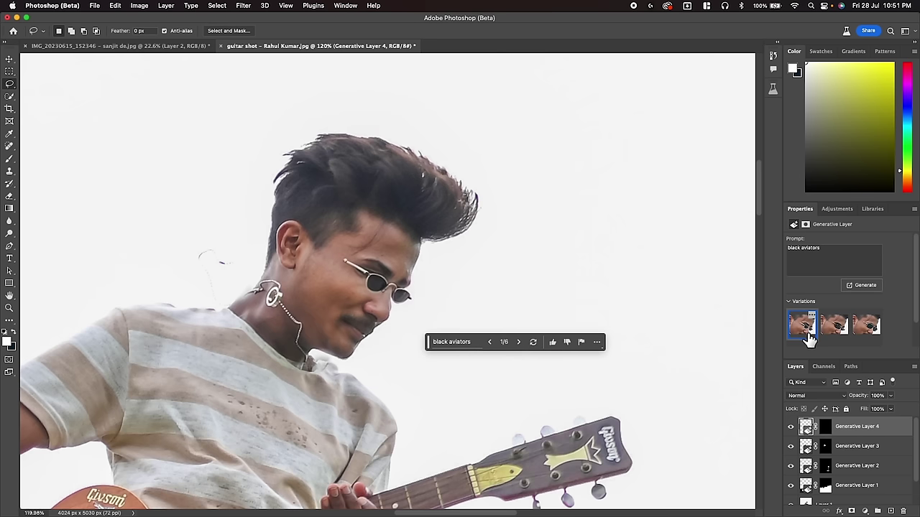
scroll(871, 338, "down", 2)
left_click(867, 331)
key("z")
scroll(385, 214, "down", 5)
scroll(385, 214, "up", 2)
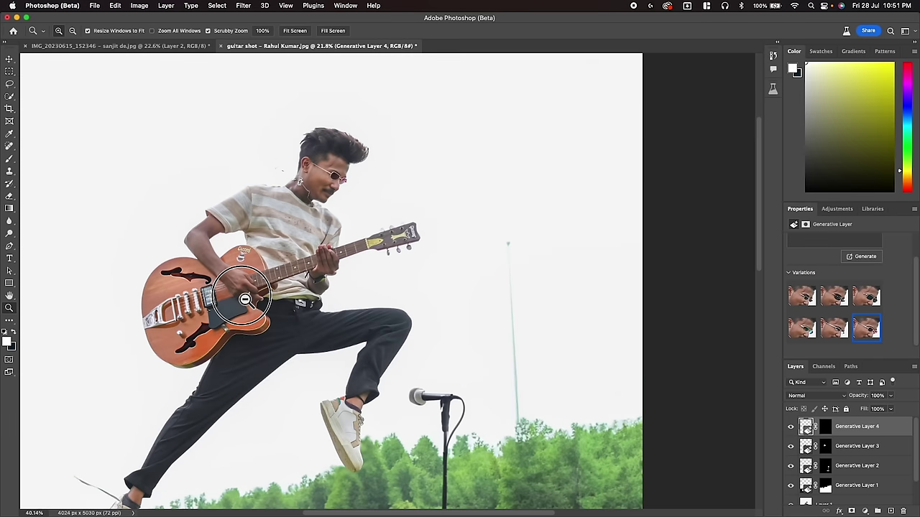
Invert the selection, then lasso the upper area along the tree line.
scroll(385, 214, "up", 1)
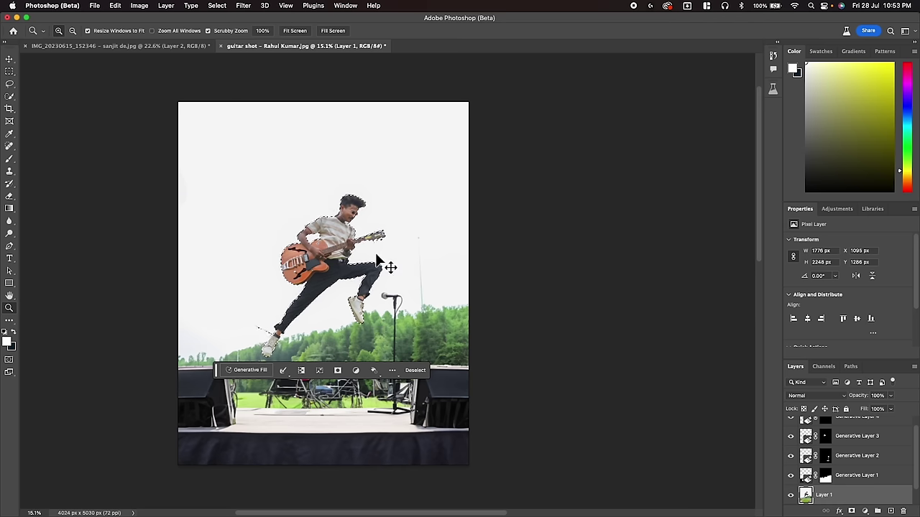
key("super+shift+i")
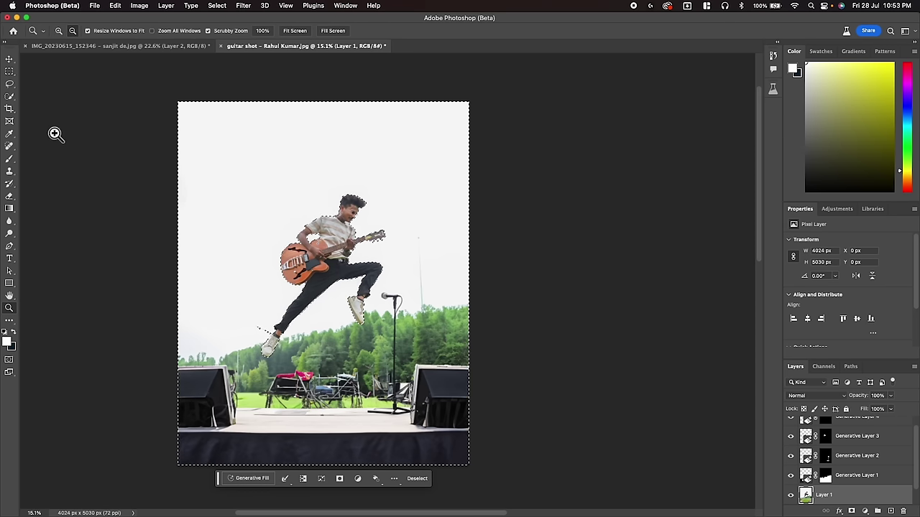
left_click(10, 84)
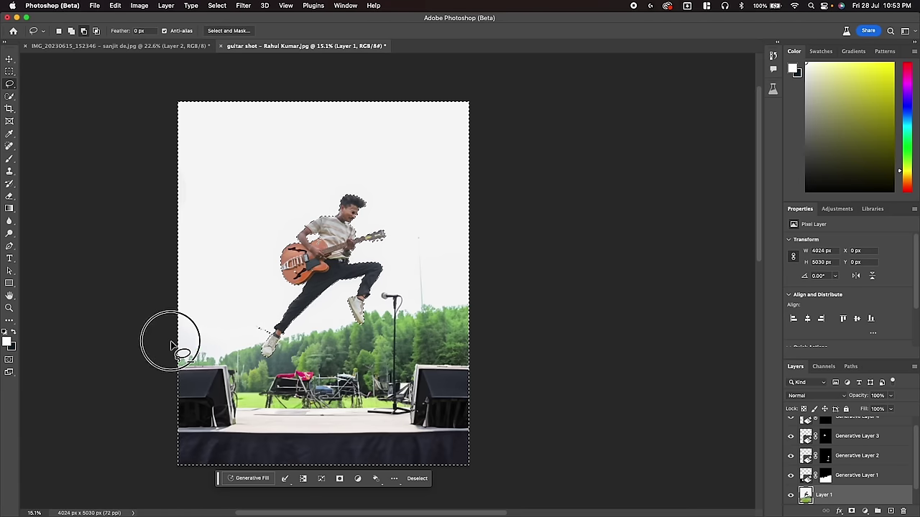
left_click_drag(171, 345, 113, 350)
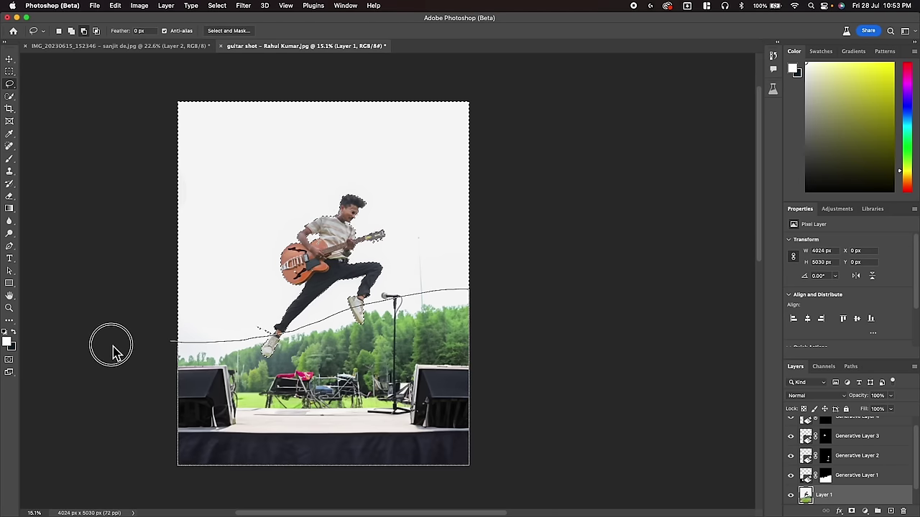
scroll(215, 356, "left", 5)
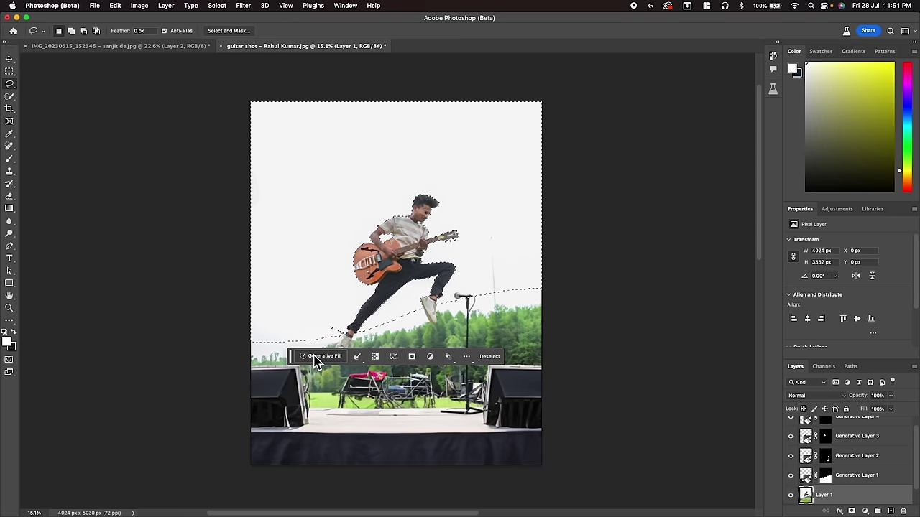
Generate a 'sky' fill and step through all three sky variations.
left_click(323, 356)
type("sky")
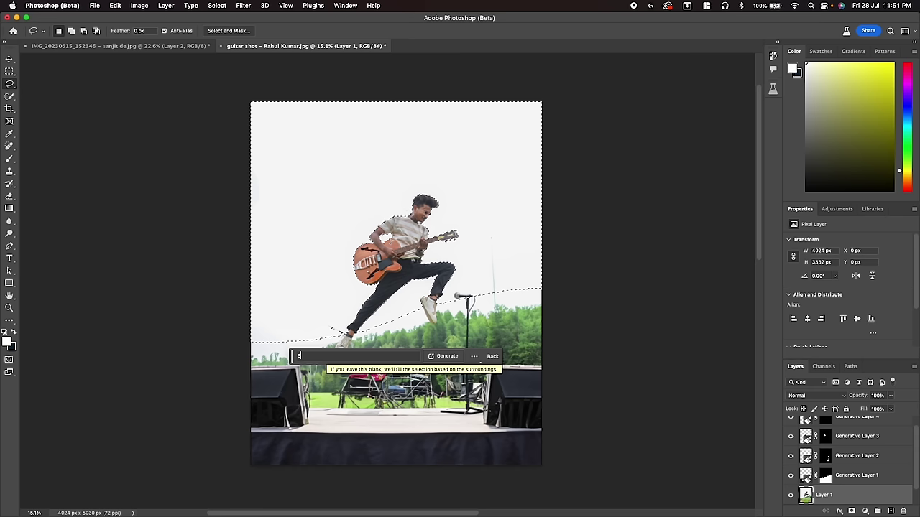
key("Return")
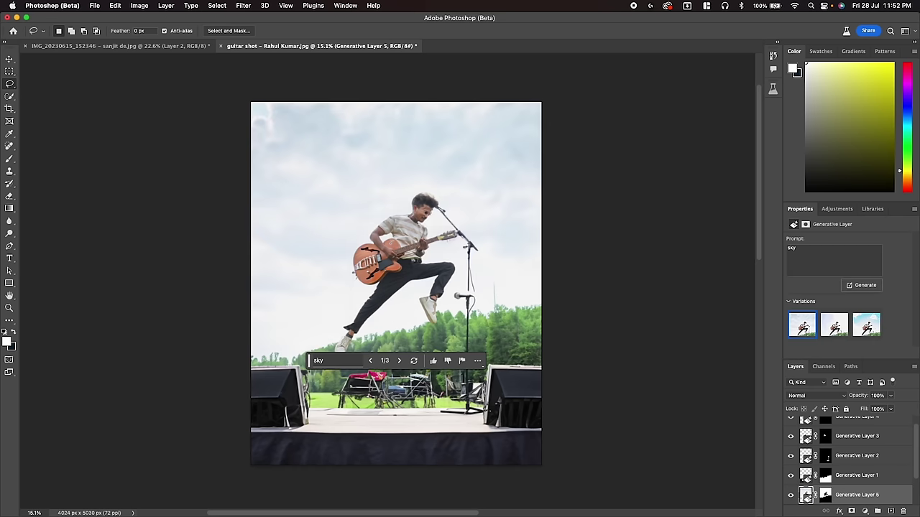
left_click(400, 361)
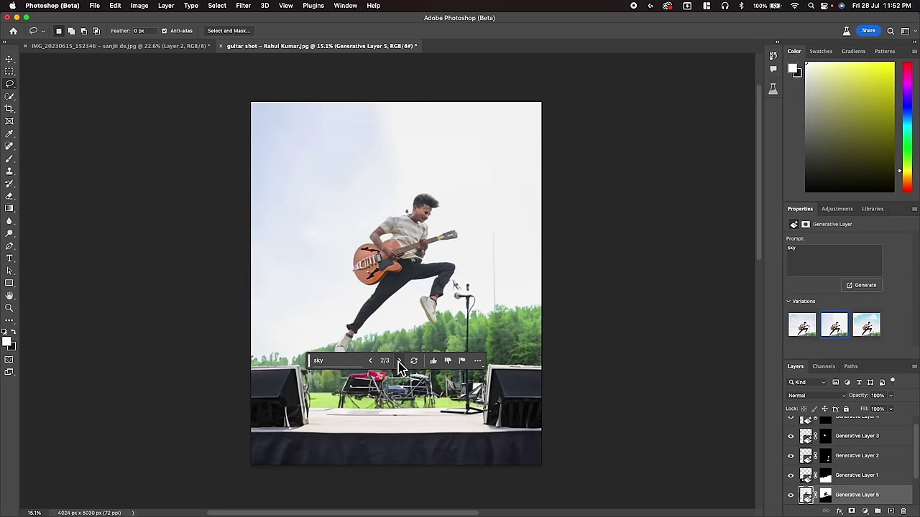
left_click(399, 361)
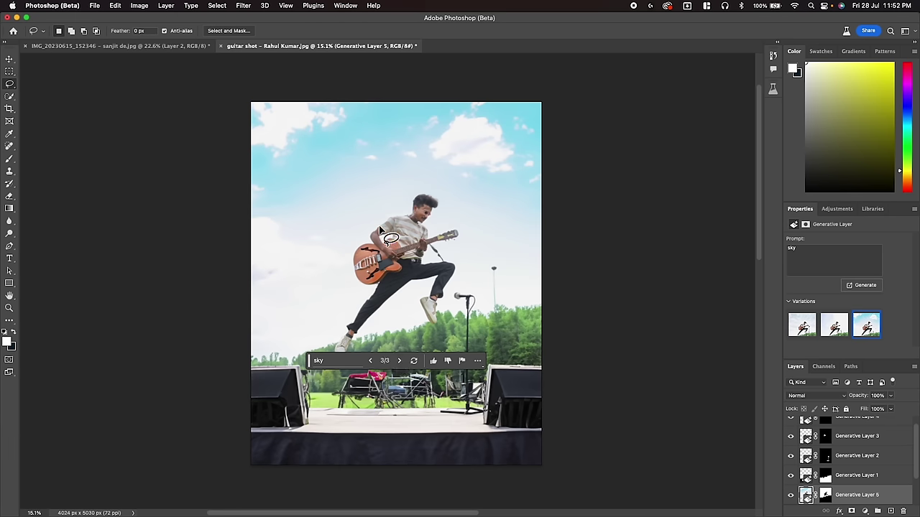
left_click(8, 309)
left_click(446, 237)
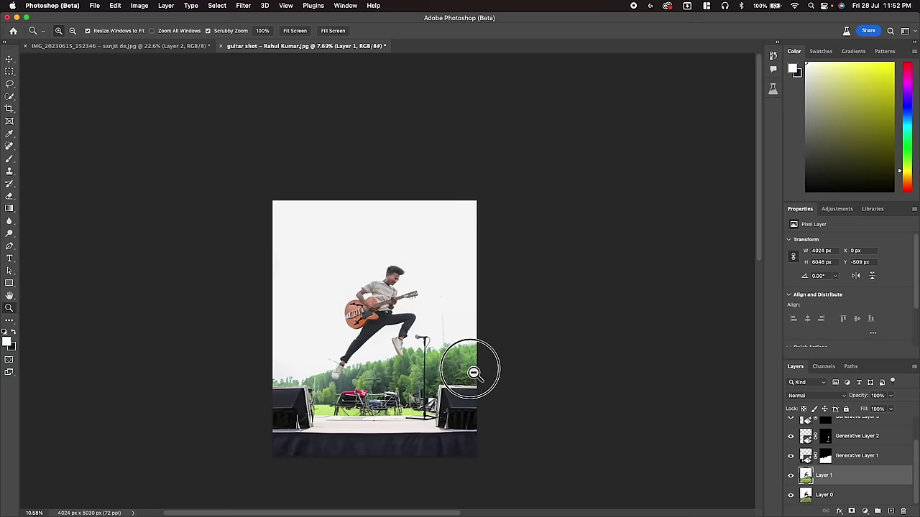
Merge all visible layers into a new top layer.
scroll(826, 464, "up", 3)
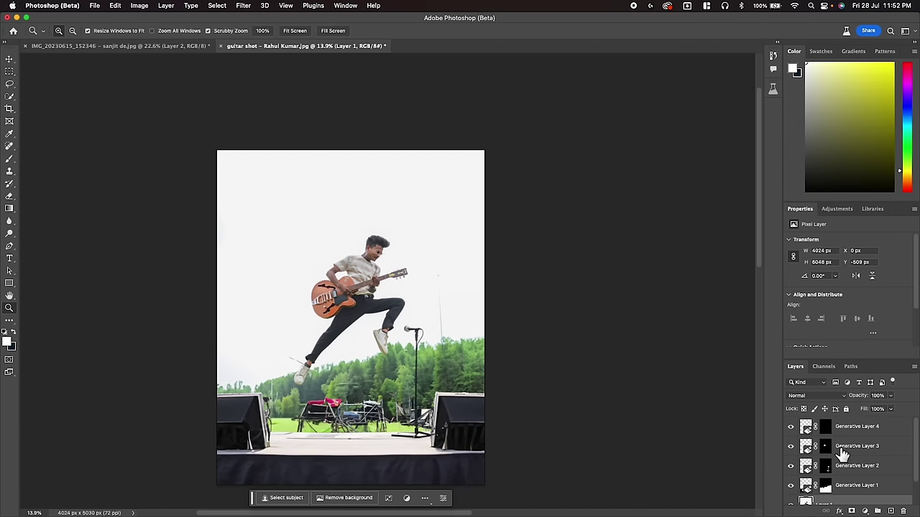
left_click(848, 431)
key("super+alt+shift+e")
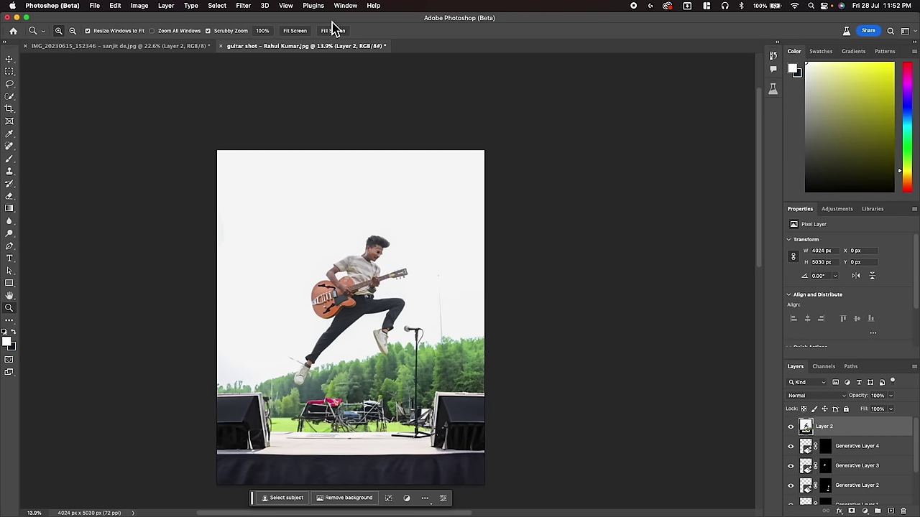
In Camera Raw, lower Highlights to -39 and add three tone-curve points.
left_click(248, 7)
left_click(263, 78)
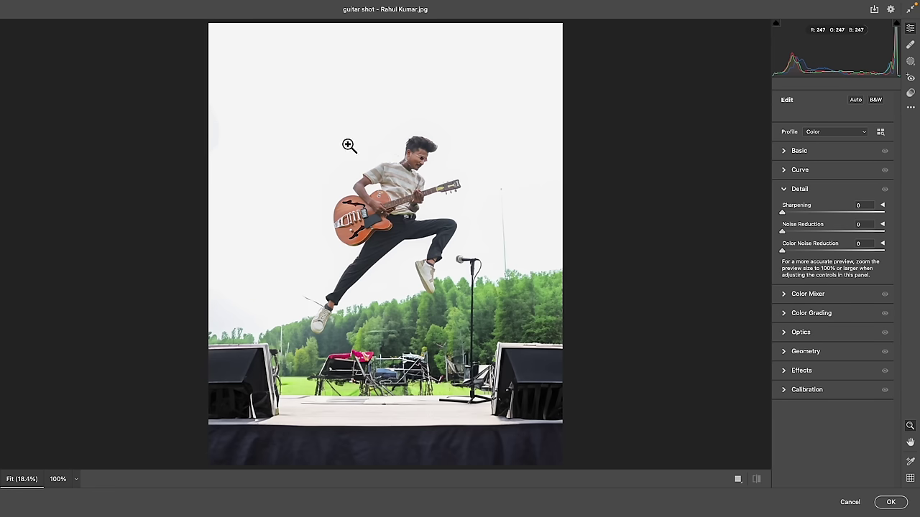
left_click(799, 151)
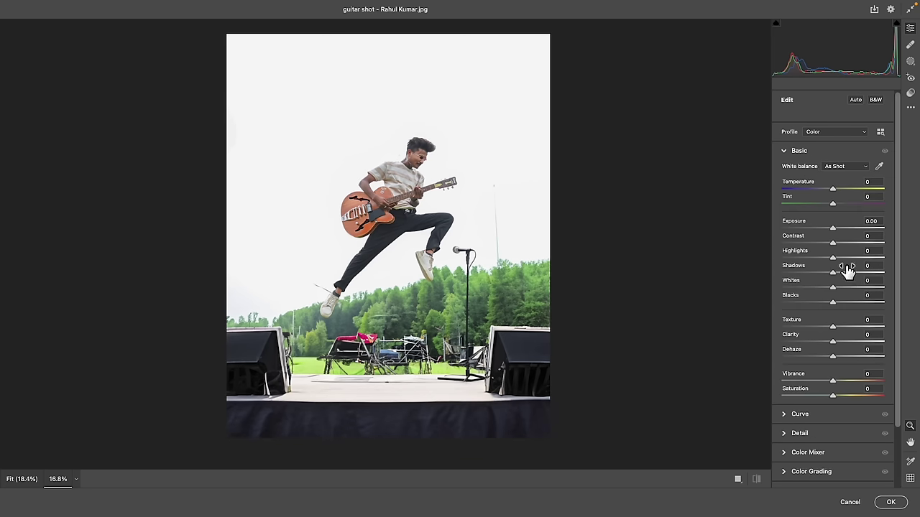
mouse_move(814, 259)
left_mouse_down()
mouse_move(772, 257)
mouse_move(825, 267)
left_mouse_up()
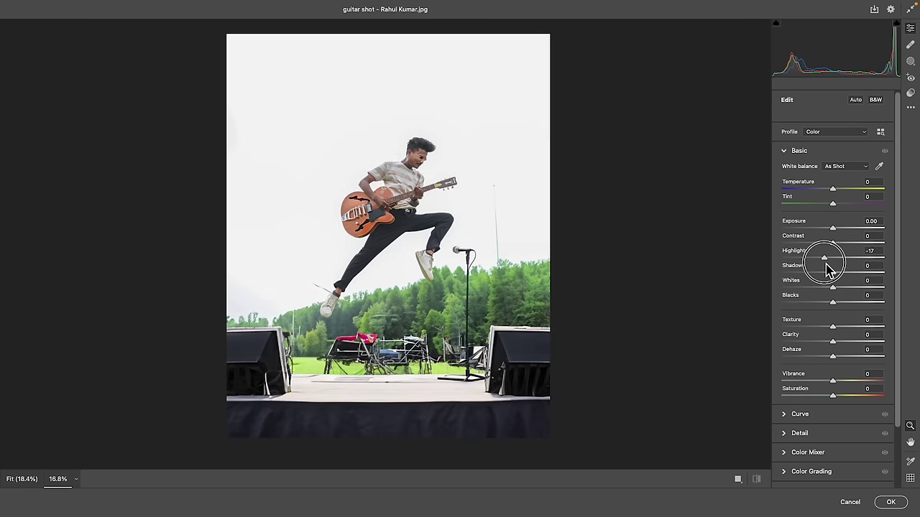
scroll(823, 345, "down", 1)
left_click(814, 411)
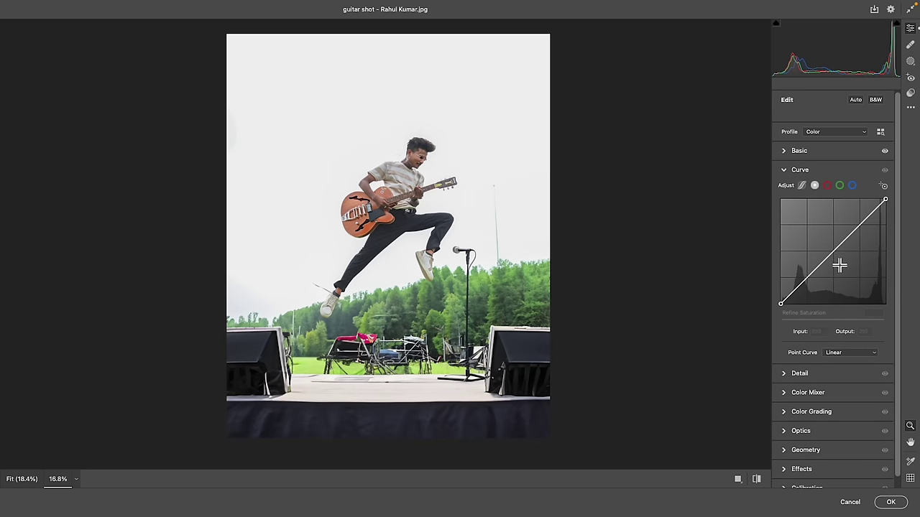
left_click_drag(808, 274, 810, 280)
left_click(834, 251)
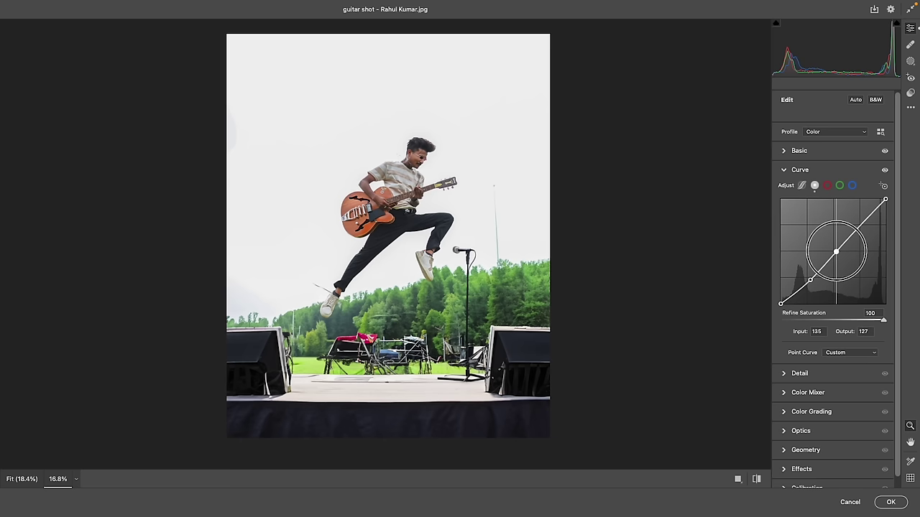
left_click_drag(834, 250, 836, 251)
left_click(867, 221)
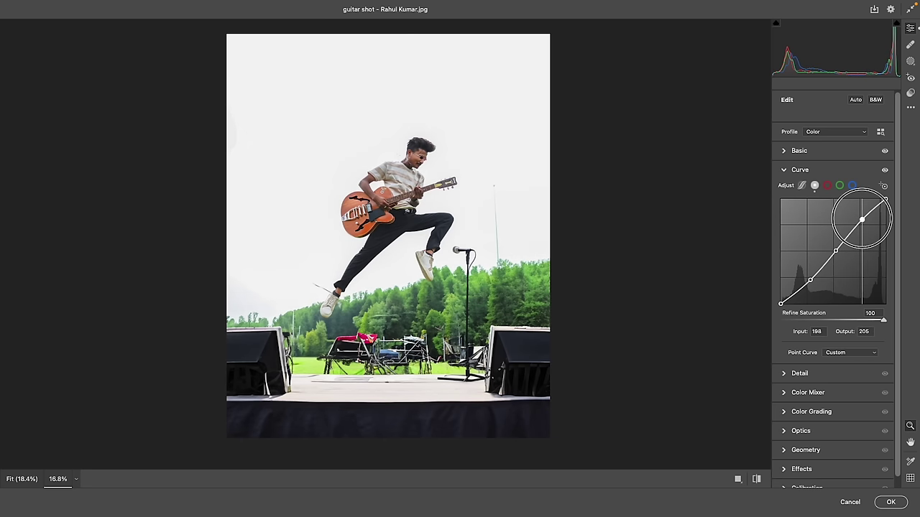
Raise the red-channel curve black point to 12, tinting shadows cyan.
left_click(827, 186)
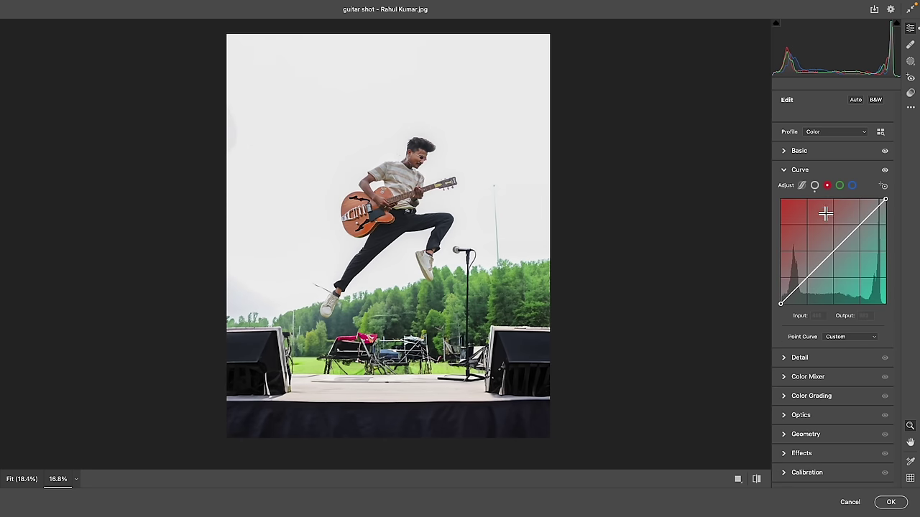
left_click_drag(780, 303, 795, 302)
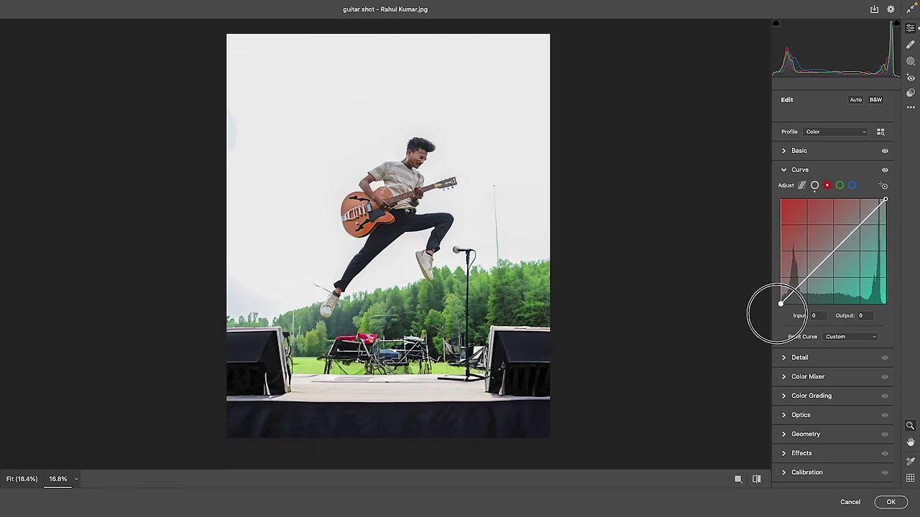
left_click_drag(795, 303, 785, 303)
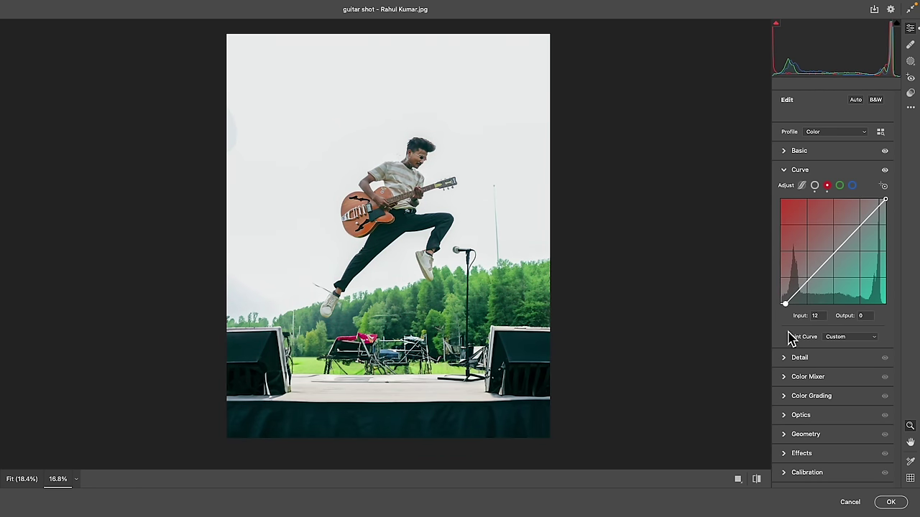
left_click(853, 186)
In the Color Mixer, brighten Oranges luminance to +21, trying then undoing a Greens desaturation.
left_click(813, 377)
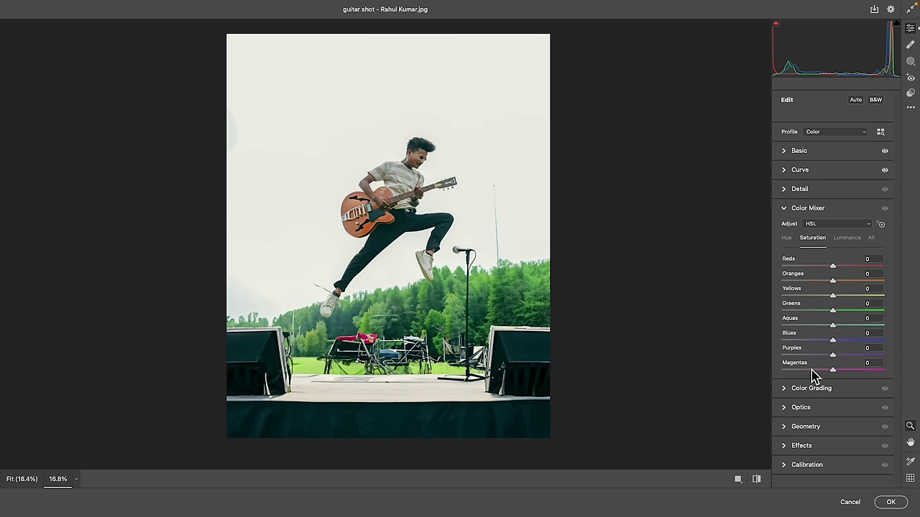
left_click(847, 239)
mouse_move(835, 281)
left_mouse_down()
mouse_move(844, 281)
mouse_move(840, 267)
left_mouse_up()
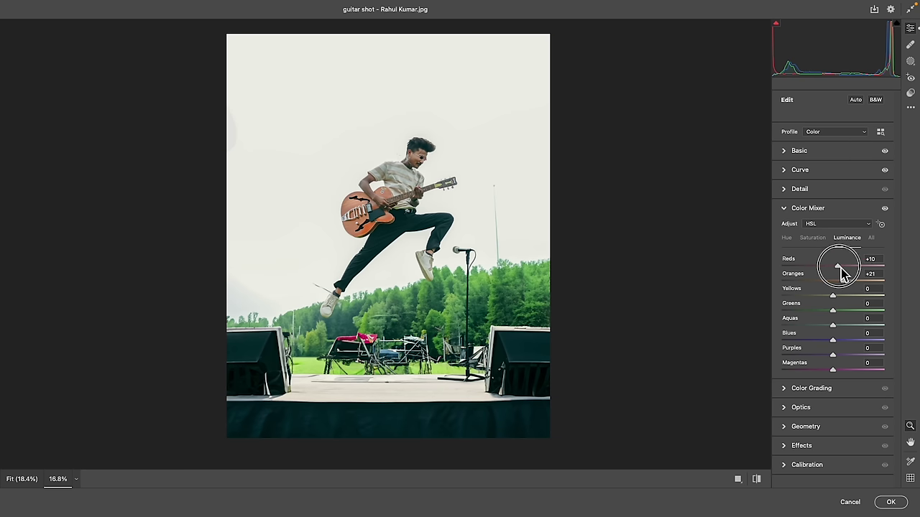
left_click(813, 239)
left_click_drag(834, 315, 770, 307)
key("ctrl+z")
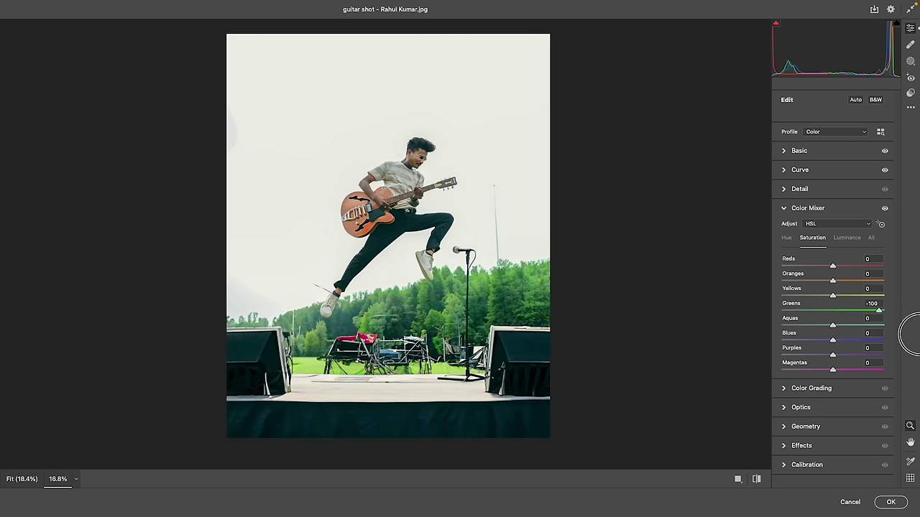
Darken Greens luminance to -11 and reduce Blues saturation to -32.
left_click(786, 237)
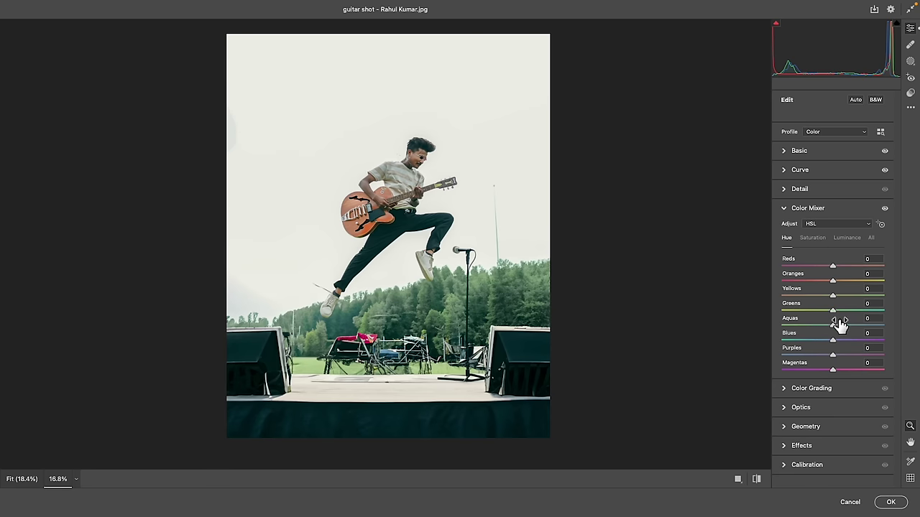
left_click(845, 238)
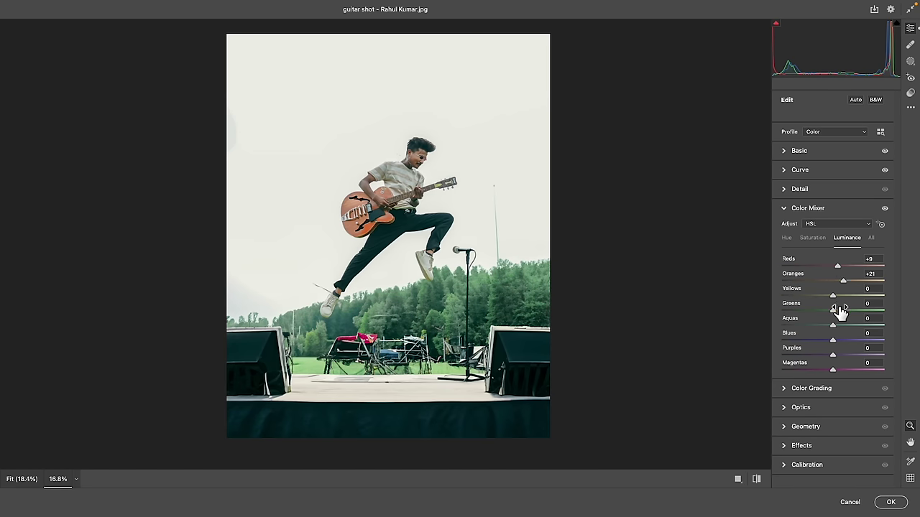
left_click_drag(835, 314, 828, 312)
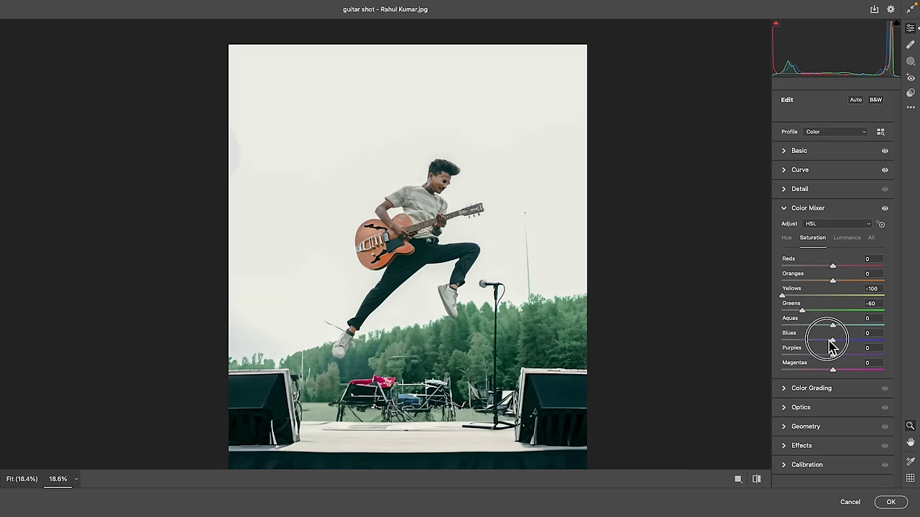
left_click_drag(832, 341, 816, 340)
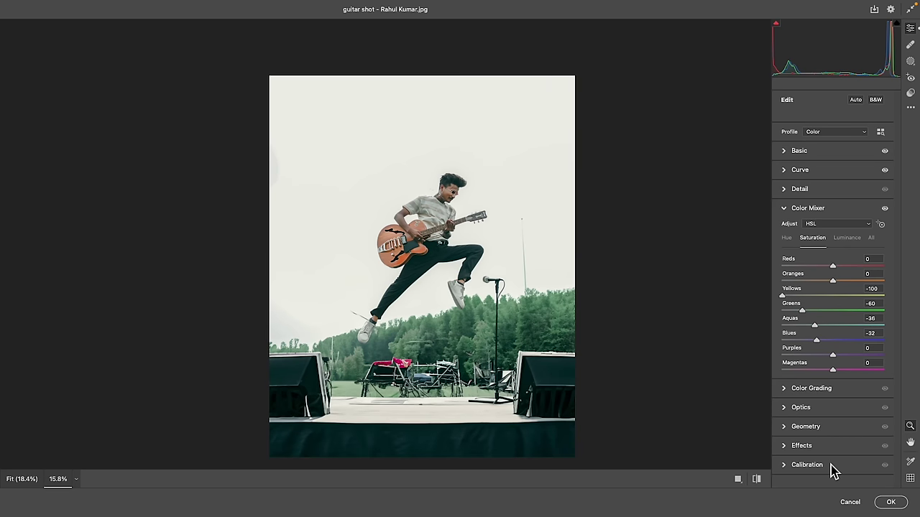
In Calibration, raise Blue Primary saturation to +100 and shift its hue to -5.
left_click(832, 466)
left_click_drag(848, 480, 886, 479)
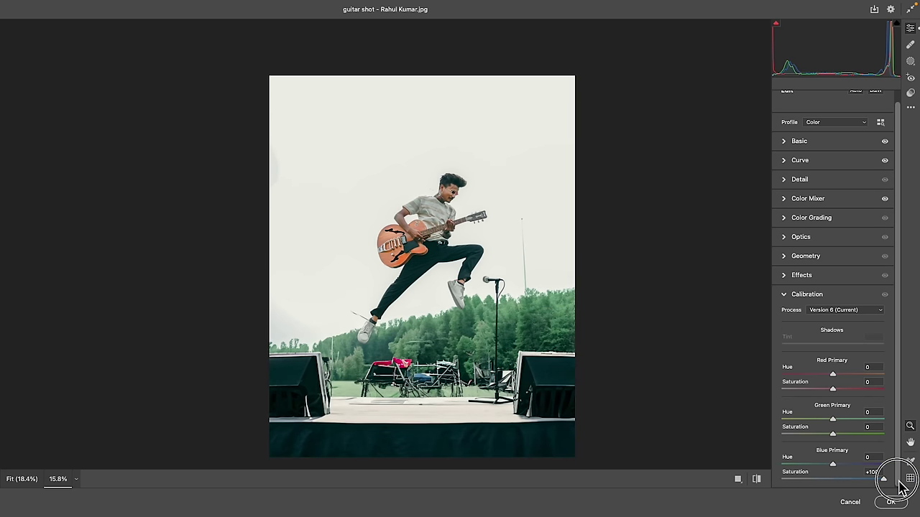
left_click_drag(833, 464, 821, 466)
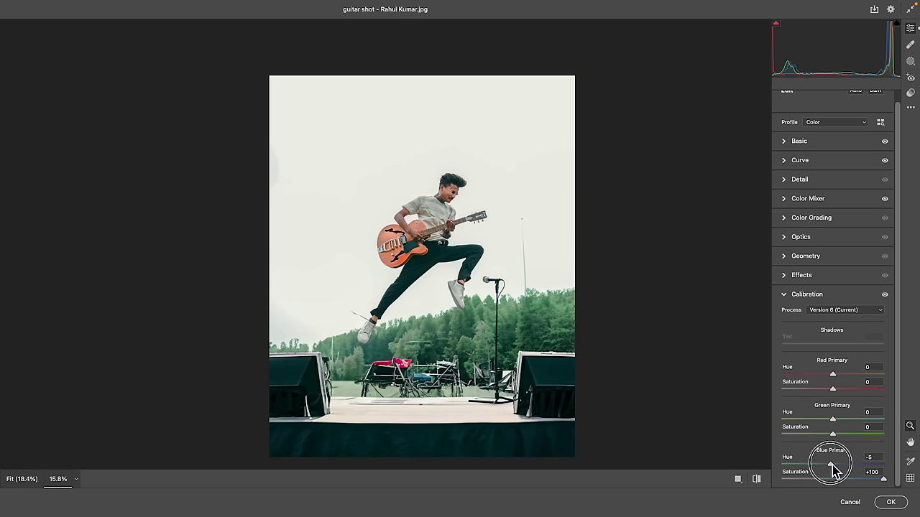
Lower Clarity in the Basic panel to -7.
left_click(808, 141)
scroll(832, 287, "down", 1)
left_click_drag(833, 336, 829, 337)
scroll(509, 240, "up", 3)
scroll(505, 241, "up", 1)
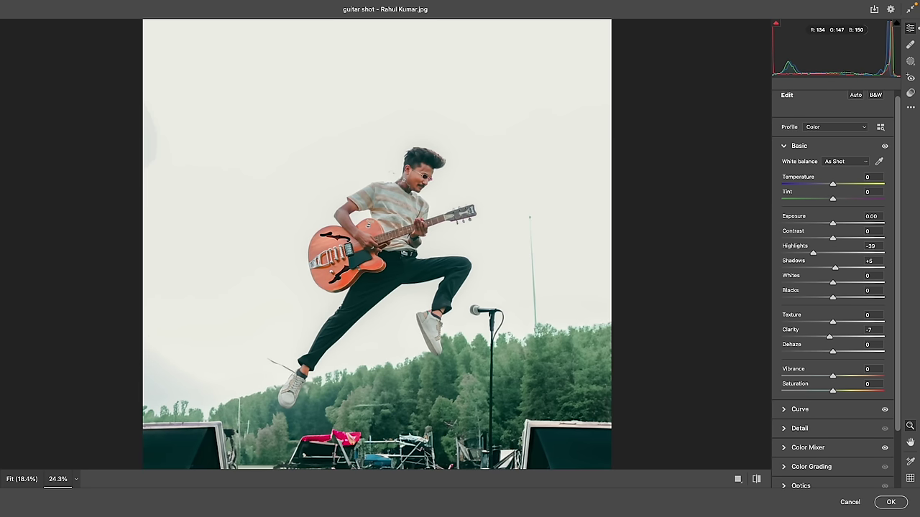
left_click(912, 62)
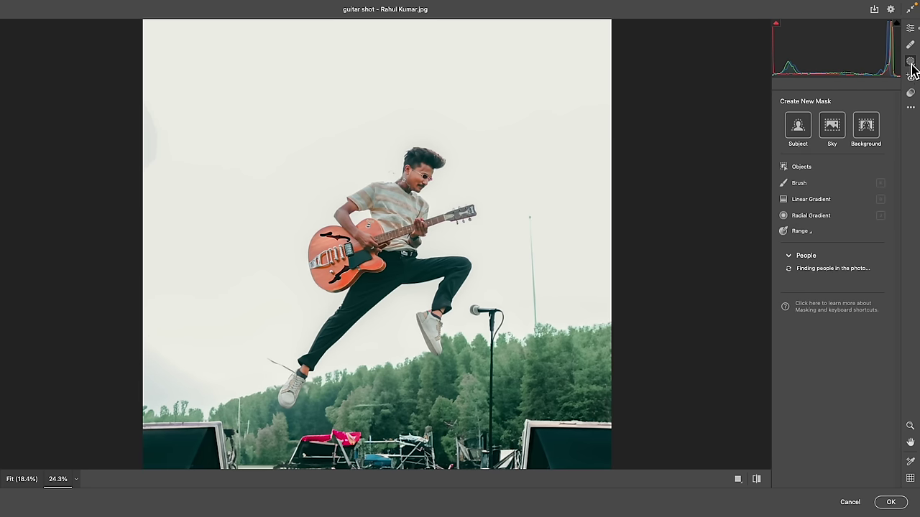
Paint a brush mask over the treeline with Clarity -42 and Dehaze -60.
left_click(790, 184)
key("bracketleft")
key("bracketleft")
key("bracketleft")
key("bracketright")
key("bracketright")
key("bracketright")
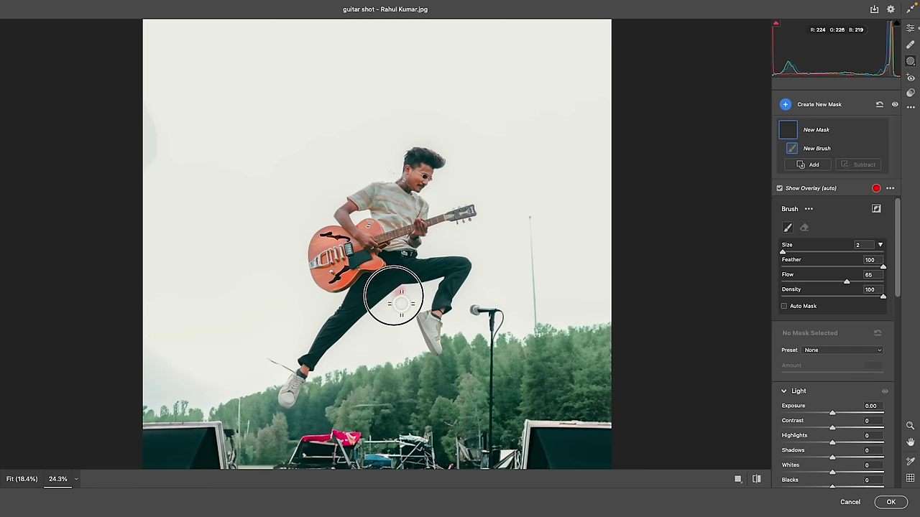
mouse_move(370, 305)
left_mouse_down()
mouse_move(329, 294)
mouse_move(369, 144)
mouse_move(462, 180)
mouse_move(421, 257)
mouse_move(423, 302)
left_mouse_up()
scroll(845, 410, "down", 10)
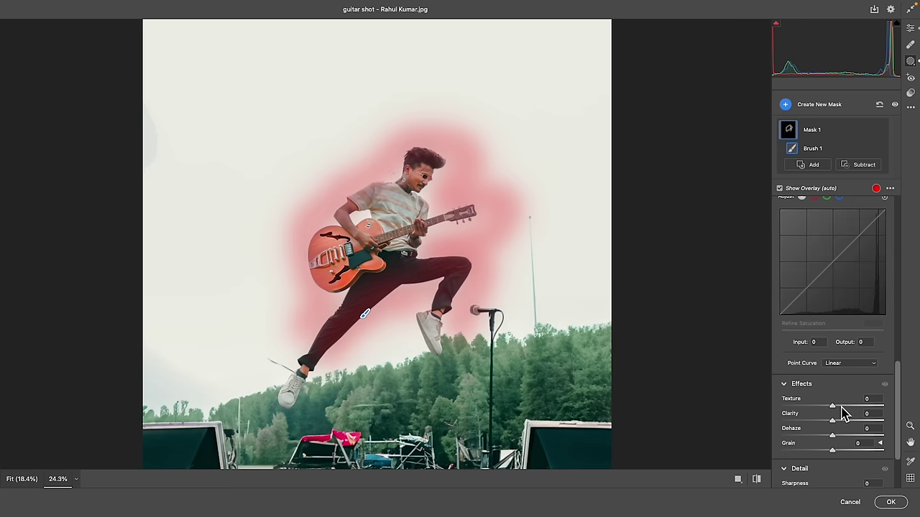
left_click_drag(835, 422, 803, 436)
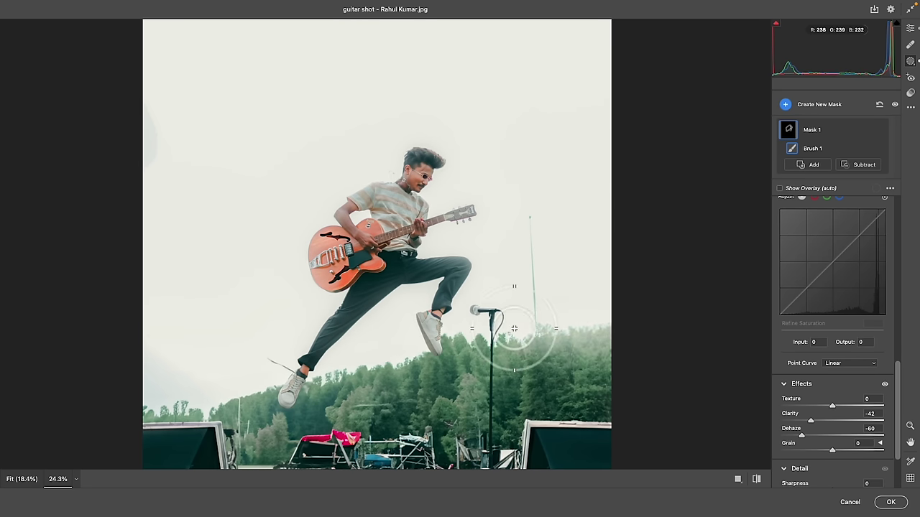
left_click_drag(551, 338, 230, 341)
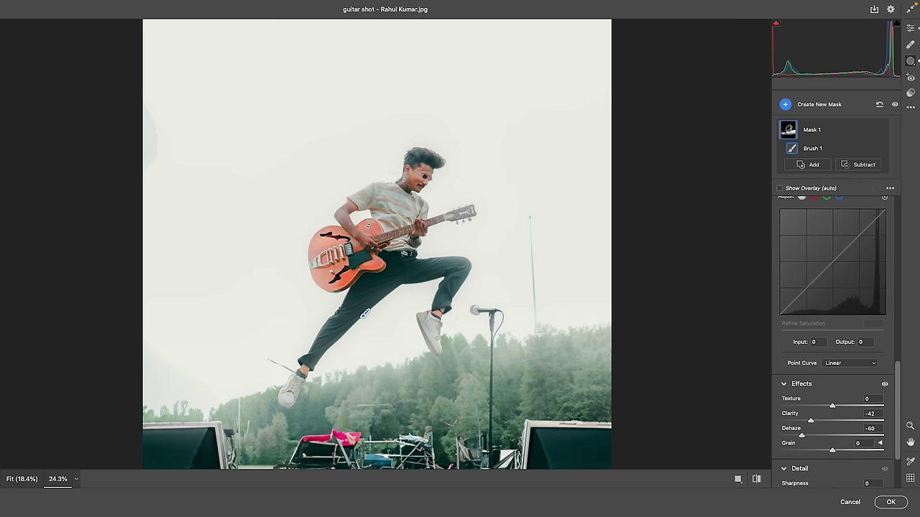
scroll(893, 378, "up", 1)
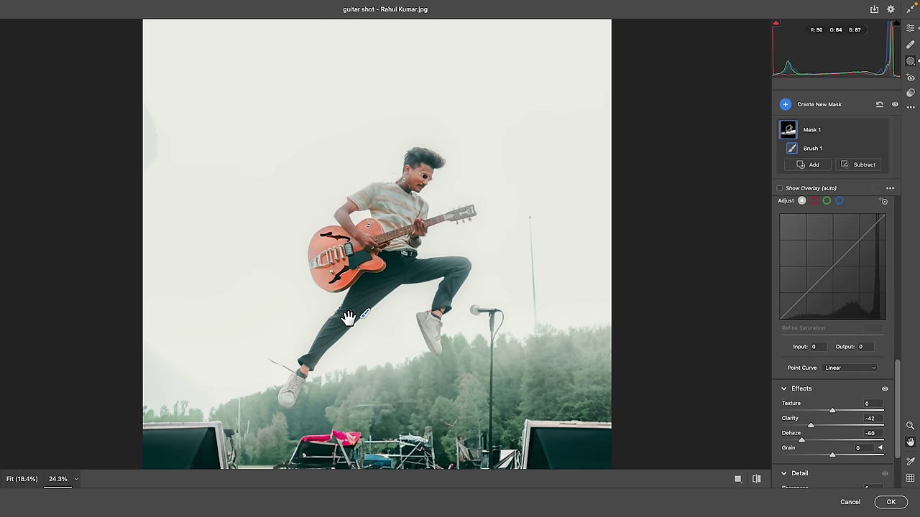
mouse_move(347, 314)
left_mouse_down()
mouse_move(384, 106)
mouse_move(434, 390)
left_mouse_up()
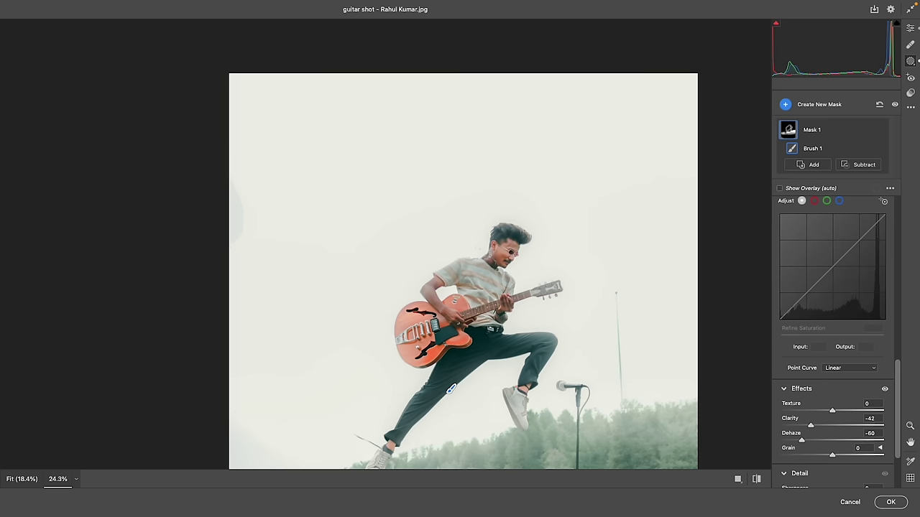
Return to the main Edit panel, review the whole stage, and apply the Camera Raw edits.
left_click(911, 29)
left_click(529, 170, "alt")
left_click(622, 232)
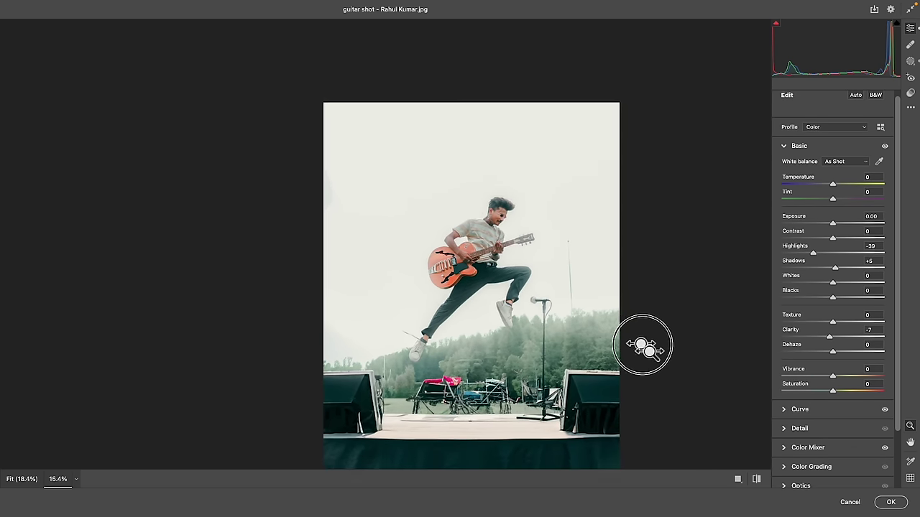
left_click(756, 479)
scroll(674, 430, "up", 2)
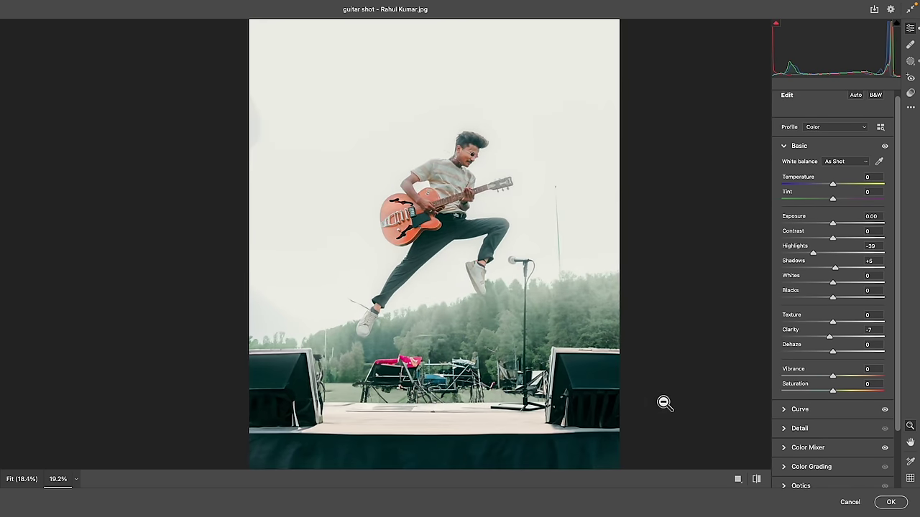
scroll(486, 199, "up", 3)
scroll(522, 277, "down", 1)
left_click(889, 503)
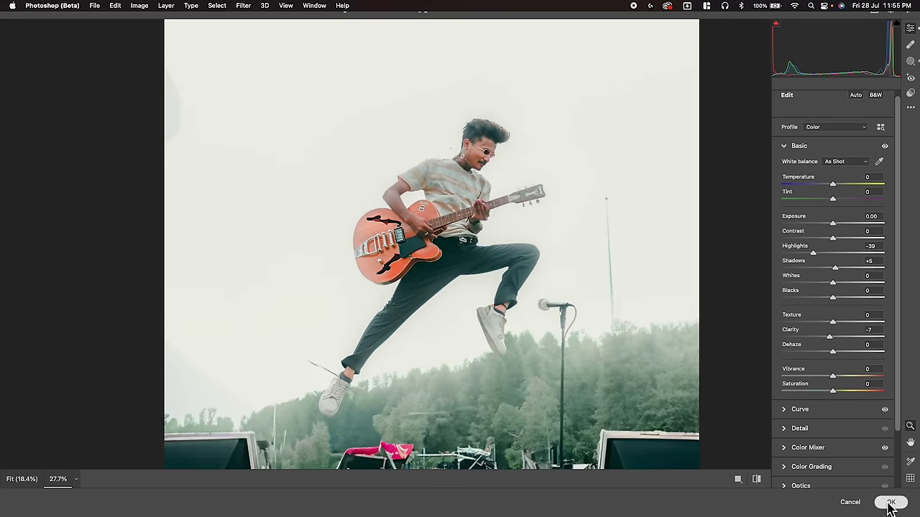
Add a 'Funk' type layer in a large dark-green script font above the guitarist.
scroll(375, 332, "up", 2)
scroll(379, 350, "down", 3)
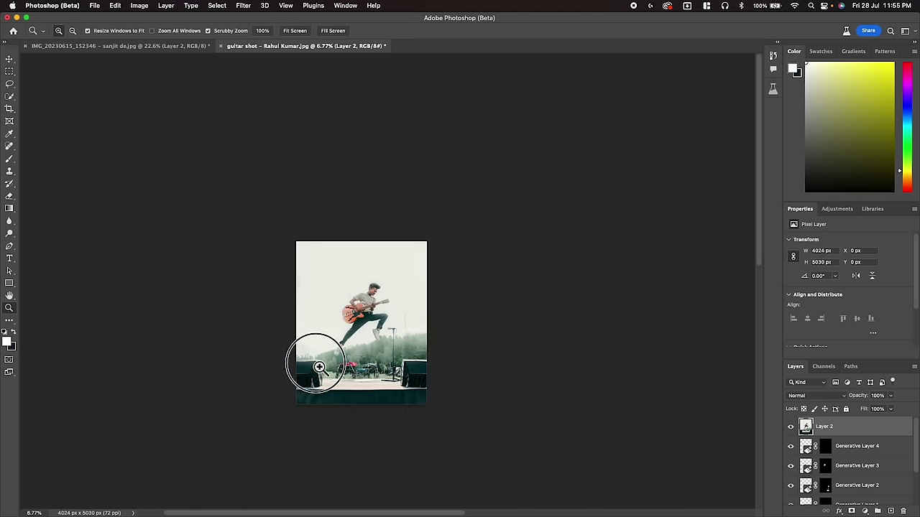
scroll(307, 362, "up", 1)
key("t")
left_click(429, 241)
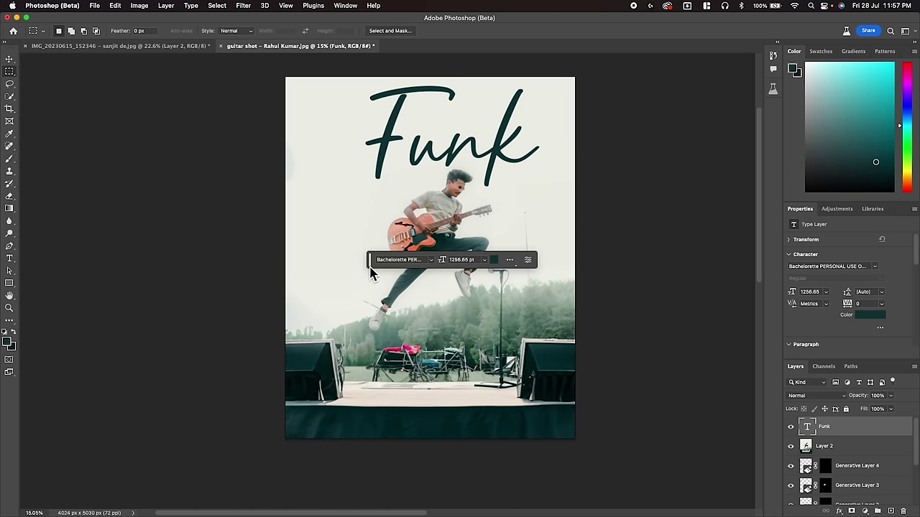
left_click_drag(372, 274, 611, 274)
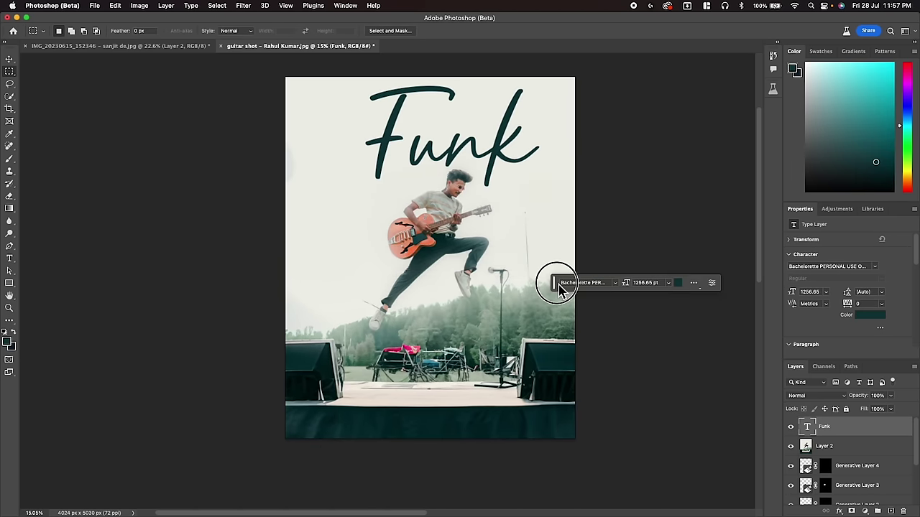
scroll(506, 320, "down", 2)
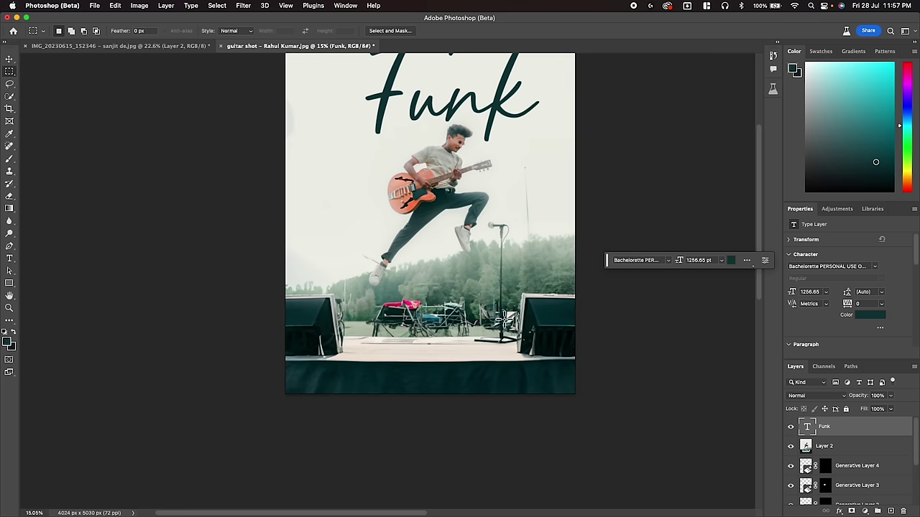
Zoom the canvas and hide the Funk text layer.
left_click(9, 307)
scroll(338, 278, "down", 3)
scroll(402, 152, "up", 2)
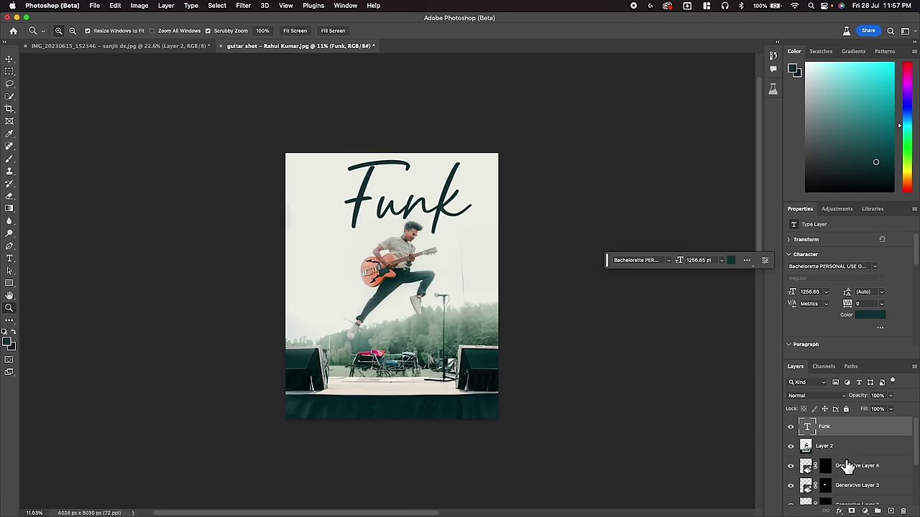
left_click(791, 427)
Solo Layer 0 to compare the original grass-field photo, then restore the edited stage.
scroll(819, 460, "down", 3)
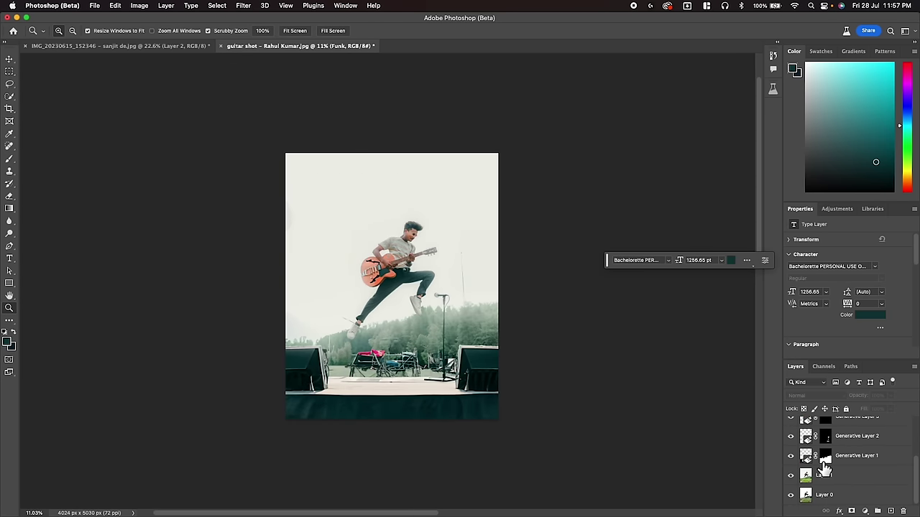
left_click(791, 496, "alt")
key("ctrl+plus")
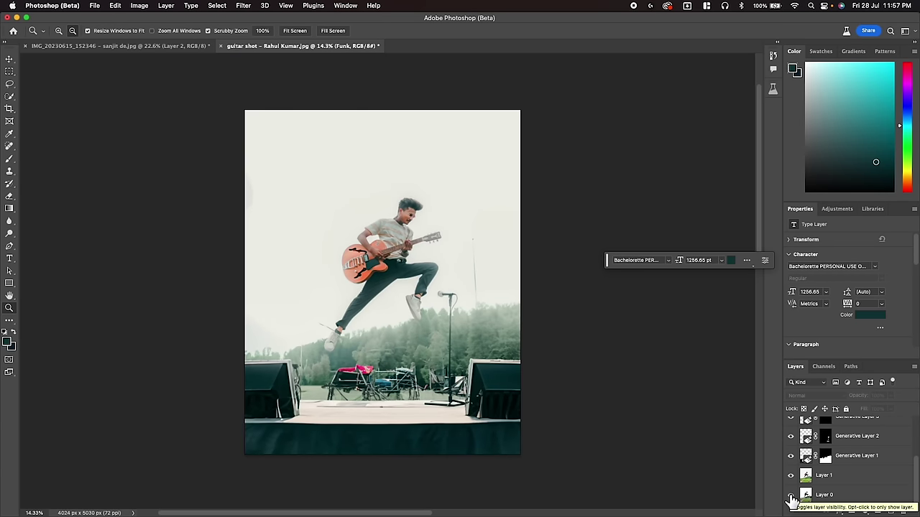
left_click(791, 495, "alt")
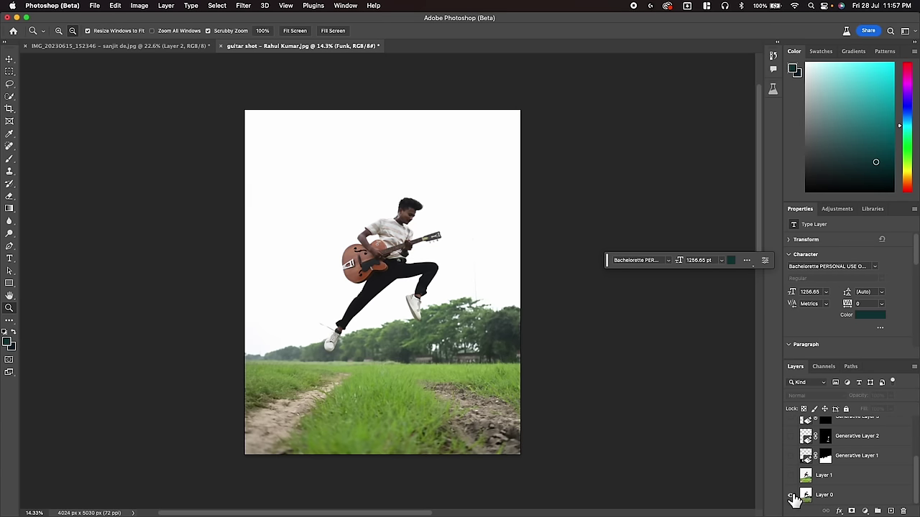
left_click(791, 495, "alt")
Duplicate the selfie's Background layer as Layer 1 and start a 4:5 (8:10) portrait crop.
mouse_move(394, 264)
left_mouse_down()
mouse_move(434, 287)
mouse_move(495, 281)
left_mouse_up()
mouse_move(462, 325)
left_mouse_down()
mouse_move(483, 395)
mouse_move(452, 391)
left_mouse_up()
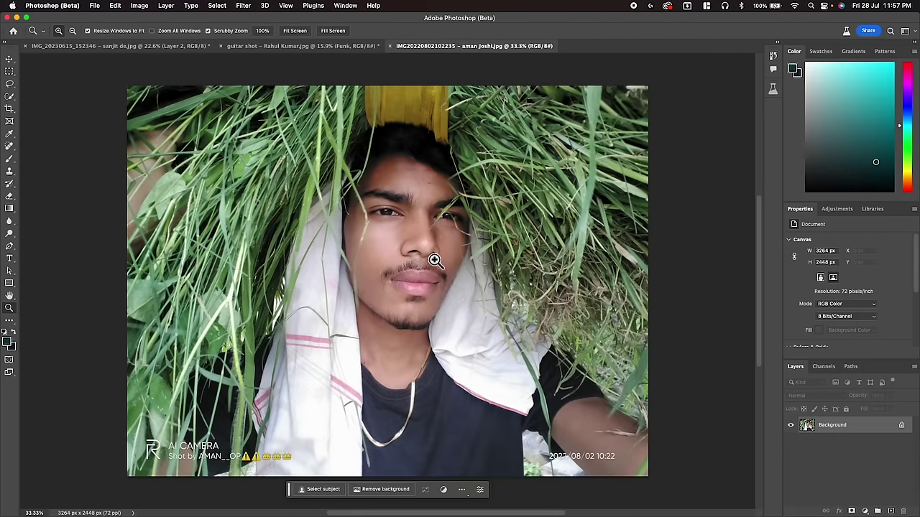
left_click_drag(435, 260, 452, 291)
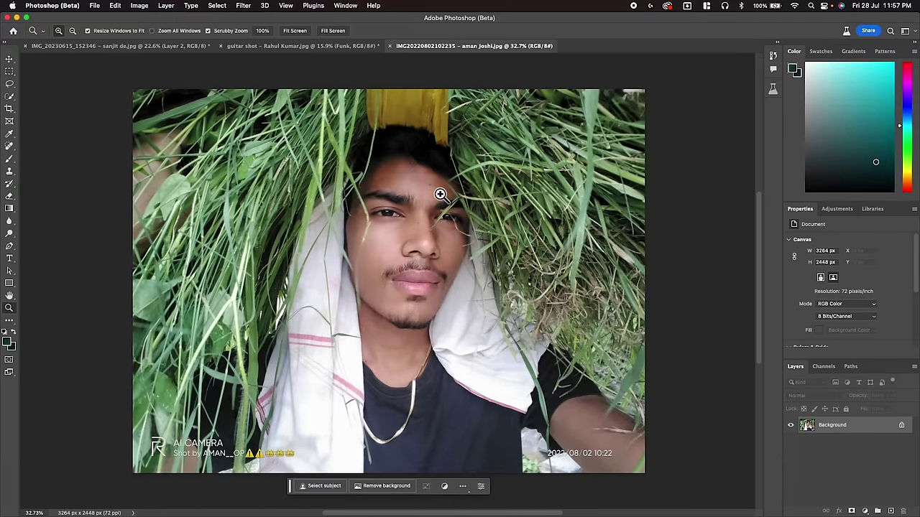
mouse_move(421, 240)
left_mouse_down()
mouse_move(439, 261)
mouse_move(422, 215)
left_mouse_up()
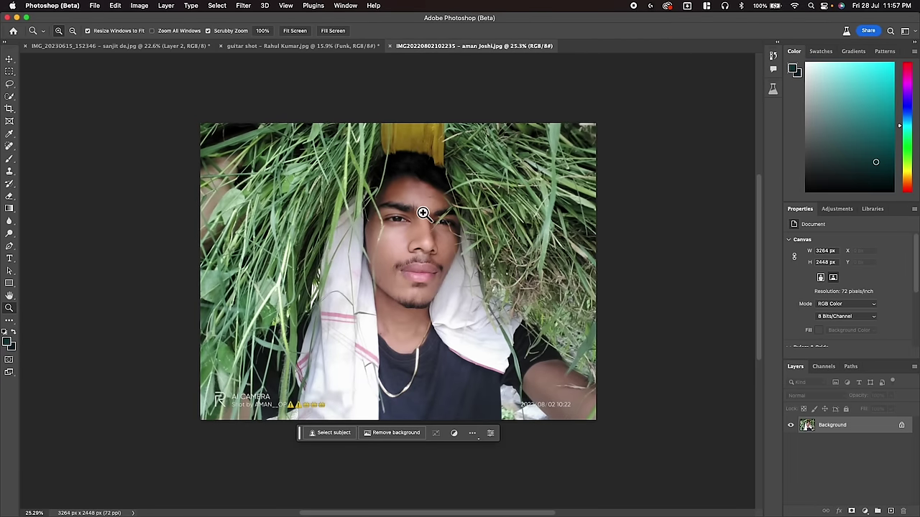
key("ctrl+j")
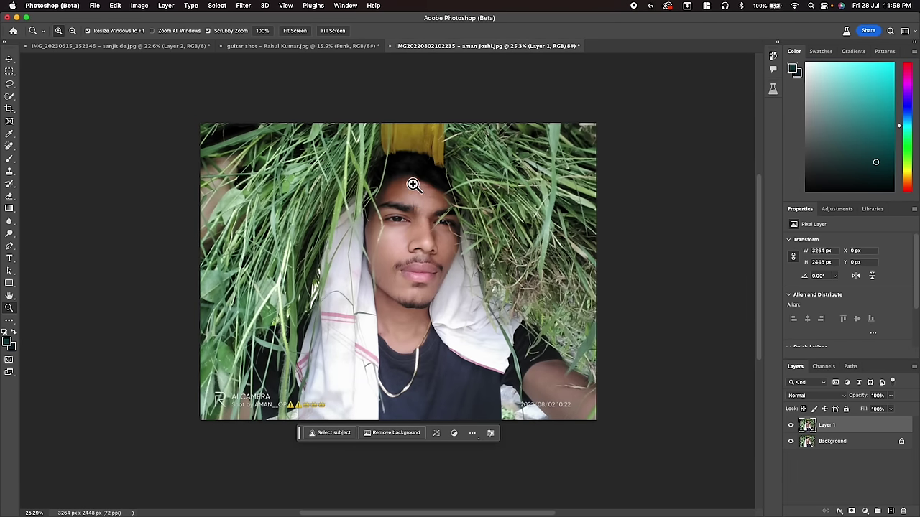
left_click_drag(413, 184, 380, 193)
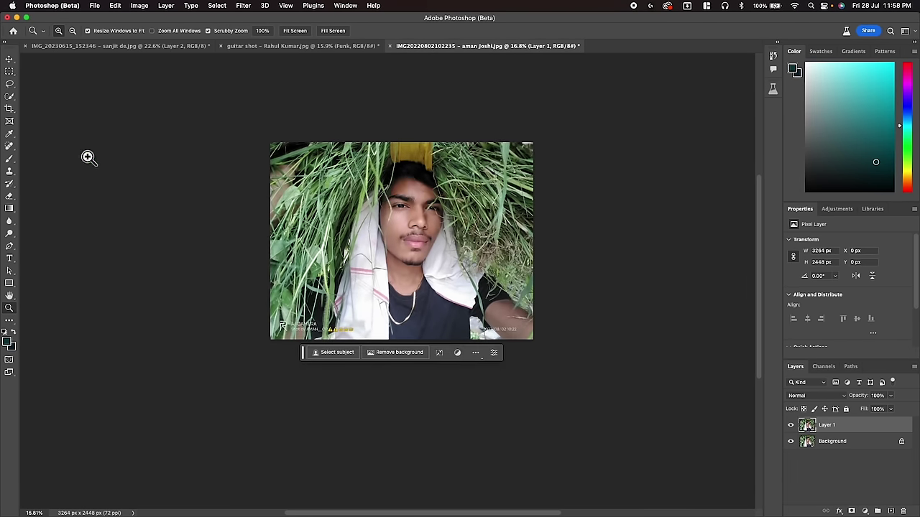
left_click(9, 109)
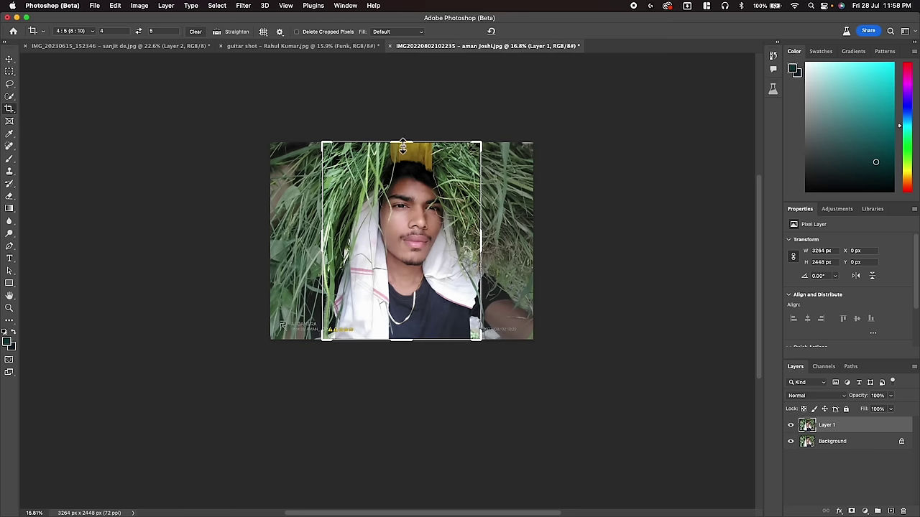
Extend the canvas upward to portrait and select the empty transparent top area.
left_click_drag(403, 146, 403, 100)
key("Return")
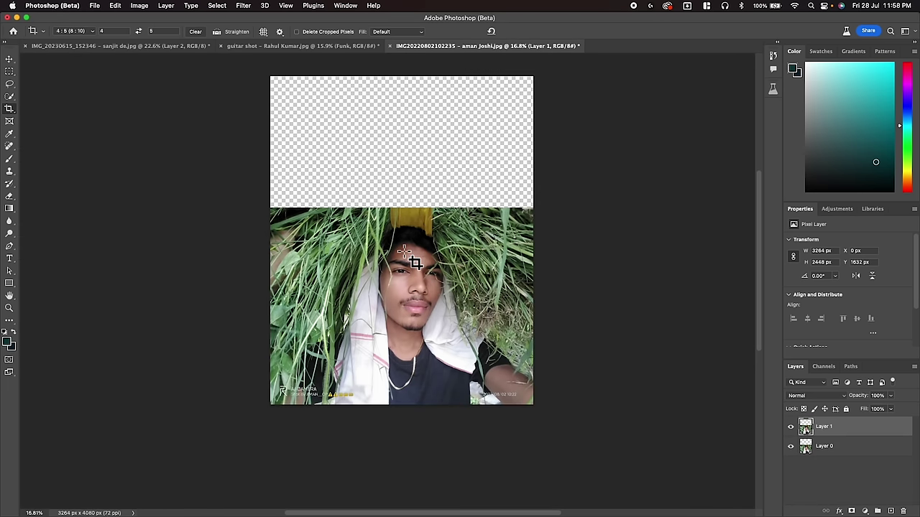
left_click(10, 71)
left_click_drag(250, 72, 561, 209)
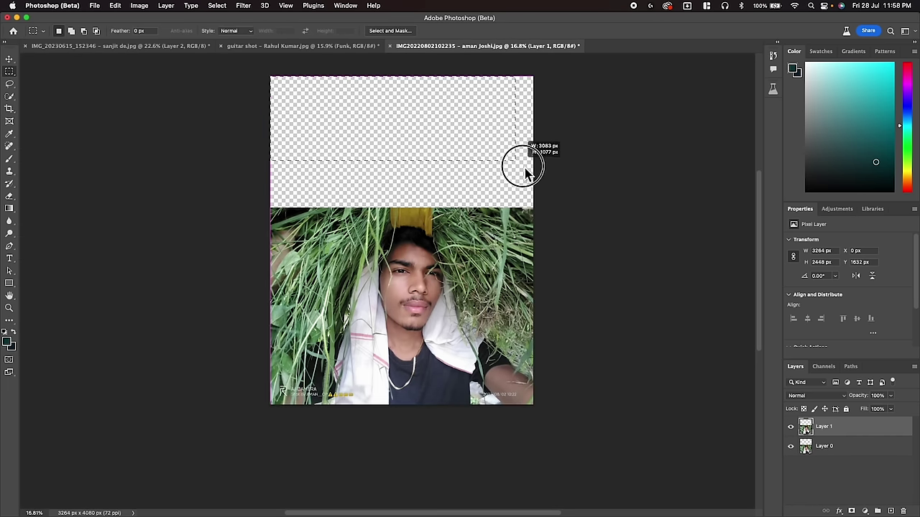
Generative-fill the top area with grass, keeping variation 2 of 3.
left_click(330, 223)
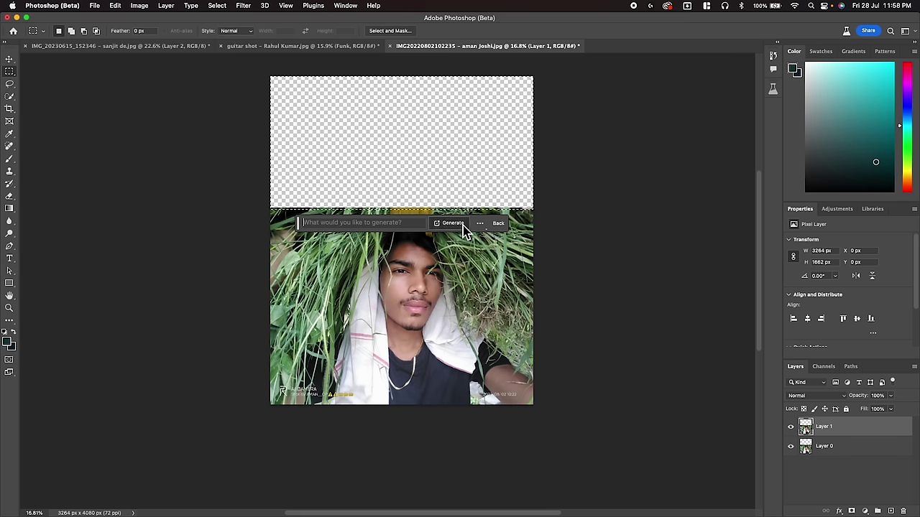
left_click(464, 225)
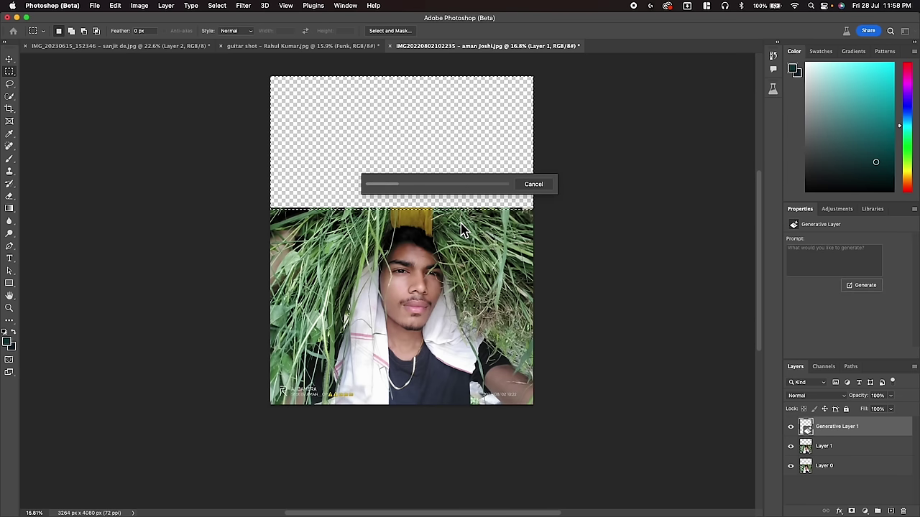
left_click_drag(316, 236, 546, 200)
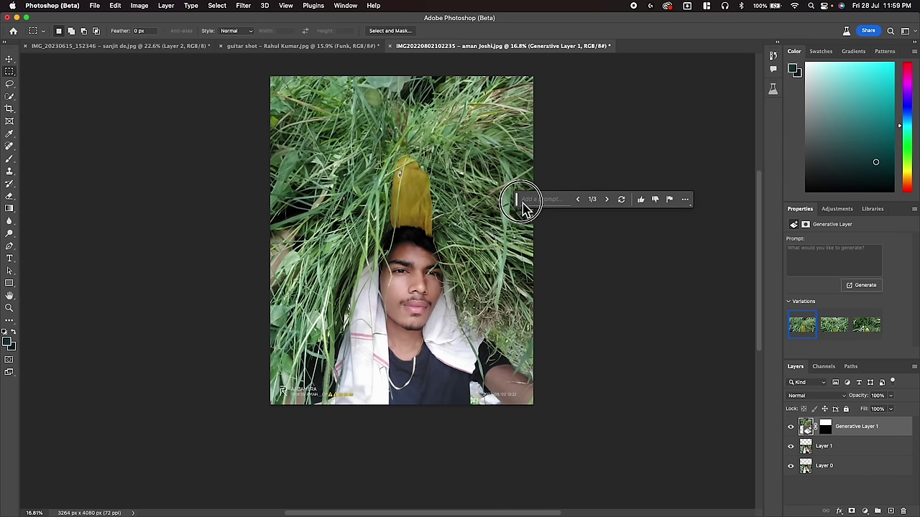
left_click(634, 192)
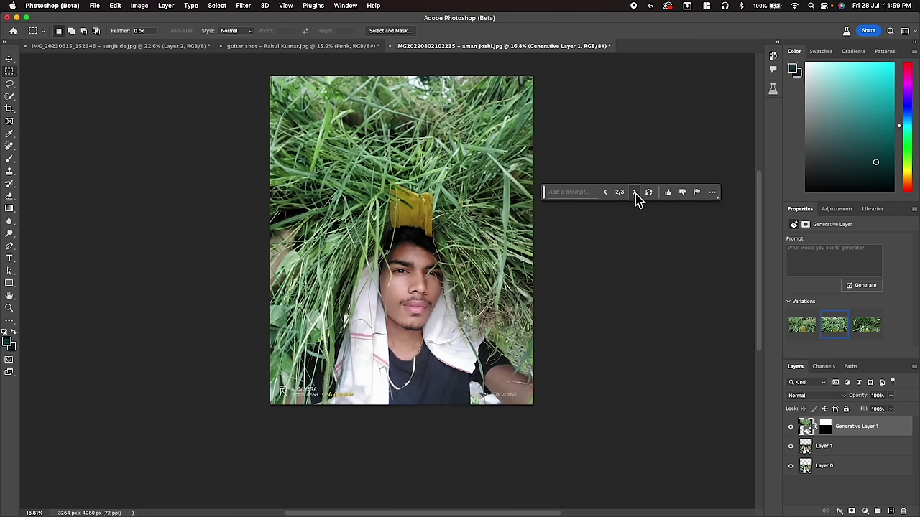
left_click(605, 192)
Marquee the bottom-left AI CAMERA watermark and erase it with Generative Fill.
left_click(9, 309)
mouse_move(470, 237)
left_mouse_down()
mouse_move(430, 260)
mouse_move(381, 377)
left_mouse_up()
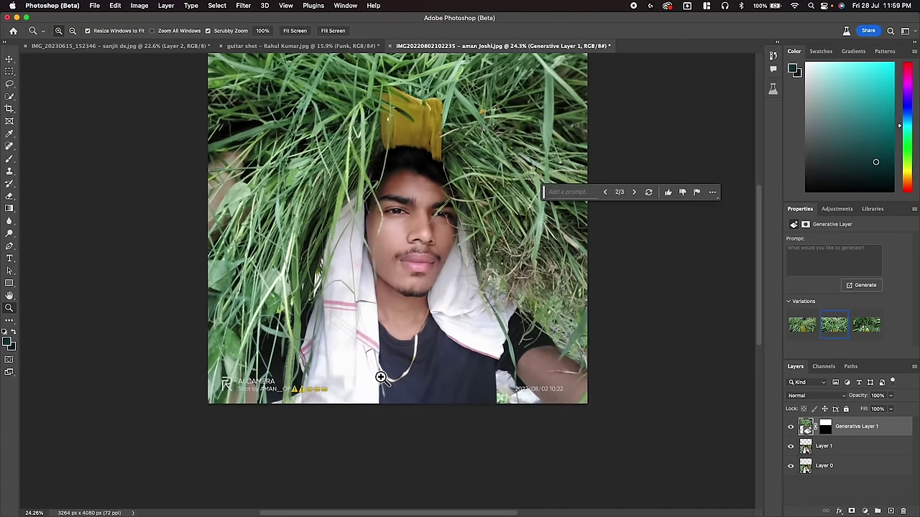
left_click_drag(237, 386, 251, 389)
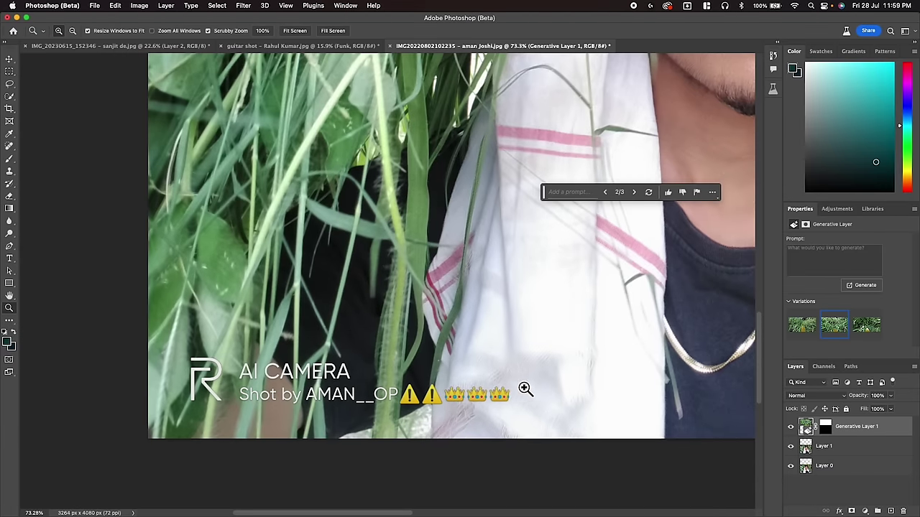
mouse_move(525, 389)
left_mouse_down()
mouse_move(486, 390)
mouse_move(642, 394)
left_mouse_up()
mouse_move(717, 397)
left_mouse_down()
mouse_move(766, 414)
mouse_move(709, 421)
left_mouse_up()
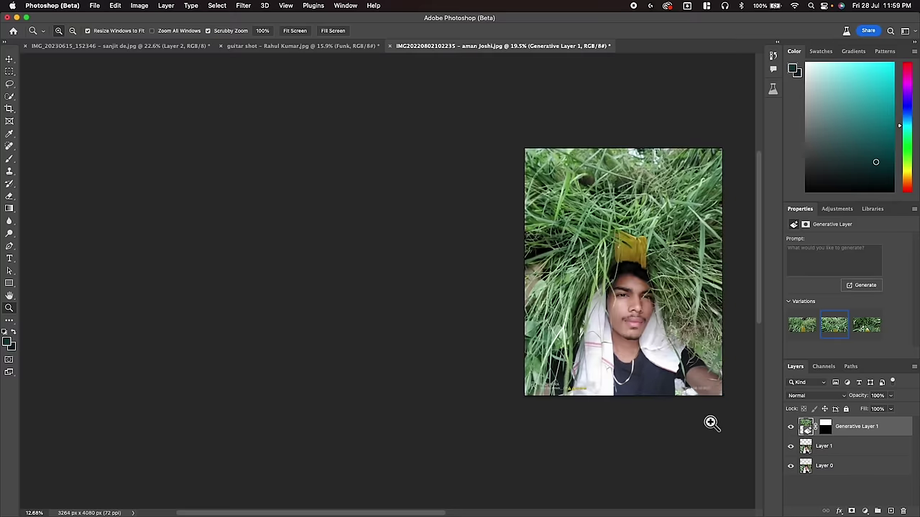
left_click_drag(727, 339, 727, 345)
mouse_move(539, 307)
left_mouse_down()
mouse_move(328, 328)
mouse_move(274, 430)
mouse_move(41, 275)
left_mouse_up()
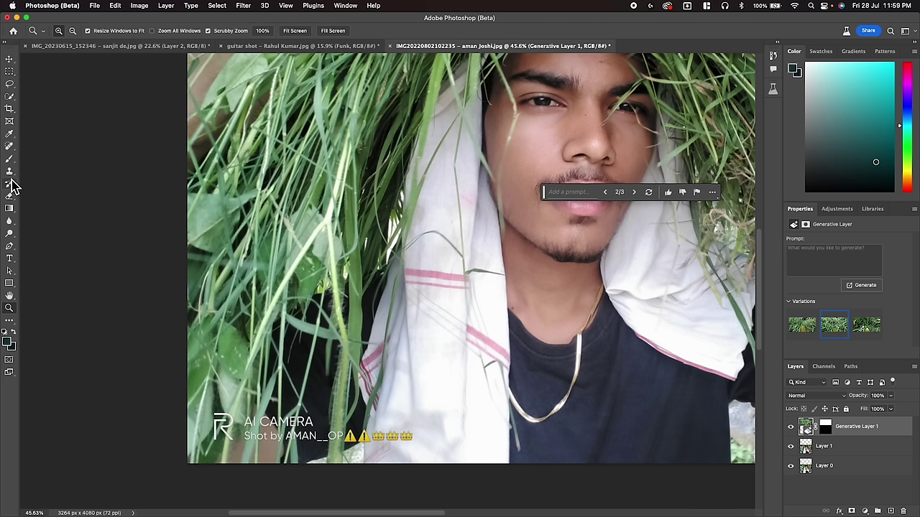
left_click(10, 71)
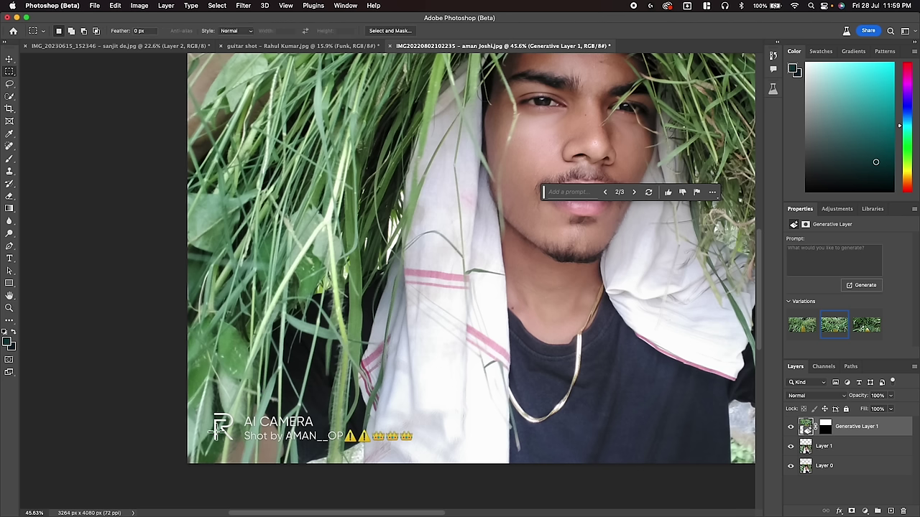
left_click_drag(208, 410, 408, 448)
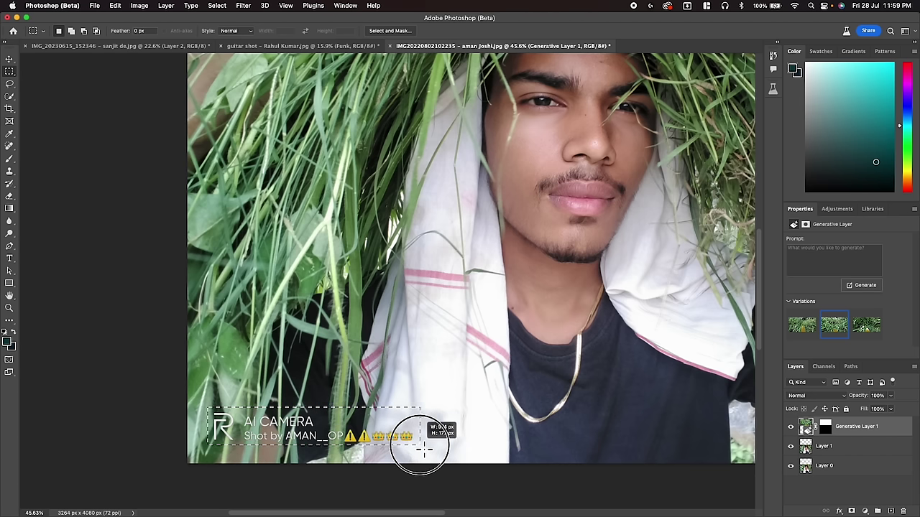
left_click_drag(408, 448, 418, 447)
left_click(243, 460)
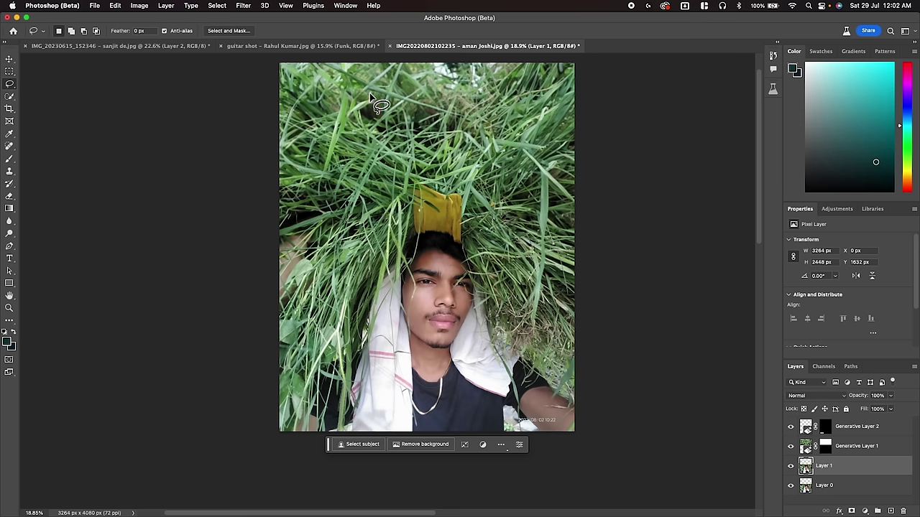
Stamp visible layers into Layer 2, then copy a left-edge grass patch to Layer 3 and enlarge it.
left_click(853, 433)
key("ctrl+alt+shift+e")
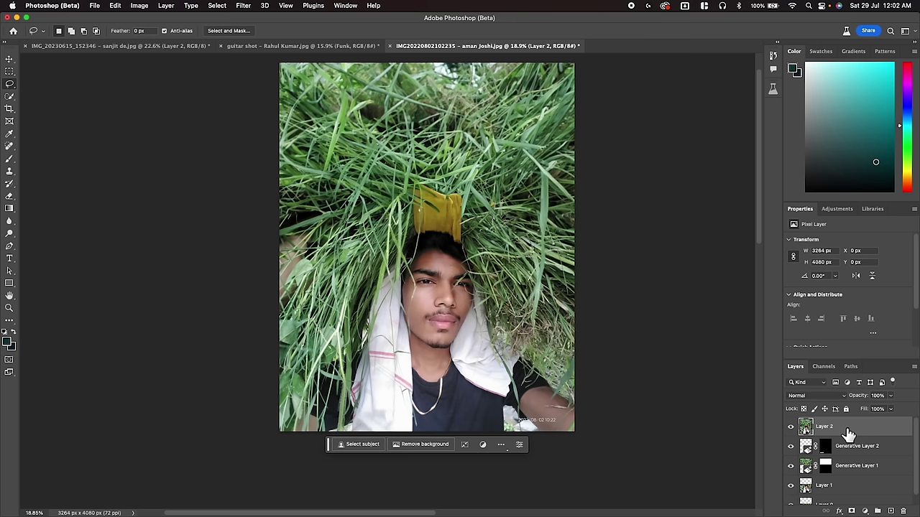
left_click_drag(301, 286, 325, 321)
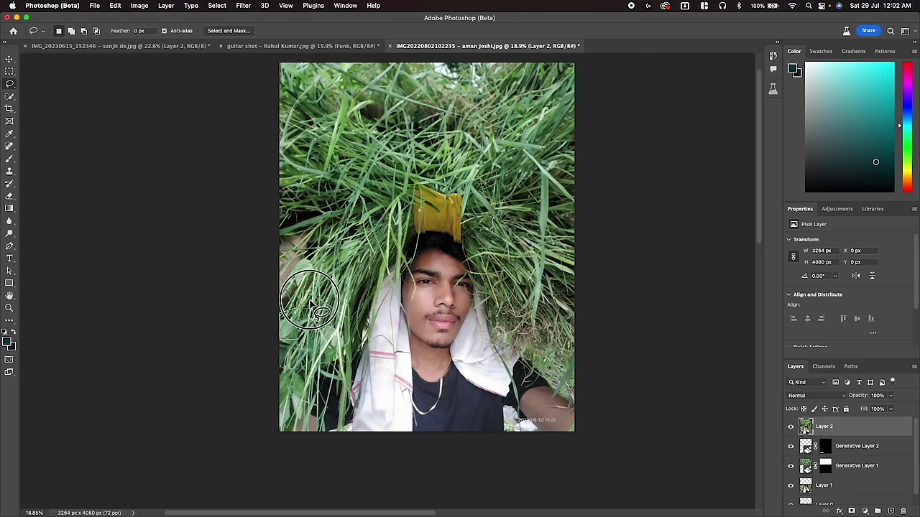
key("ctrl+j")
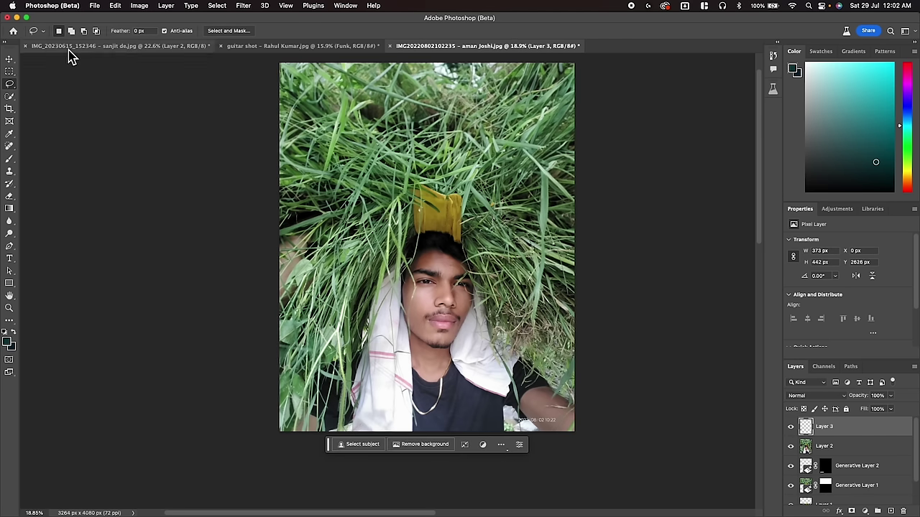
left_click(9, 59)
left_click_drag(316, 324, 397, 333)
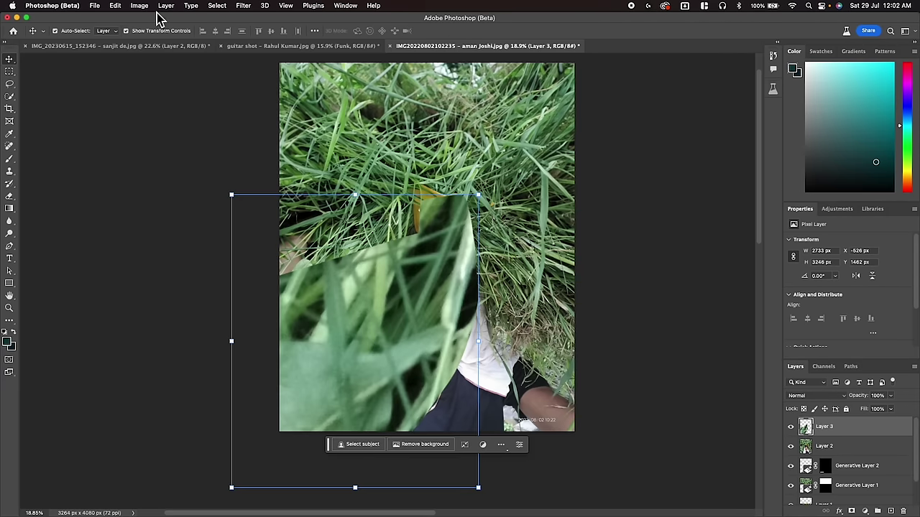
left_click(243, 6)
mouse_move(246, 129)
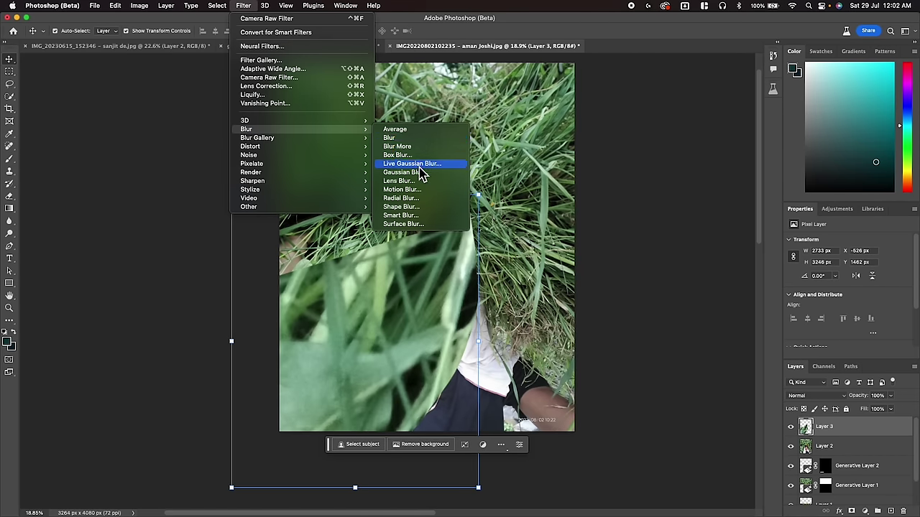
Gaussian-blur the grass patch (about 150 px) and place it at the lower-left edge.
left_click(406, 173)
left_click_drag(603, 332, 615, 335)
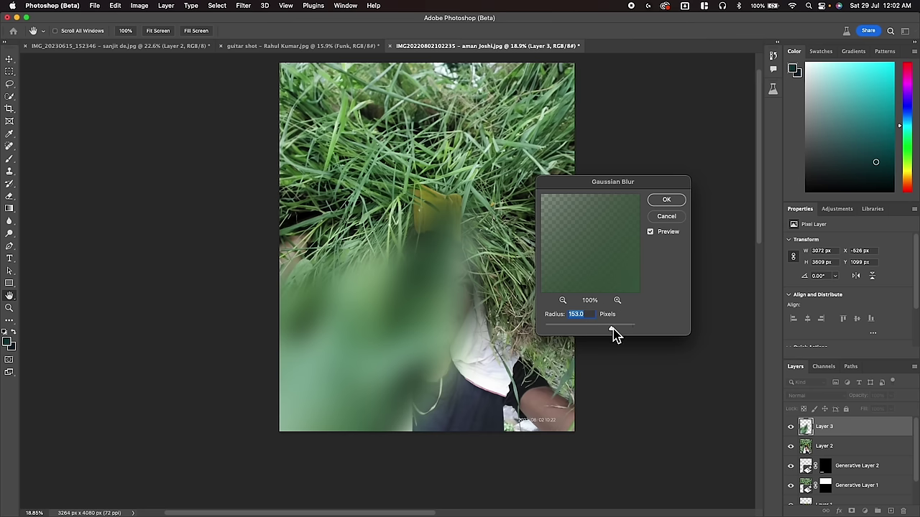
left_click(683, 203)
mouse_move(523, 329)
left_mouse_down()
mouse_move(305, 335)
mouse_move(610, 287)
mouse_move(615, 279)
mouse_move(543, 297)
left_mouse_up()
key("Return")
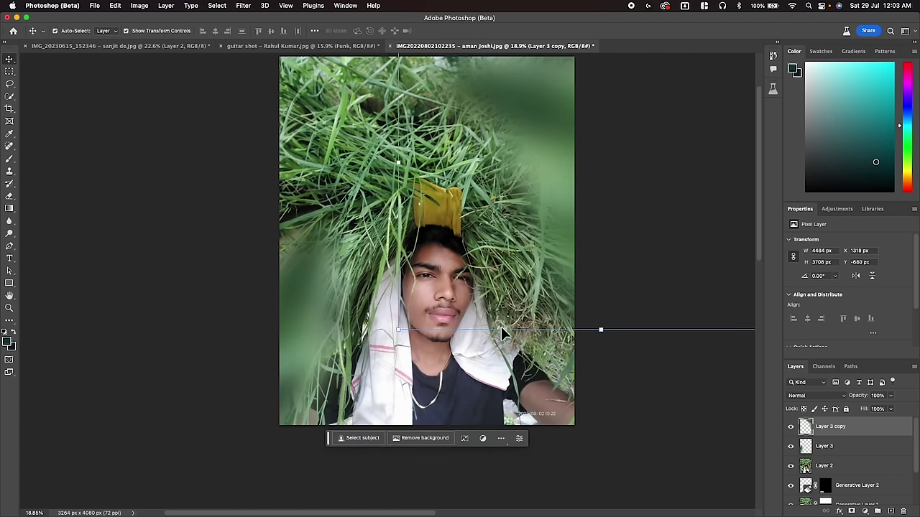
left_click(551, 434)
Duplicate the blurred patch and rotate the copy to frame the top edge.
scroll(546, 343, "up", 2)
scroll(546, 344, "up", 2)
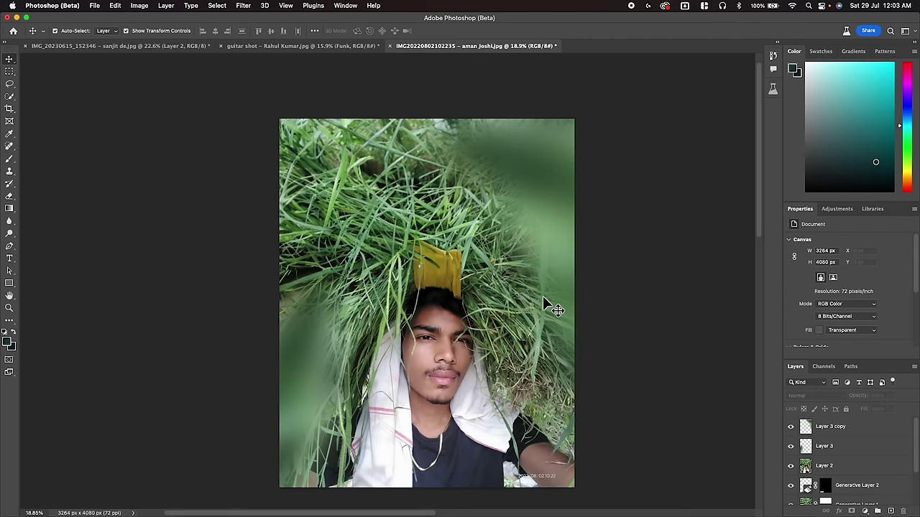
left_click(539, 175)
left_click_drag(546, 179, 441, 312)
key("ctrl+t")
left_click_drag(673, 156, 704, 208)
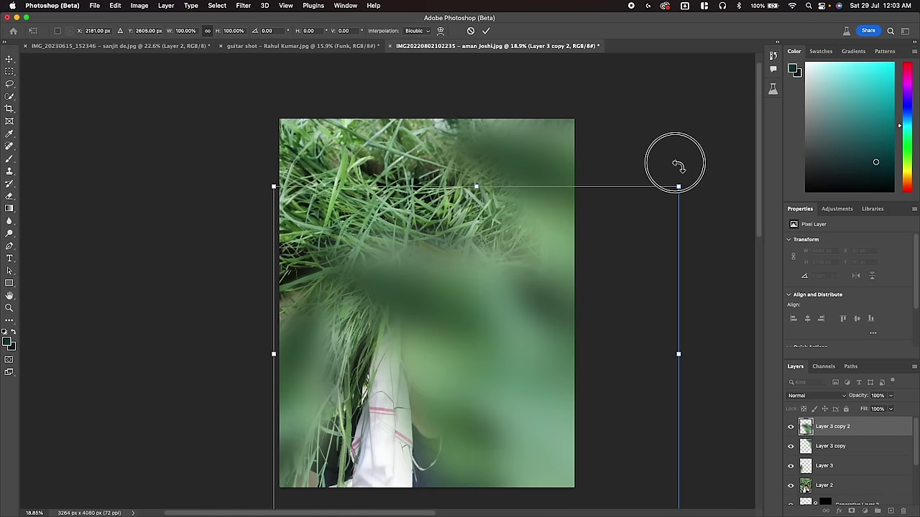
left_click_drag(436, 273, 495, 487)
key("Return")
Add a third rotated, shrunken blurred copy at the top-left corner.
key("ctrl+alt+t")
mouse_move(534, 369)
left_mouse_down()
mouse_move(309, 148)
mouse_move(457, 175)
mouse_move(481, 212)
left_mouse_up()
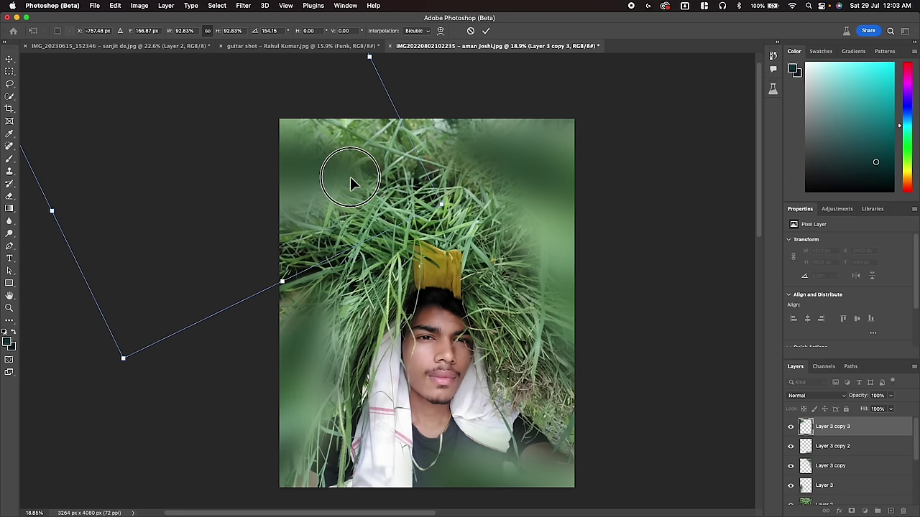
left_click_drag(350, 177, 366, 167)
key("Return")
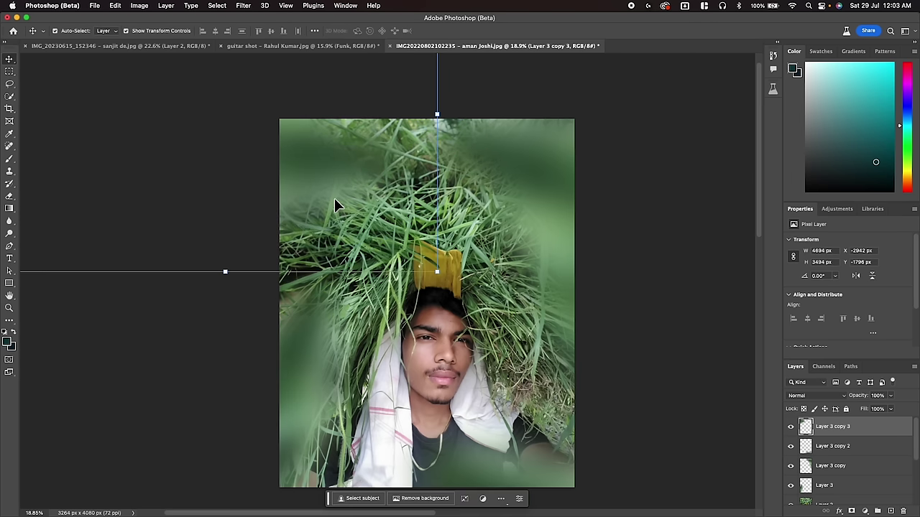
left_click(642, 270)
Stamp all visible layers into a new top Layer 4.
scroll(642, 271, "down", 2)
scroll(536, 323, "up", 2)
scroll(535, 324, "down", 1)
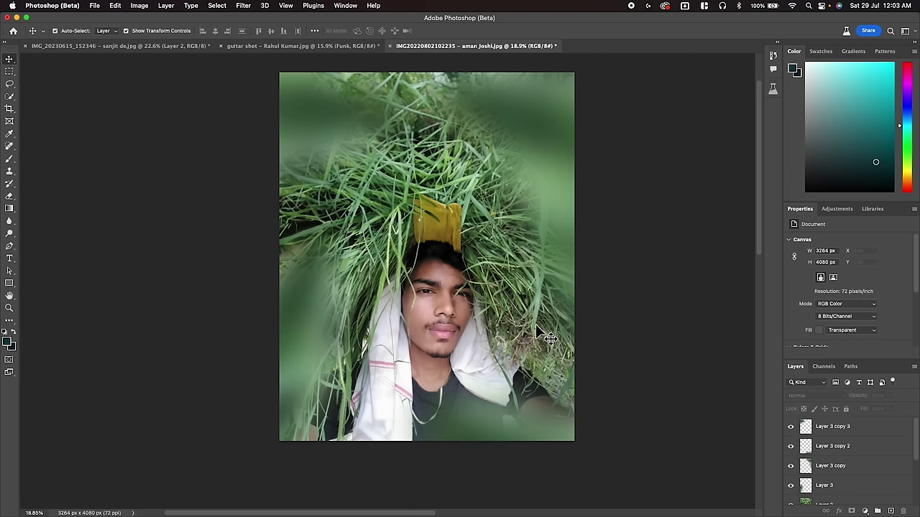
left_click(846, 430)
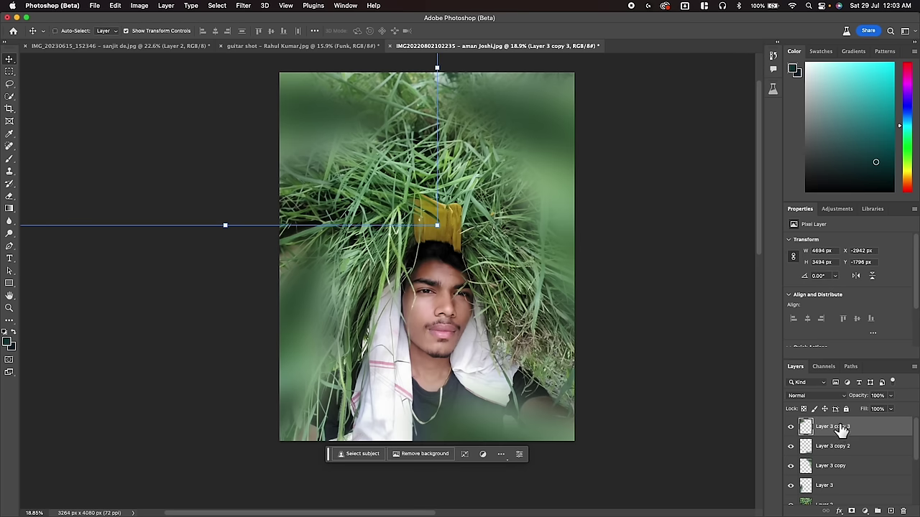
key("super+alt+shift+e")
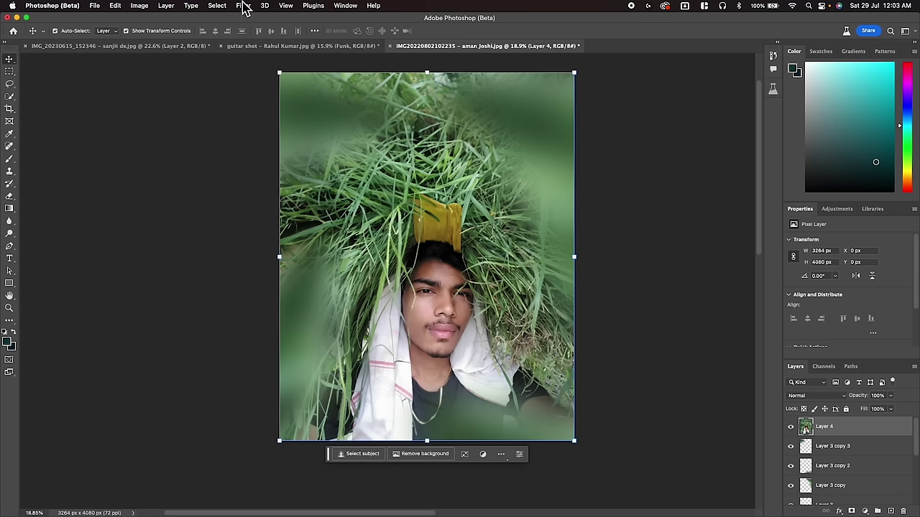
left_click(244, 6)
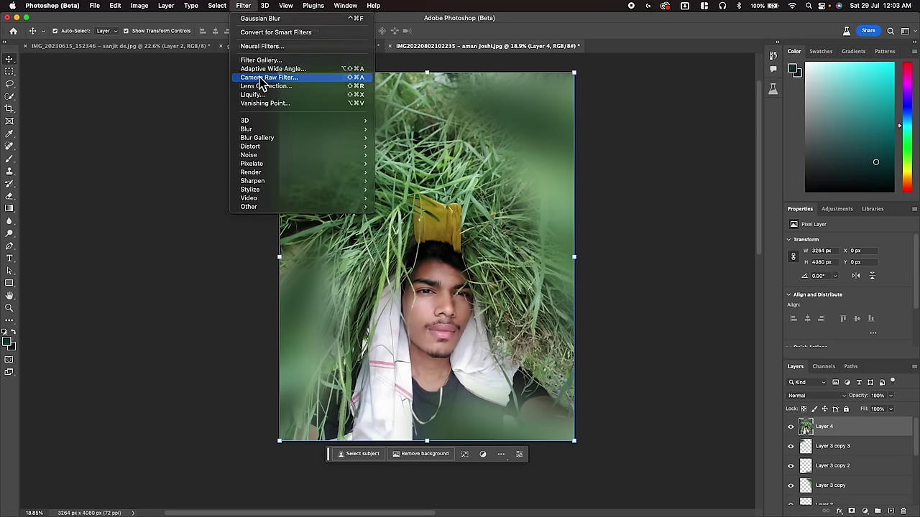
In Camera Raw's Color Mixer, desaturate yellows and greens and darken green luminance.
left_click(263, 78)
left_click(808, 453)
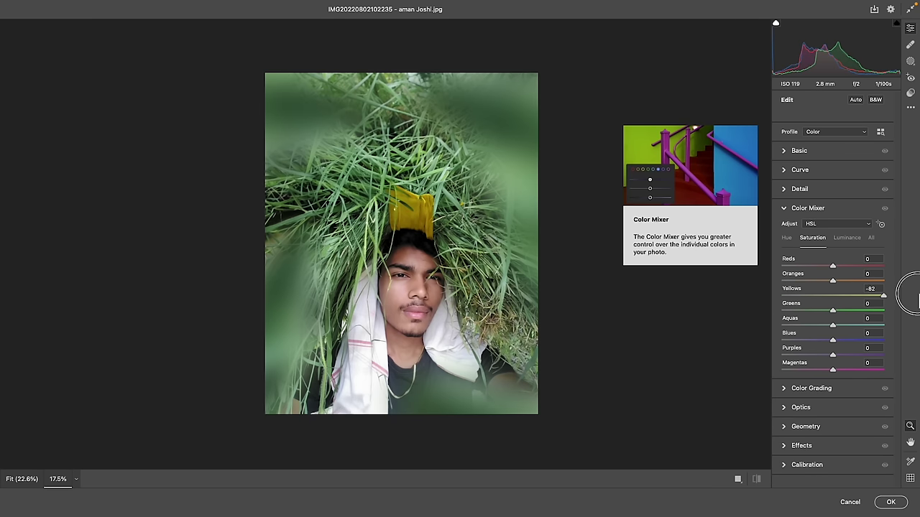
left_click(817, 295)
mouse_move(837, 312)
left_mouse_down()
mouse_move(820, 313)
mouse_move(827, 317)
left_mouse_up()
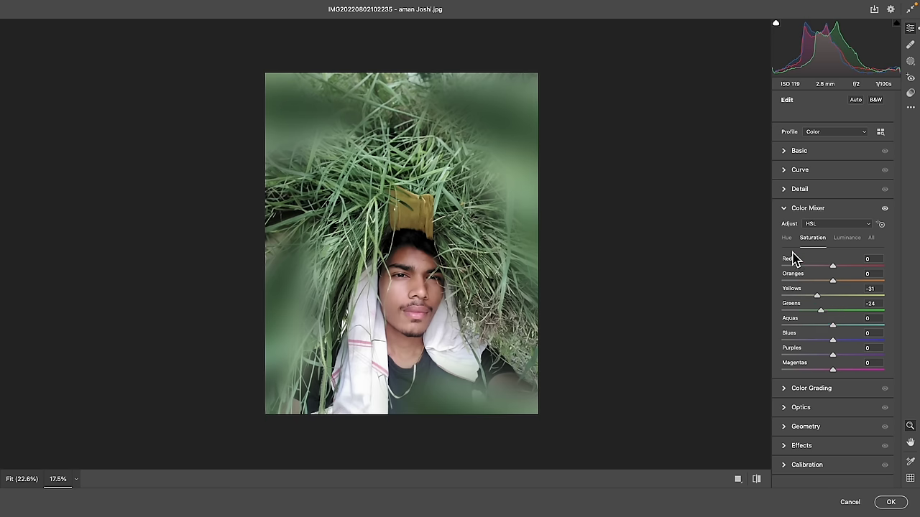
left_click(846, 239)
left_click_drag(833, 316, 817, 312)
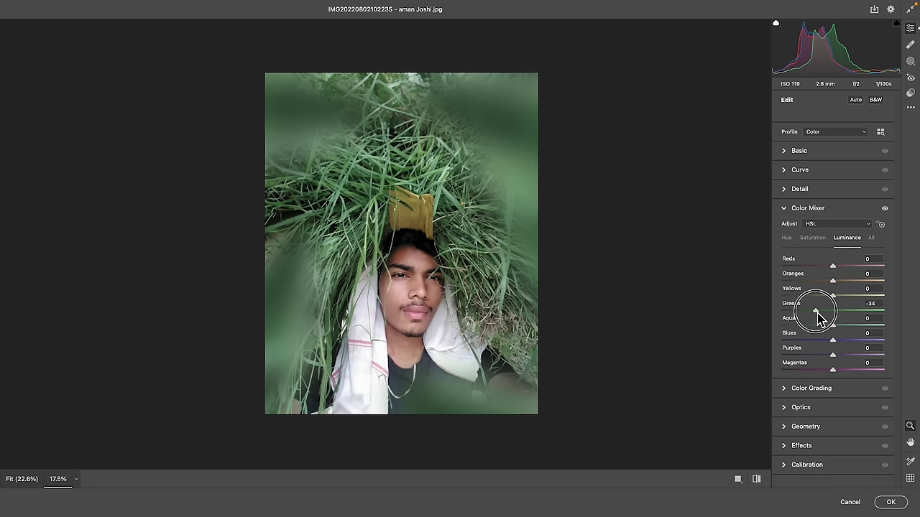
In Calibration, reduce blue primary saturation and shift the green and blue primary hues.
left_click(825, 469)
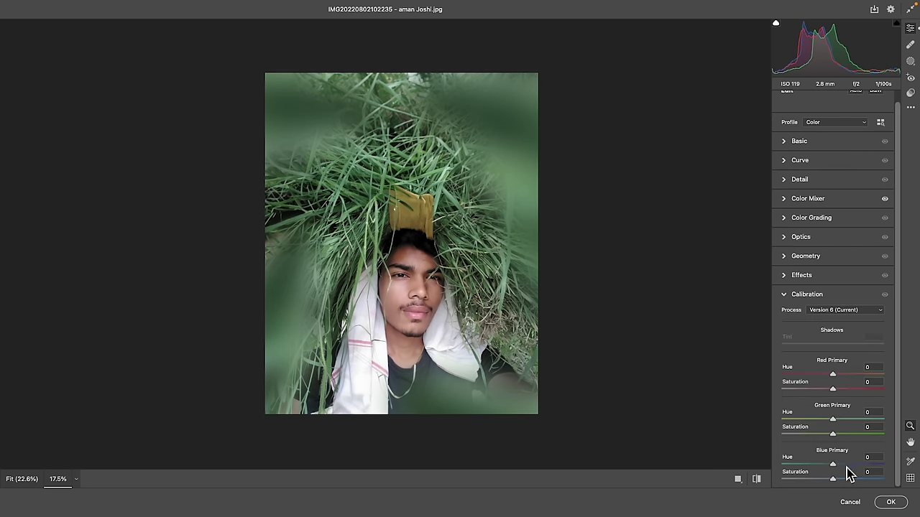
mouse_move(855, 480)
left_mouse_down()
mouse_move(872, 482)
mouse_move(777, 483)
mouse_move(828, 485)
mouse_move(838, 452)
mouse_move(801, 455)
mouse_move(854, 465)
mouse_move(820, 463)
mouse_move(838, 477)
left_mouse_up()
mouse_move(833, 420)
left_mouse_down()
mouse_move(813, 424)
mouse_move(862, 426)
mouse_move(830, 427)
mouse_move(848, 427)
left_mouse_up()
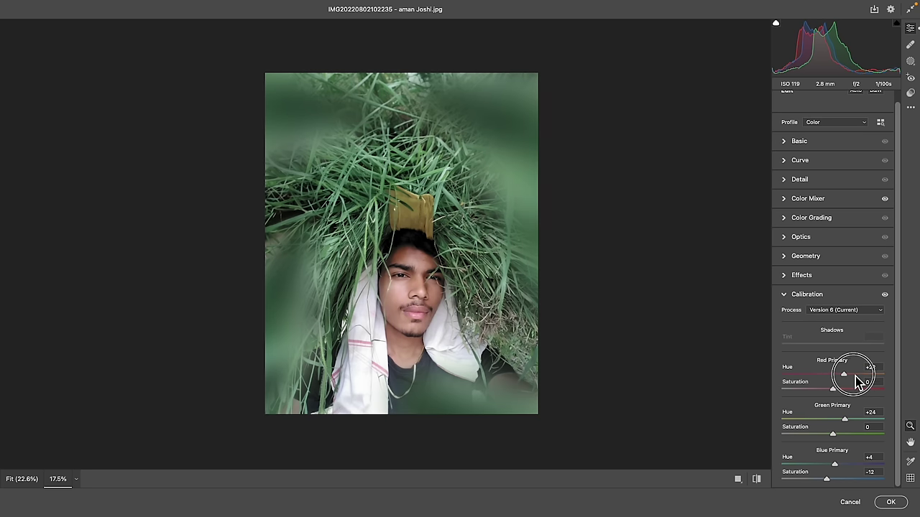
Lower Highlights to -43, boost Vibrance to +28 and add Texture.
left_click(801, 140)
mouse_move(835, 259)
left_mouse_down()
mouse_move(813, 258)
mouse_move(834, 237)
left_mouse_up()
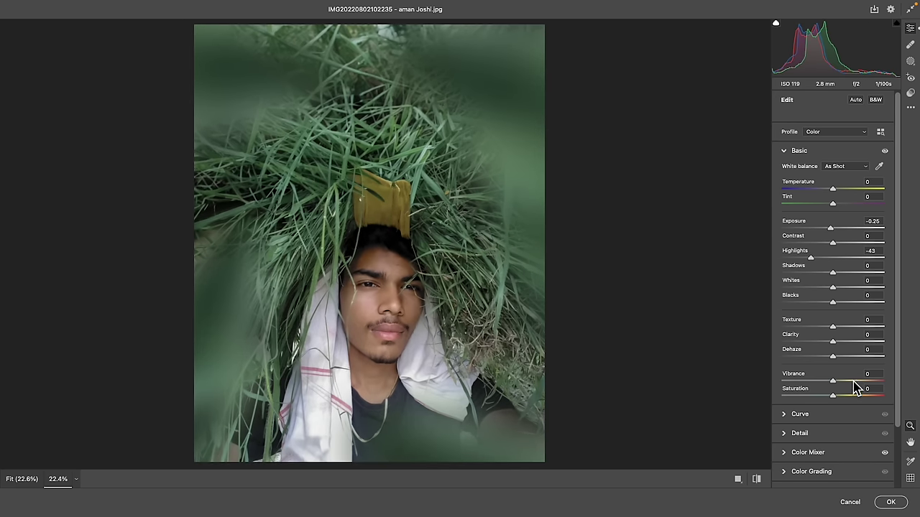
left_click(847, 381)
mouse_move(832, 327)
left_mouse_down()
mouse_move(855, 327)
mouse_move(841, 345)
left_mouse_up()
Add a -74 vignette with its Midpoint pulled to 0.
scroll(819, 460, "down", 3)
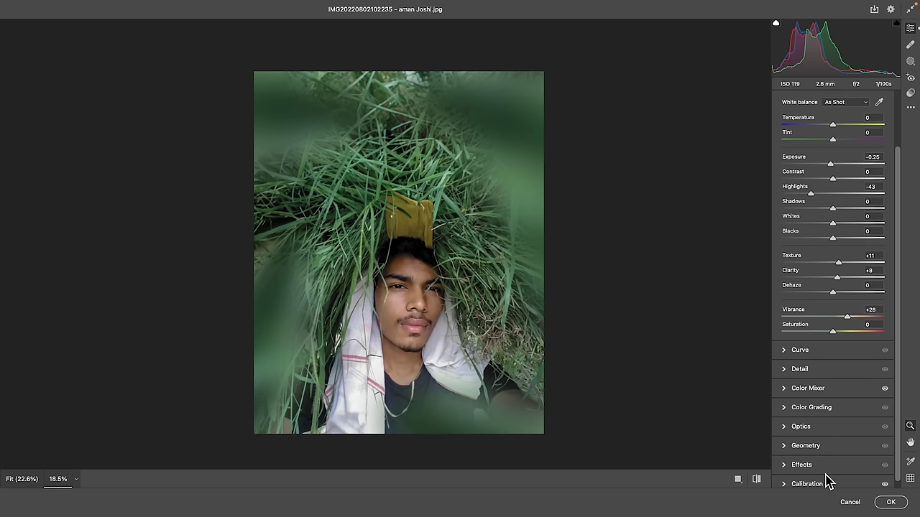
left_click(800, 426)
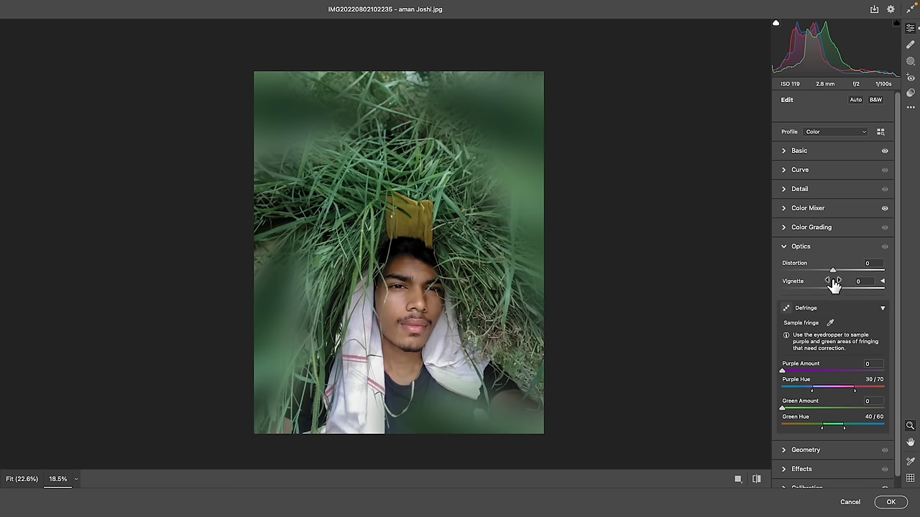
left_click_drag(833, 289, 820, 293)
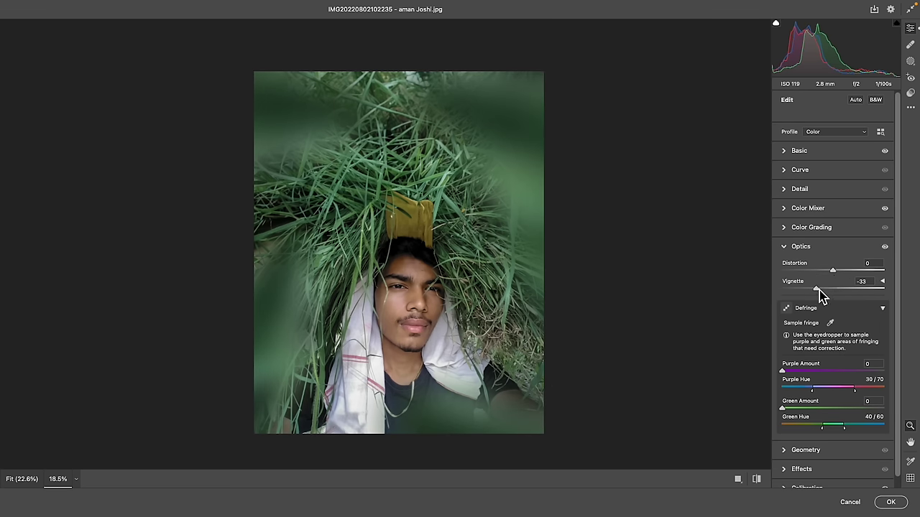
left_click(884, 281)
mouse_move(836, 304)
left_mouse_down()
mouse_move(782, 303)
mouse_move(782, 291)
mouse_move(802, 297)
left_mouse_up()
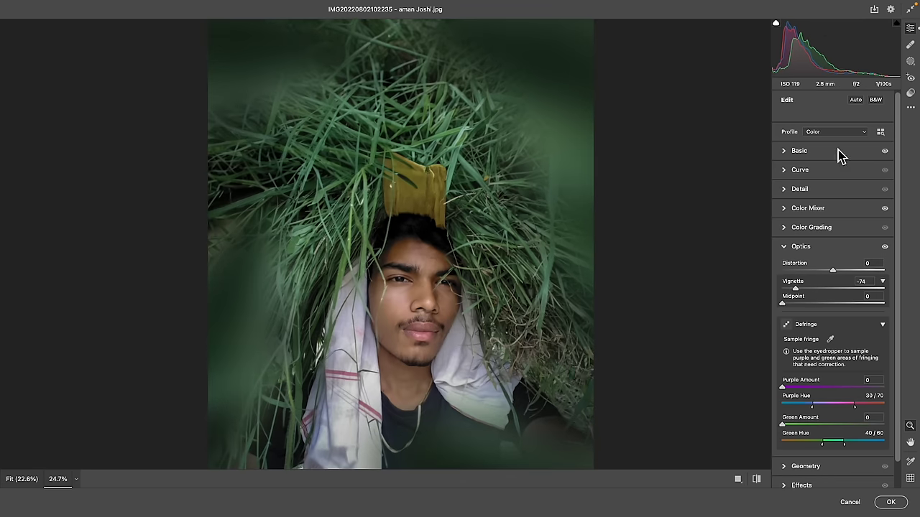
Draw a radial gradient mask over the face with Feather 100 and Exposure +0.50.
left_click(911, 62)
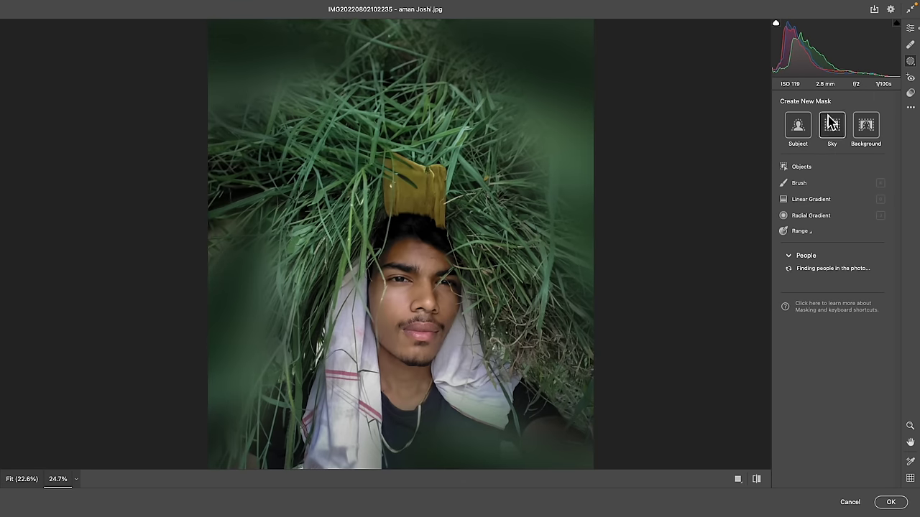
left_click(810, 217)
left_click_drag(437, 276, 554, 377)
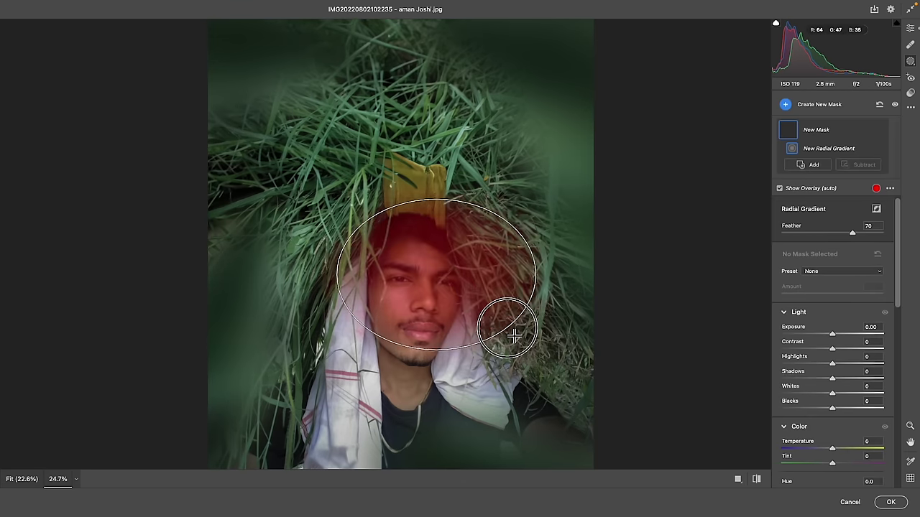
left_click_drag(445, 284, 431, 293)
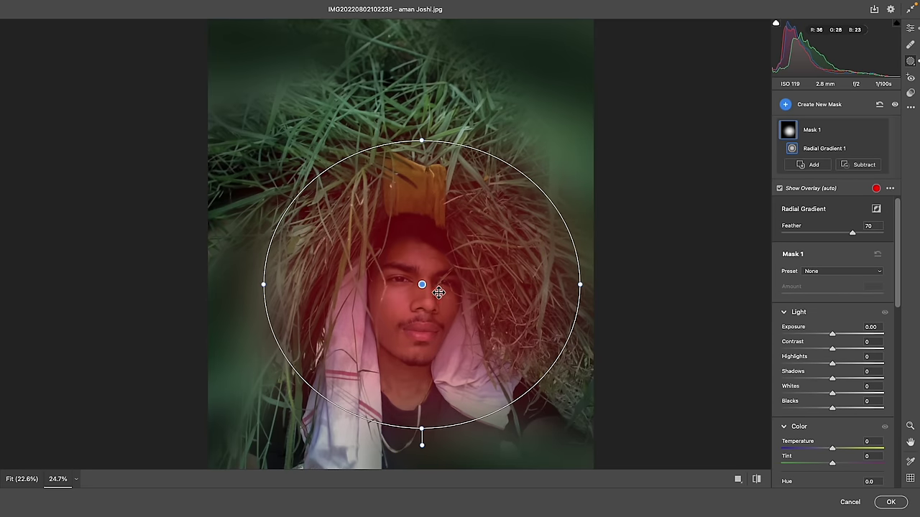
left_click_drag(818, 232, 883, 233)
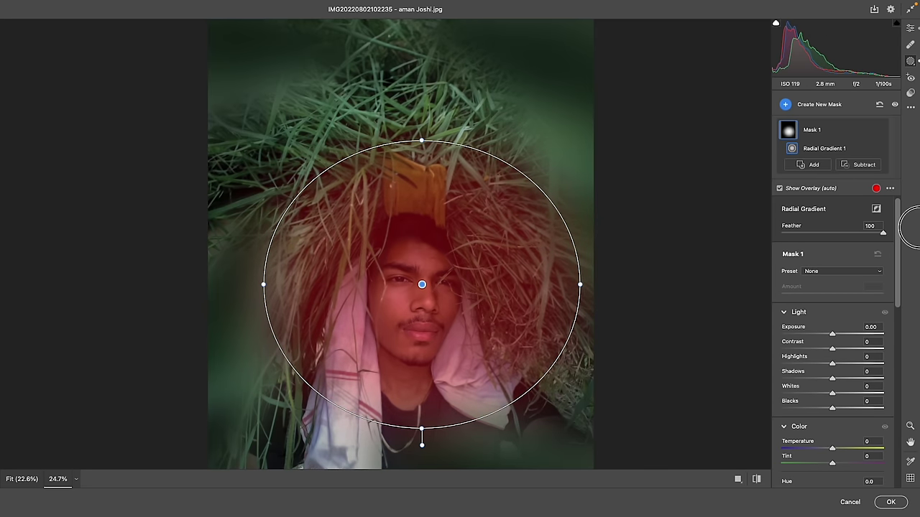
left_click_drag(833, 336, 839, 336)
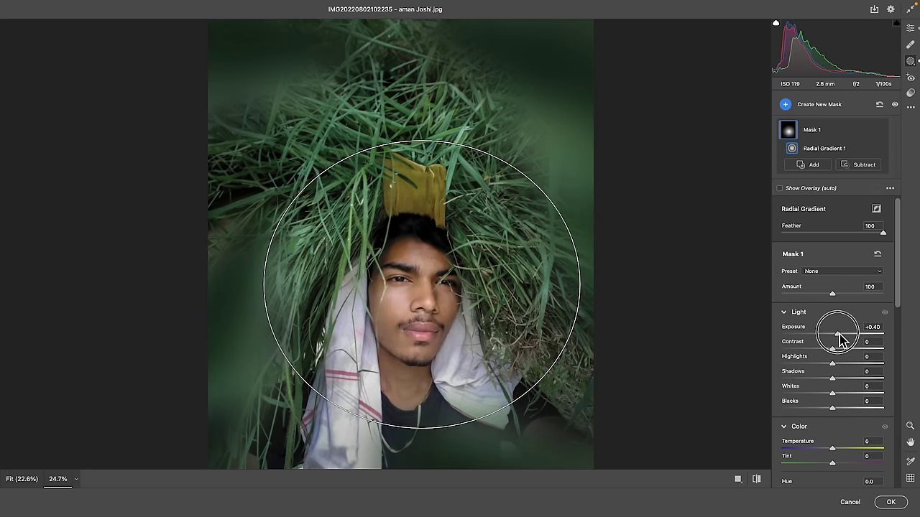
Add a linear gradient mask across the top of the photo.
left_click(830, 115)
left_click(739, 180)
left_click_drag(649, 92, 517, 246)
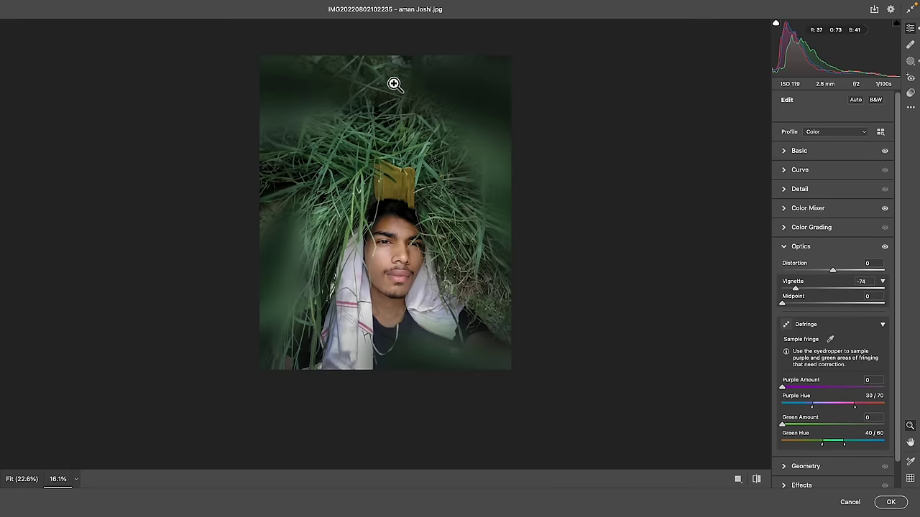
left_click(394, 84)
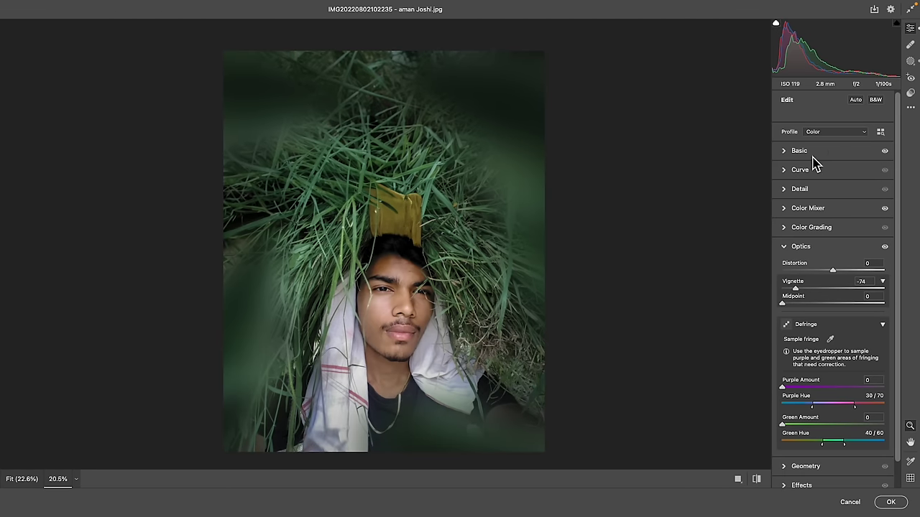
Set Contrast to +15 and lift the tone curve's black point for faded shadows.
left_click(809, 152)
left_click(841, 244)
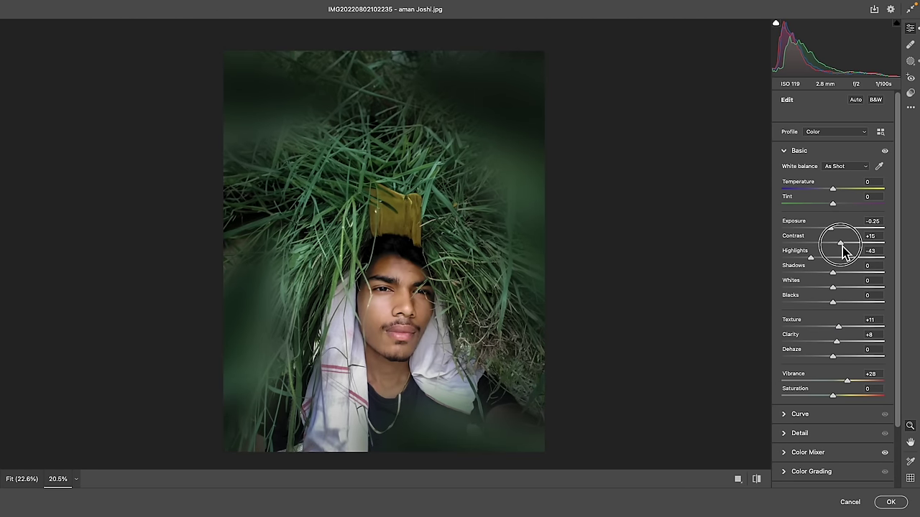
left_click(800, 414)
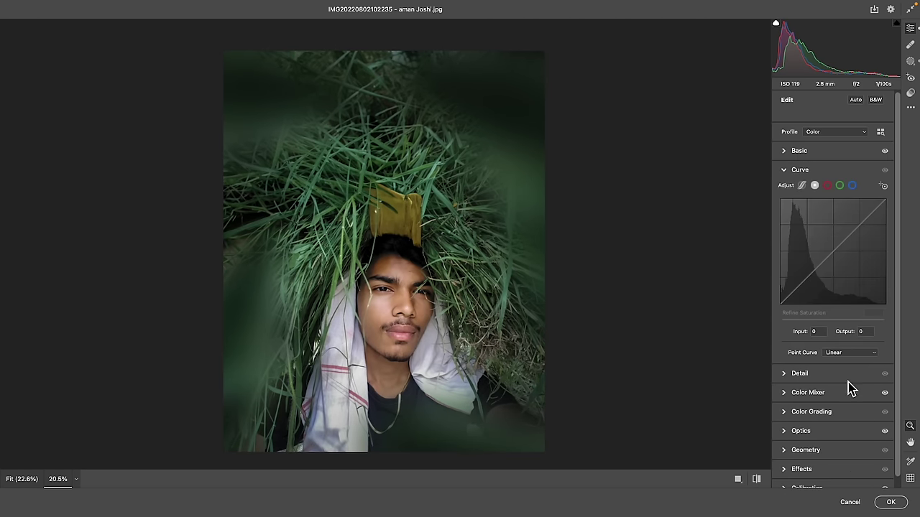
left_click(809, 276)
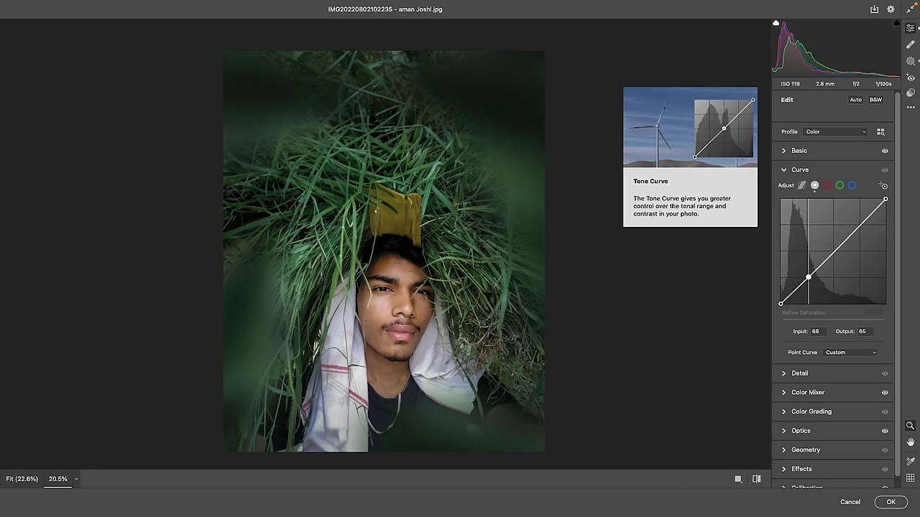
left_click(833, 251)
left_click(863, 224)
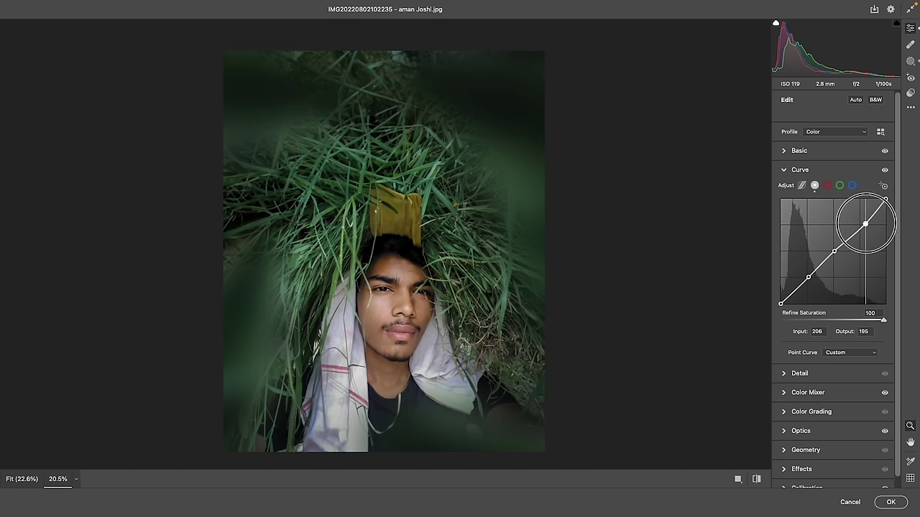
left_click_drag(781, 304, 780, 293)
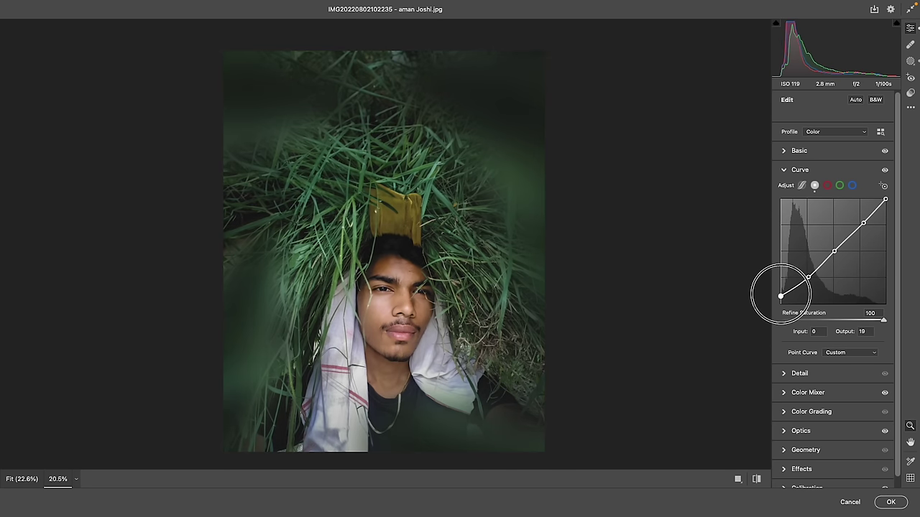
Sharpen the image to 61 and compare the edit against the original.
left_click(799, 373)
left_click(823, 213)
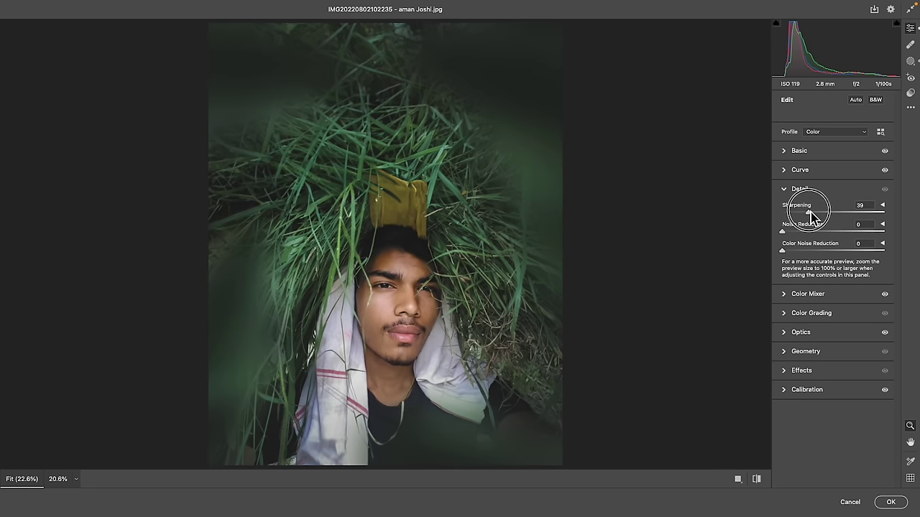
scroll(468, 199, "down", 1)
scroll(472, 78, "down", 1)
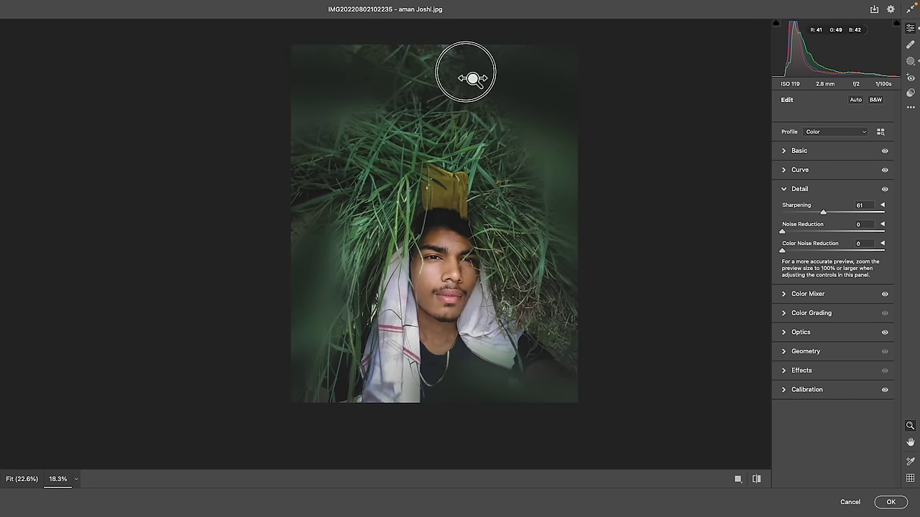
left_click(756, 480)
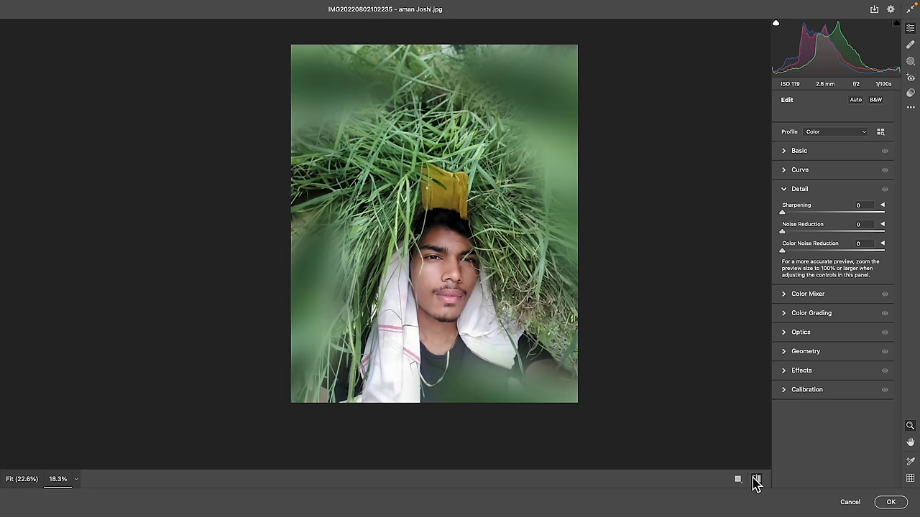
left_click(756, 480)
scroll(539, 318, "up", 2)
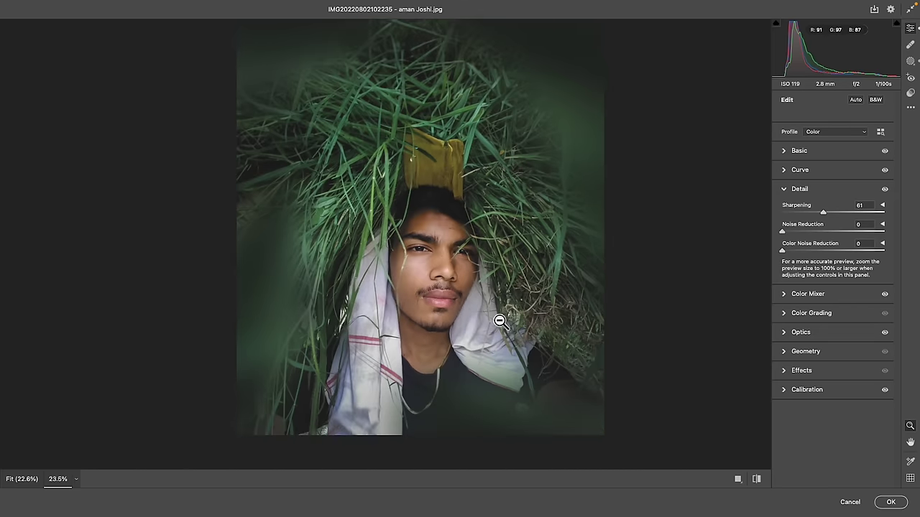
Set Texture to +50 and Clarity to +22 in the Basic panel.
left_click(808, 294)
left_click(805, 152)
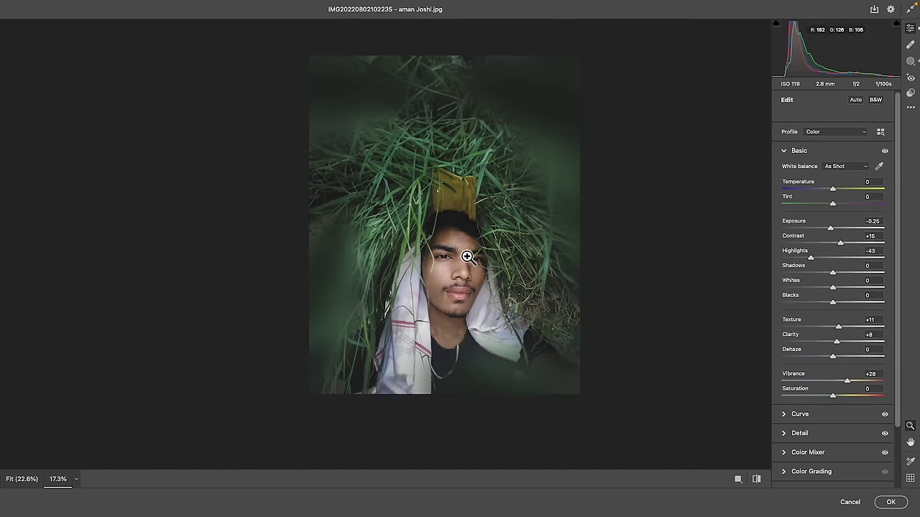
scroll(468, 254, "up", 5)
left_click_drag(858, 330, 862, 332)
left_click(847, 344)
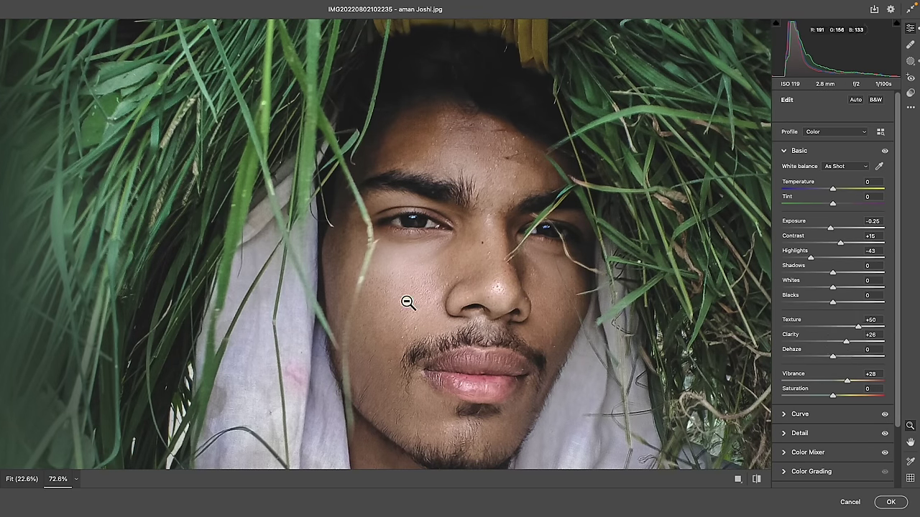
scroll(407, 302, "down", 5)
left_click_drag(851, 348, 845, 349)
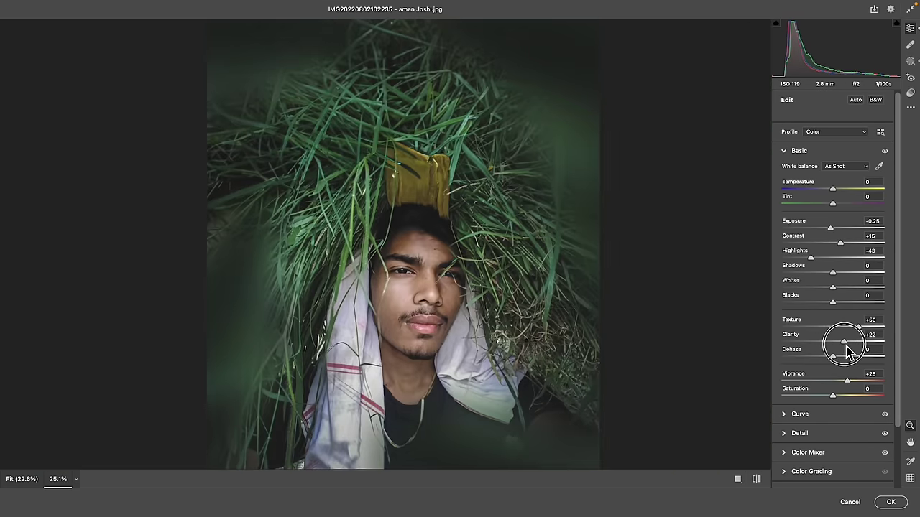
Zoom out to the whole photo and apply the Camera Raw grade.
scroll(517, 330, "up", 5)
mouse_move(517, 330)
left_mouse_down()
mouse_move(460, 328)
mouse_move(431, 353)
mouse_move(396, 354)
left_mouse_up()
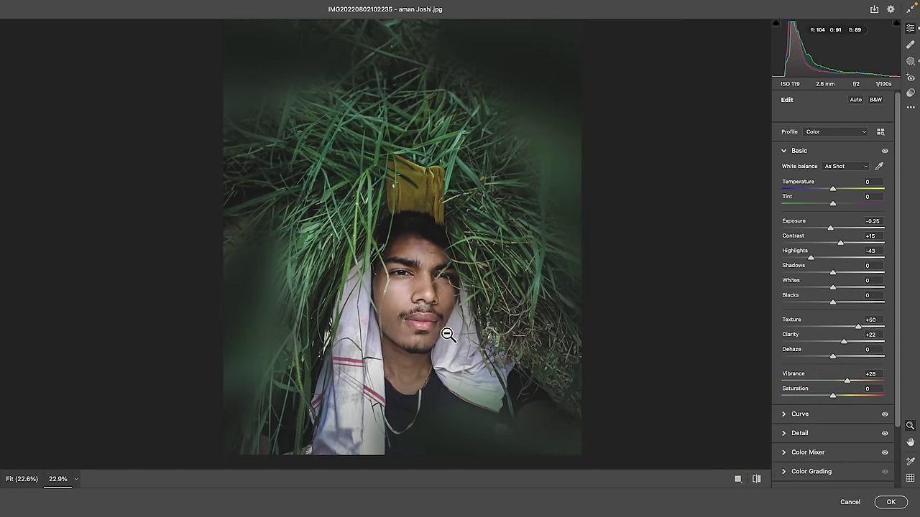
left_click_drag(406, 305, 405, 317)
key("Return")
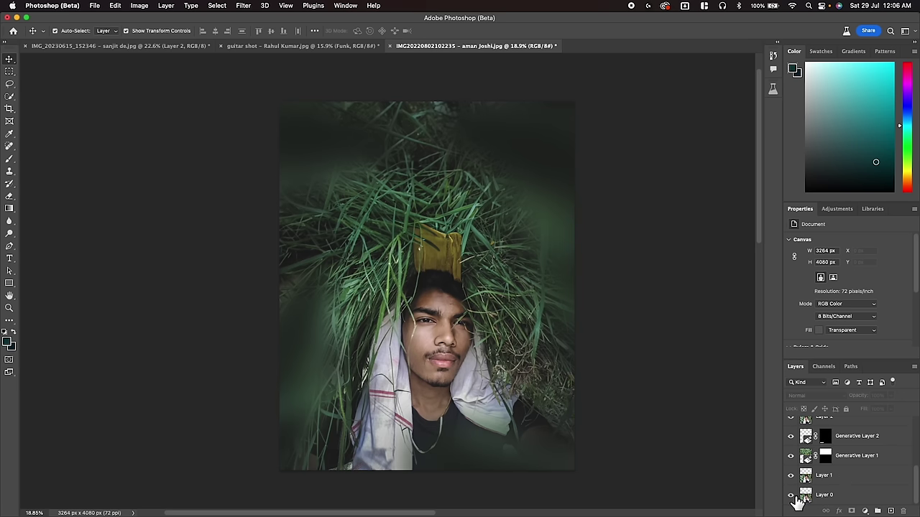
Solo Layer 0 to compare with the graded composite, then show all layers again.
left_click(791, 496, "alt")
left_click(791, 497, "alt")
scroll(402, 359, "down", 2)
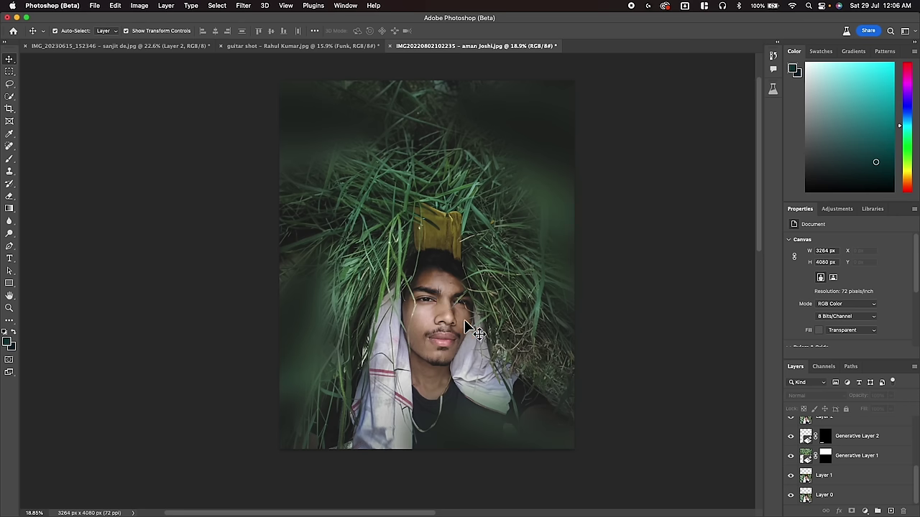
Extend the portrait's canvas downward with the Crop tool.
left_click(10, 112)
left_click_drag(438, 460, 438, 501)
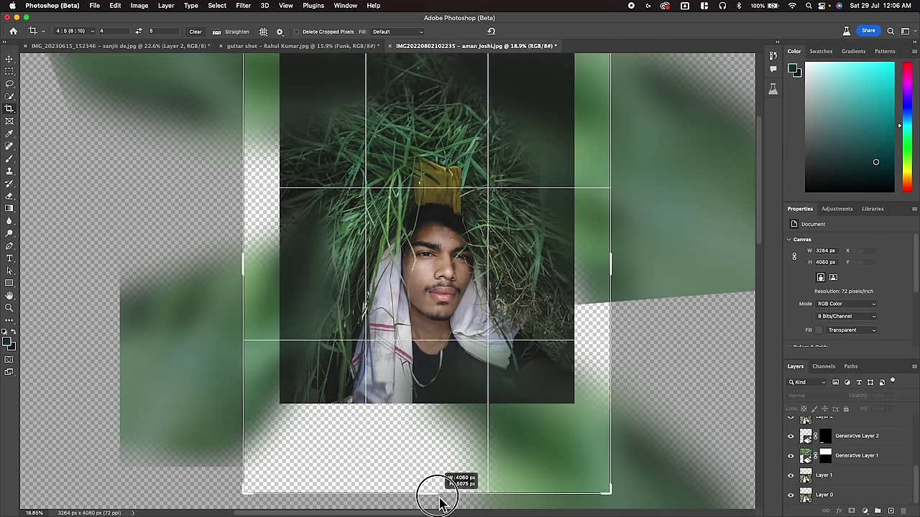
left_click_drag(437, 501, 440, 508)
left_click(406, 329)
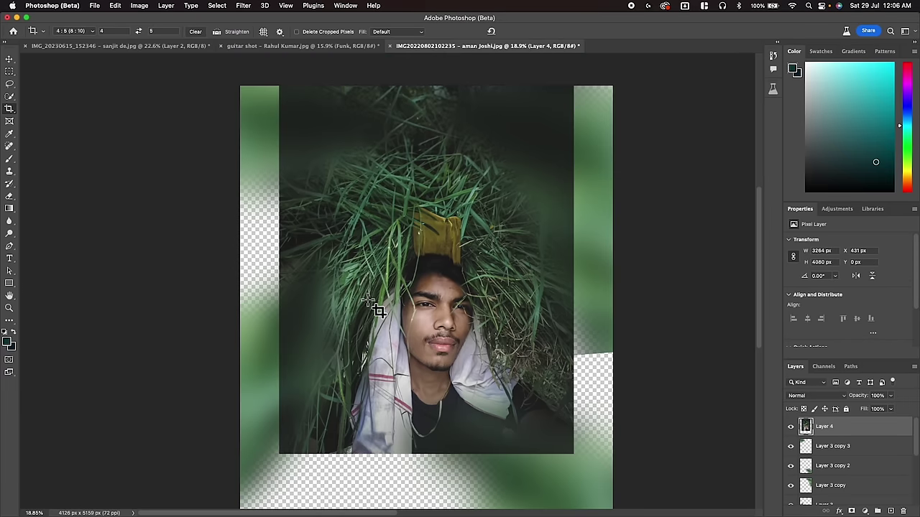
Marquee-select the empty left, right and bottom strips of the canvas.
left_click(9, 71)
left_click_drag(212, 66, 289, 413)
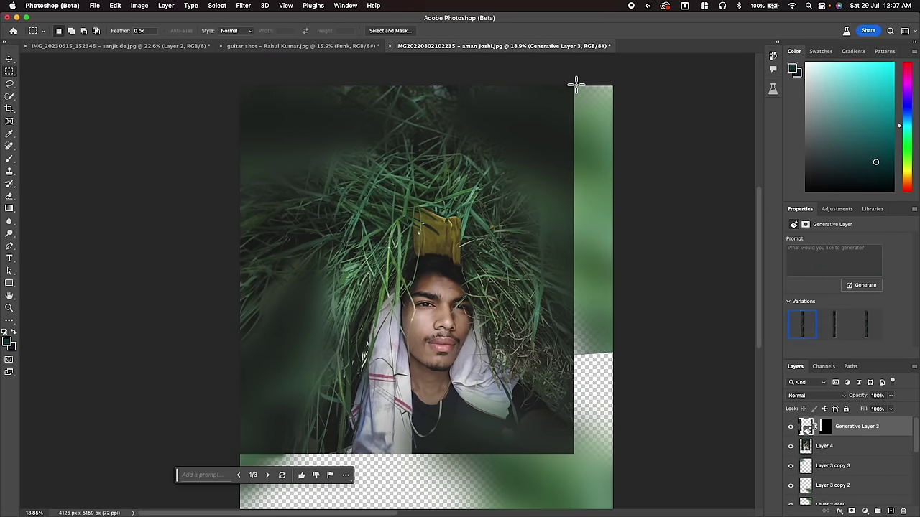
left_click_drag(573, 82, 616, 435)
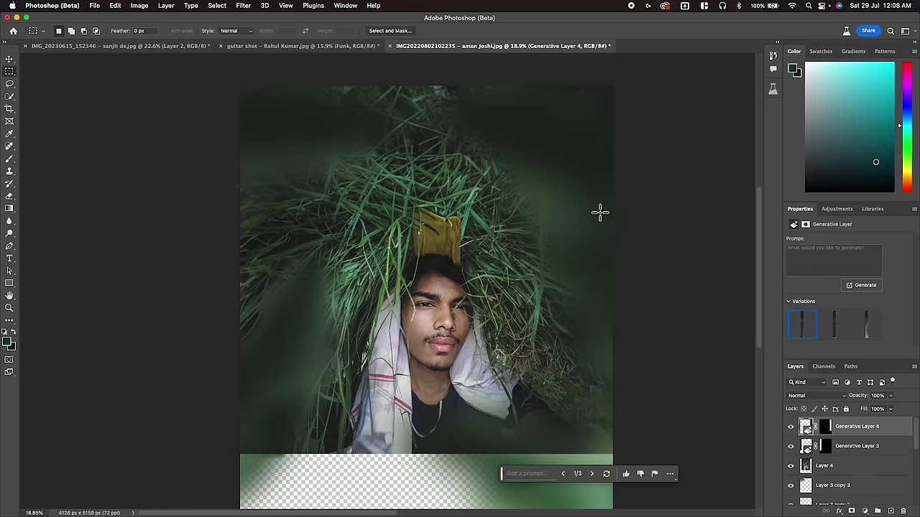
scroll(528, 241, "down", 5)
scroll(513, 256, "down", 5)
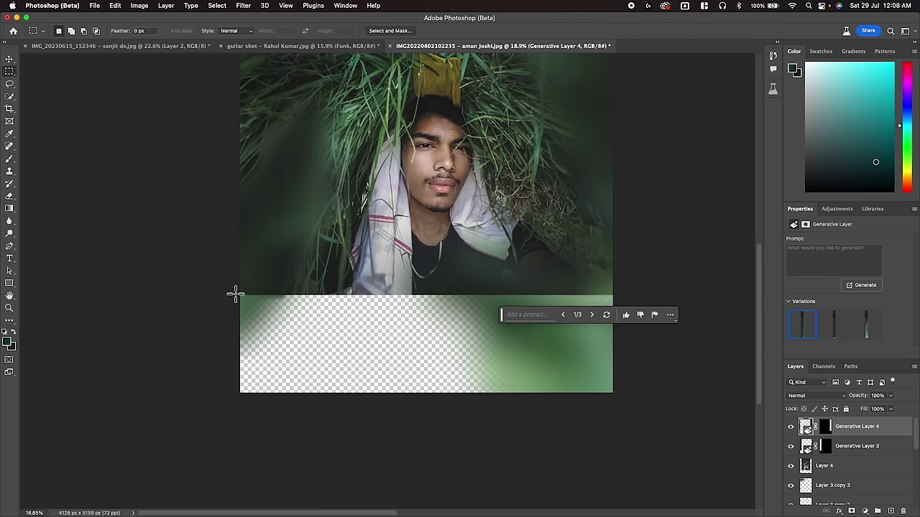
left_click_drag(236, 295, 647, 434)
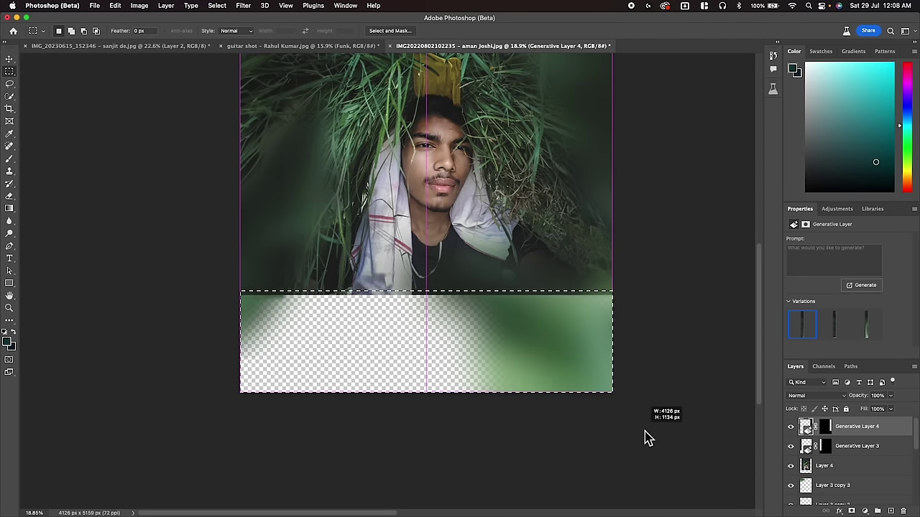
Generative Fill the bottom strip with foliage, cycle its three variations, and zoom out.
left_click(353, 407)
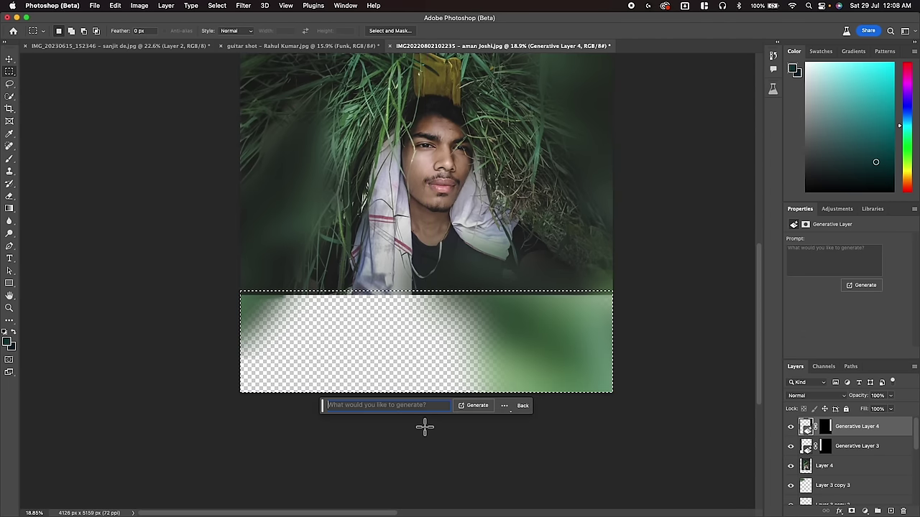
left_click(465, 407)
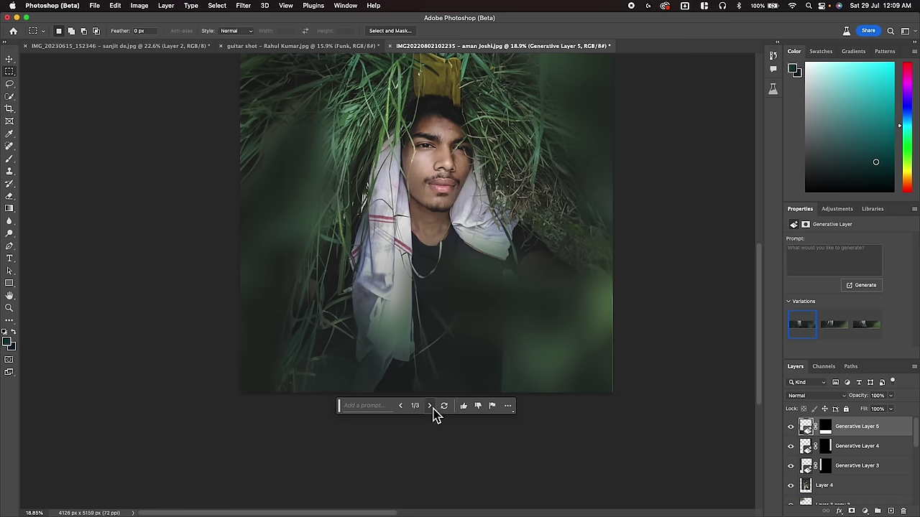
left_click(431, 407)
left_click(431, 407)
left_click(430, 407)
scroll(367, 359, "up", 3)
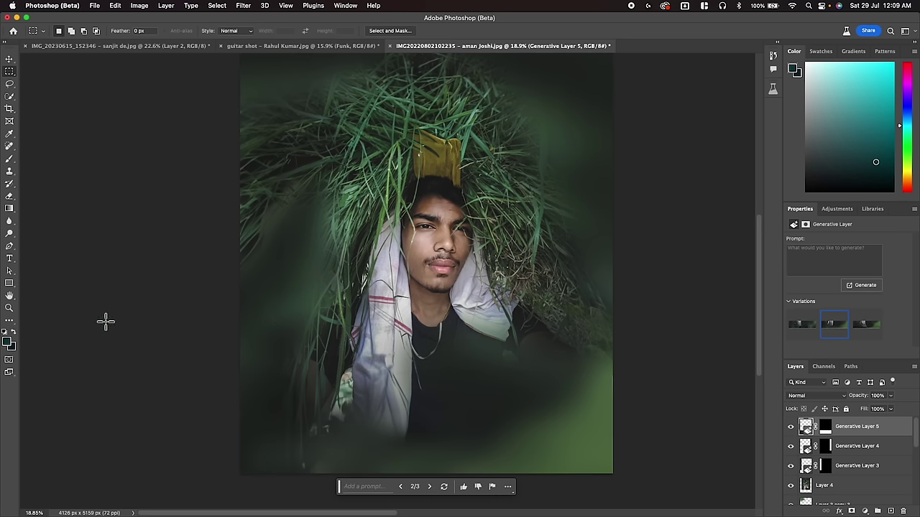
left_click(9, 308)
left_click_drag(307, 292, 411, 180)
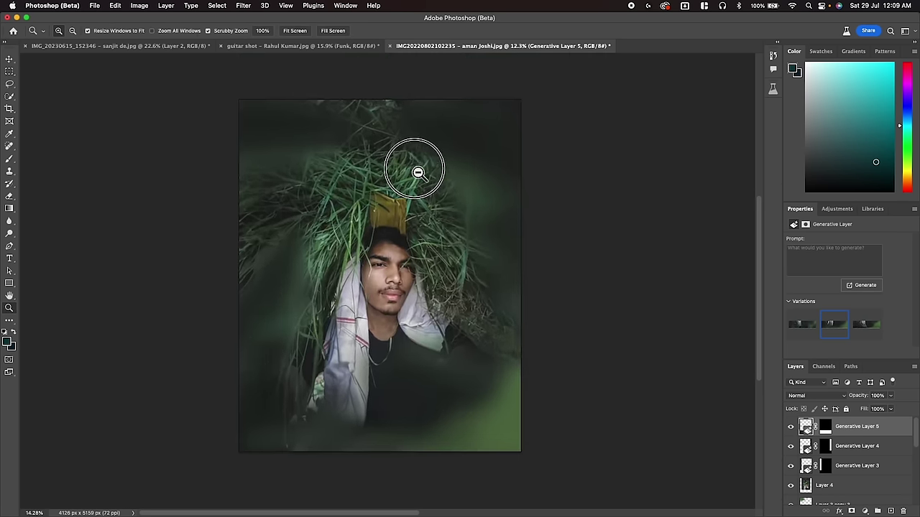
scroll(829, 467, "down", 5)
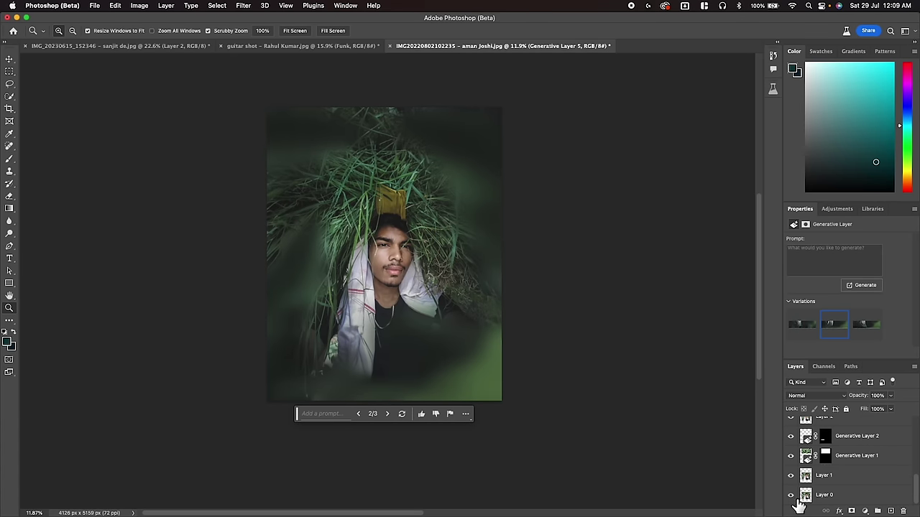
left_click(791, 497, "alt")
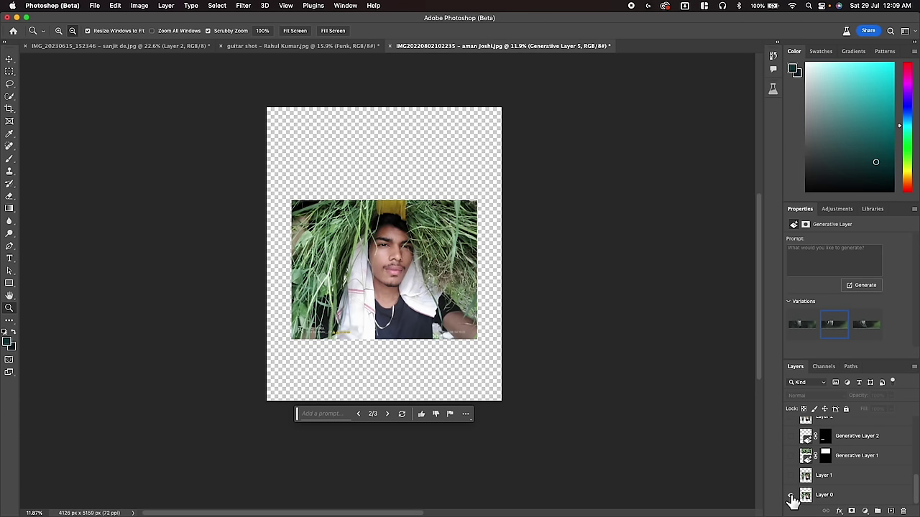
left_click(791, 497, "alt")
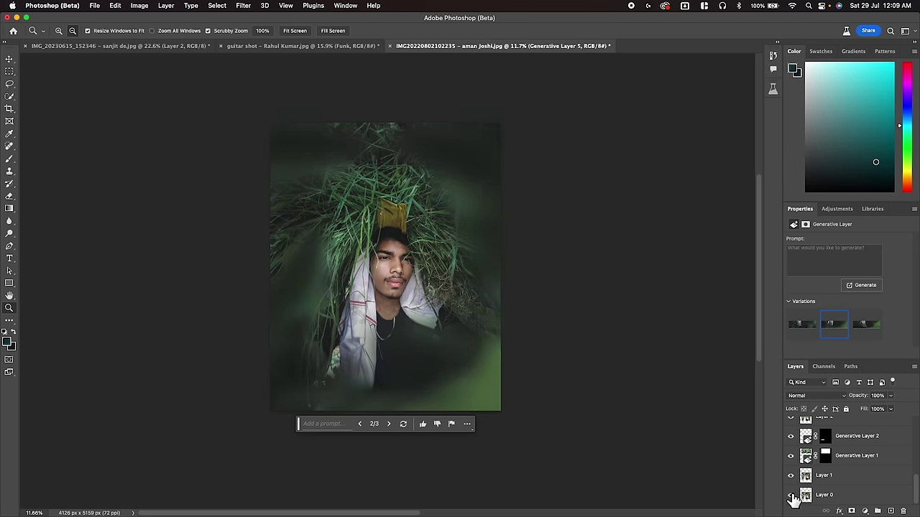
scroll(468, 365, "down", 3)
scroll(413, 251, "up", 5)
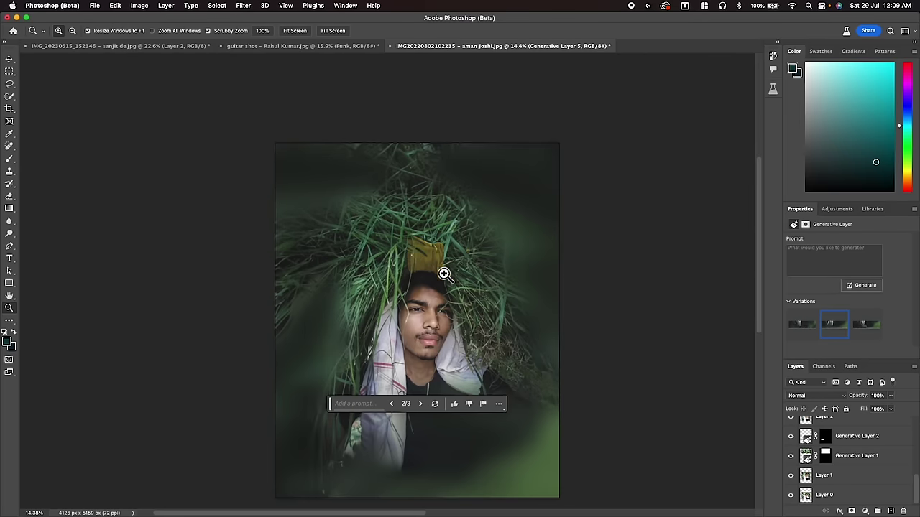
scroll(444, 273, "down", 5)
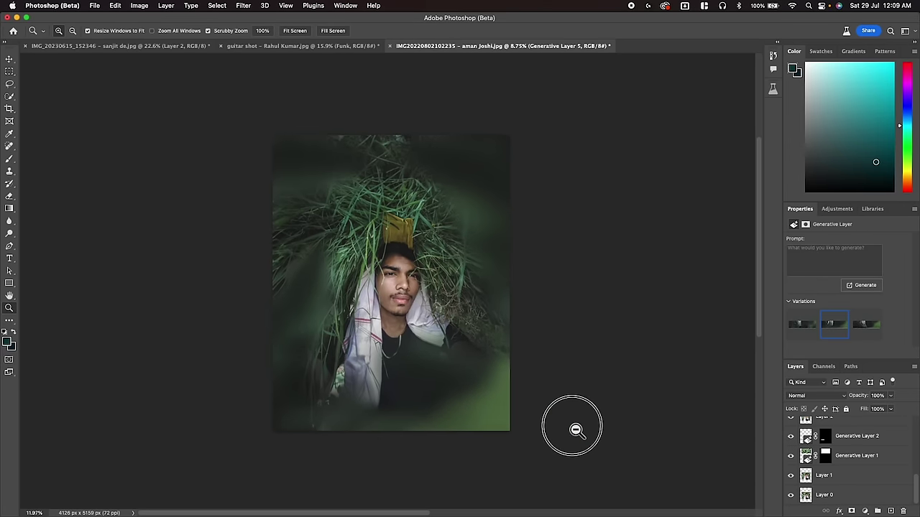
scroll(575, 429, "up", 2)
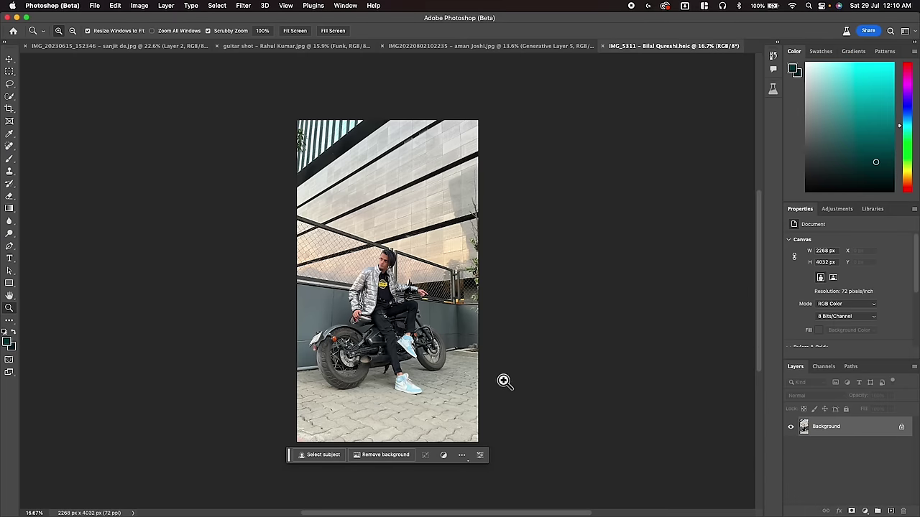
Duplicate the motorcycle photo's Background into Layer 1, zooming in and out to inspect it.
left_click_drag(496, 353, 483, 337)
left_click_drag(386, 331, 392, 362)
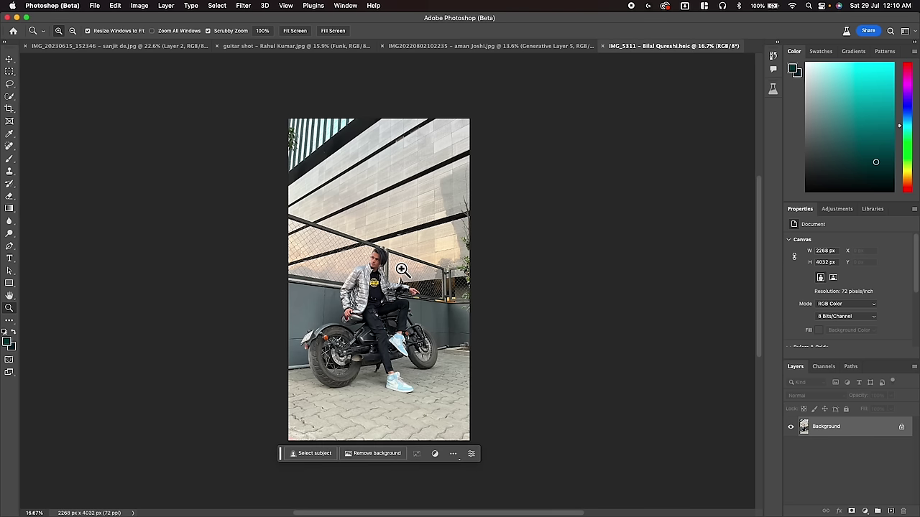
left_click_drag(402, 269, 362, 303)
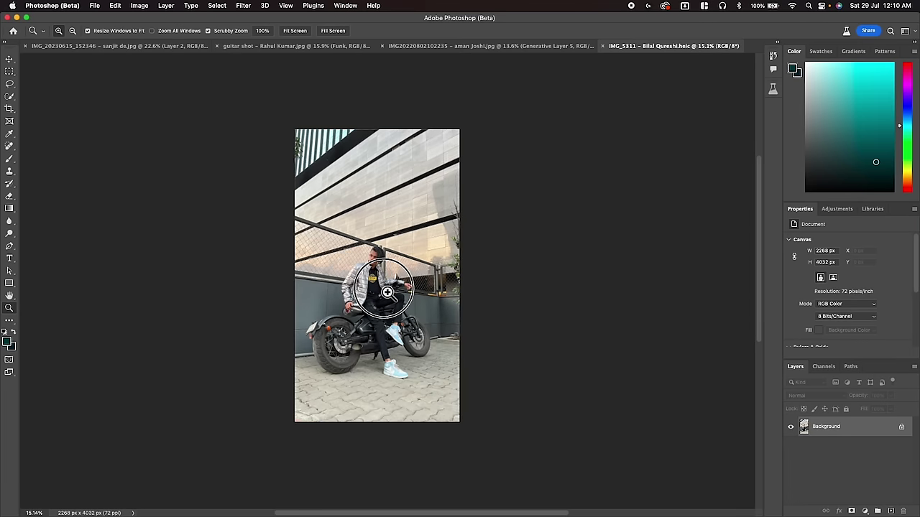
key("ctrl+j")
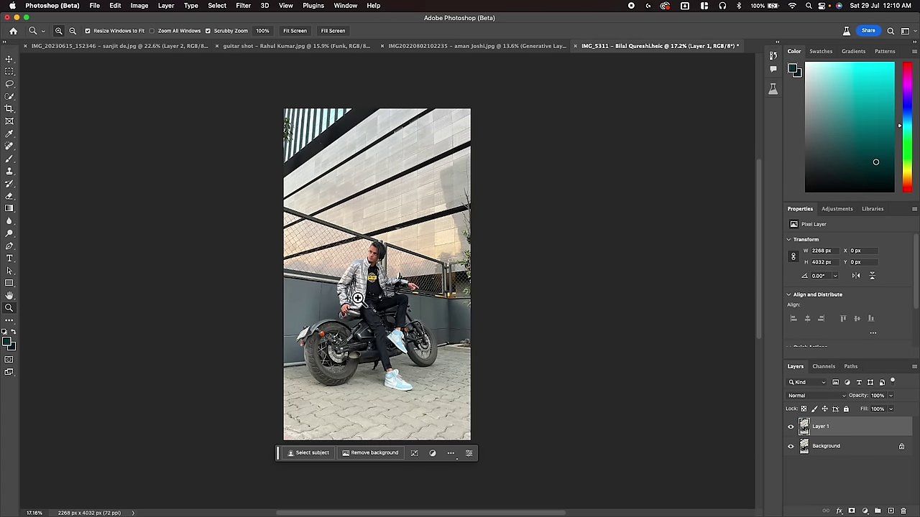
left_click(386, 176)
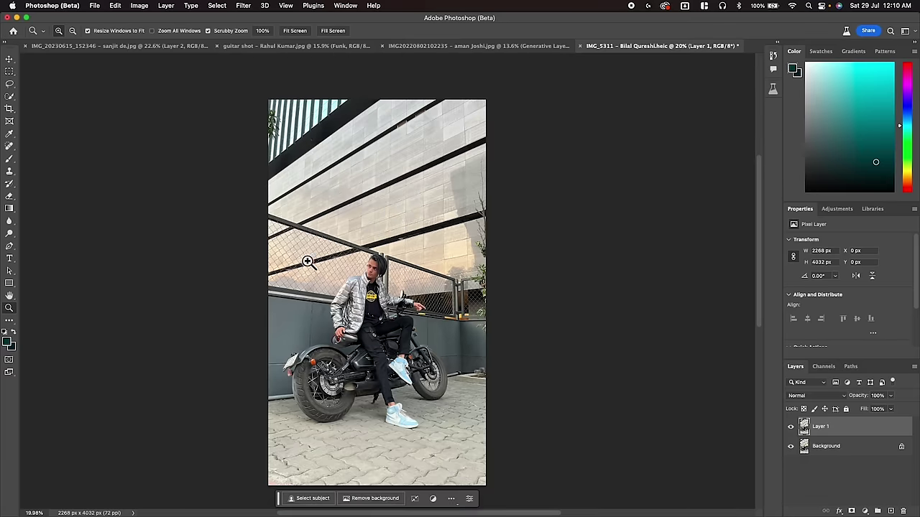
left_click(316, 279)
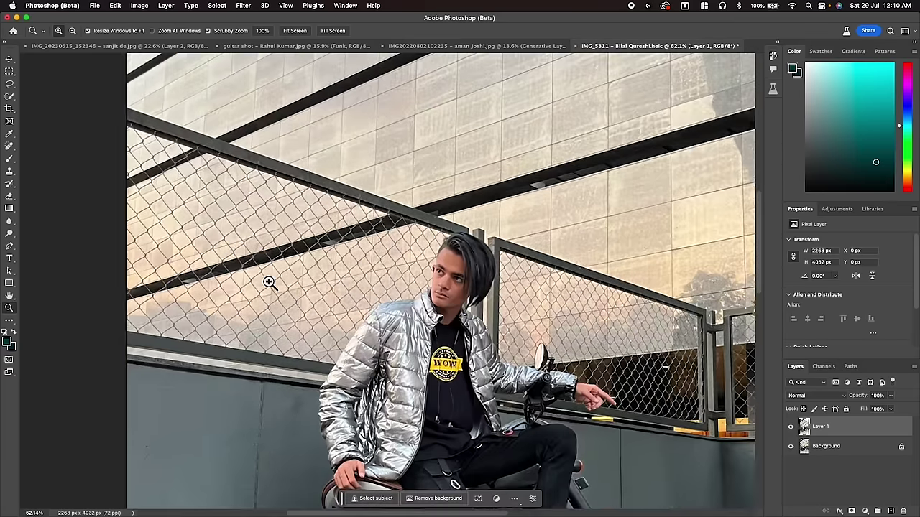
mouse_move(442, 284)
left_mouse_down()
mouse_move(396, 302)
mouse_move(327, 252)
left_mouse_up()
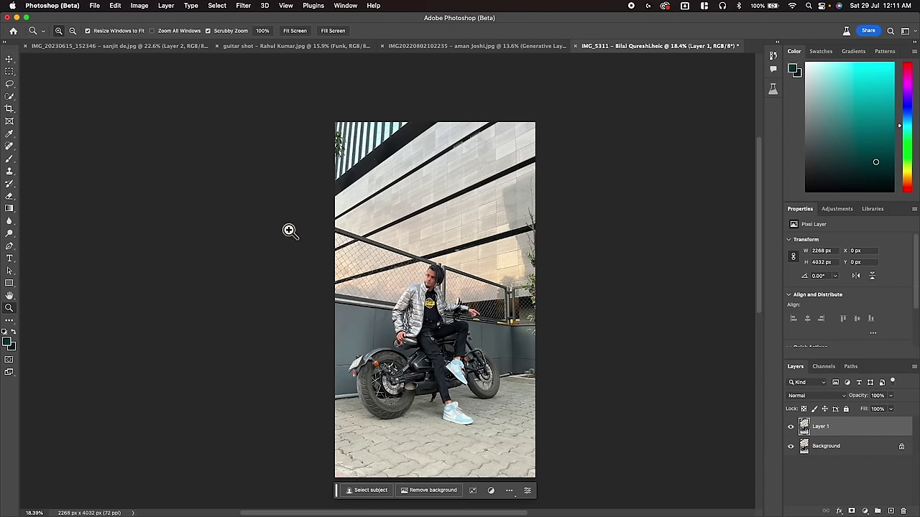
Lasso the area above the rider and generate a sky with the prompt 'sky'.
left_click(10, 84)
left_click_drag(318, 72, 323, 79)
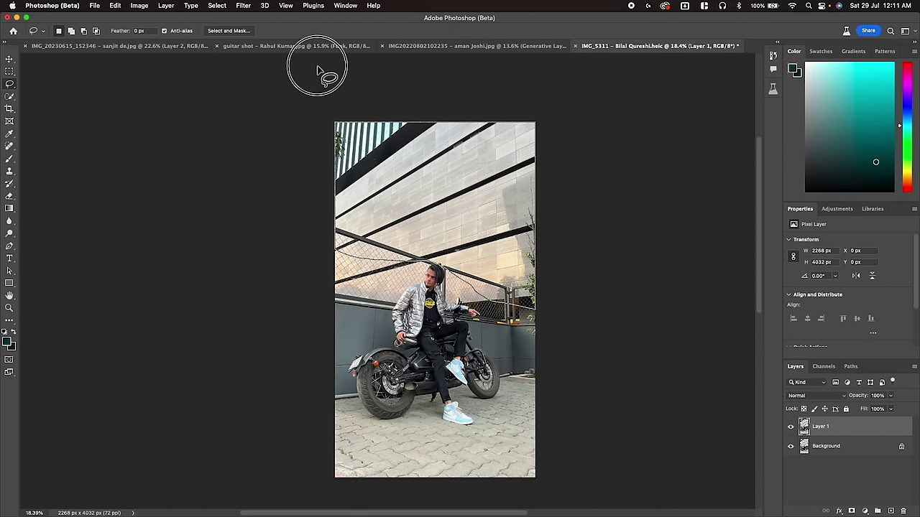
left_click(372, 325)
type("sky")
key("Return")
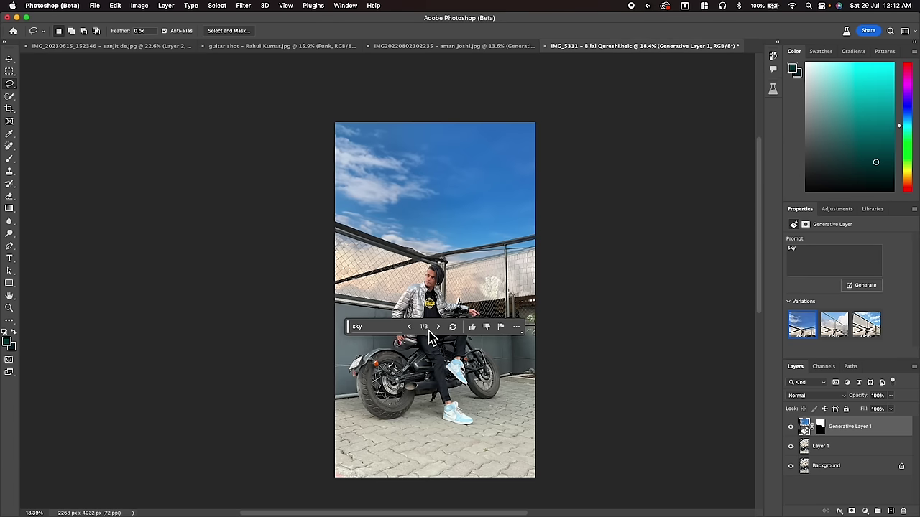
Browse the sky variations and zoom in to inspect the new sky around the rider.
left_click(439, 328)
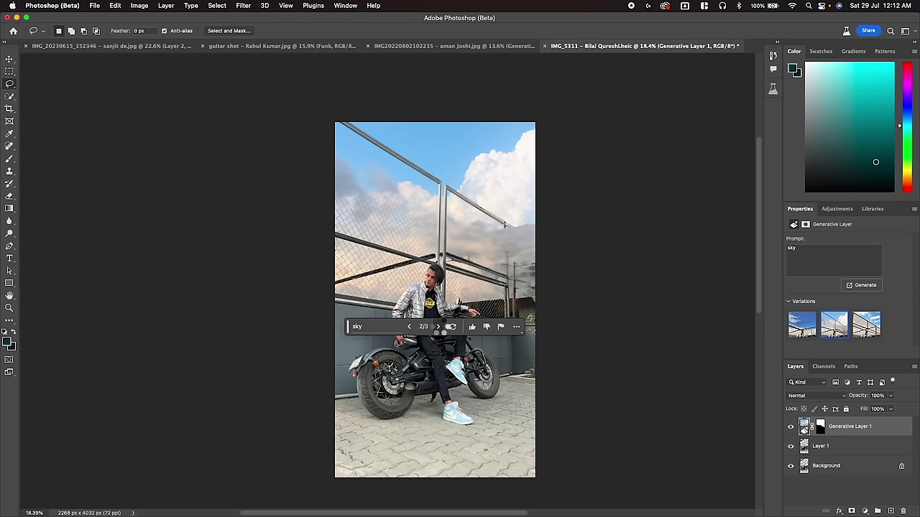
left_click(440, 328)
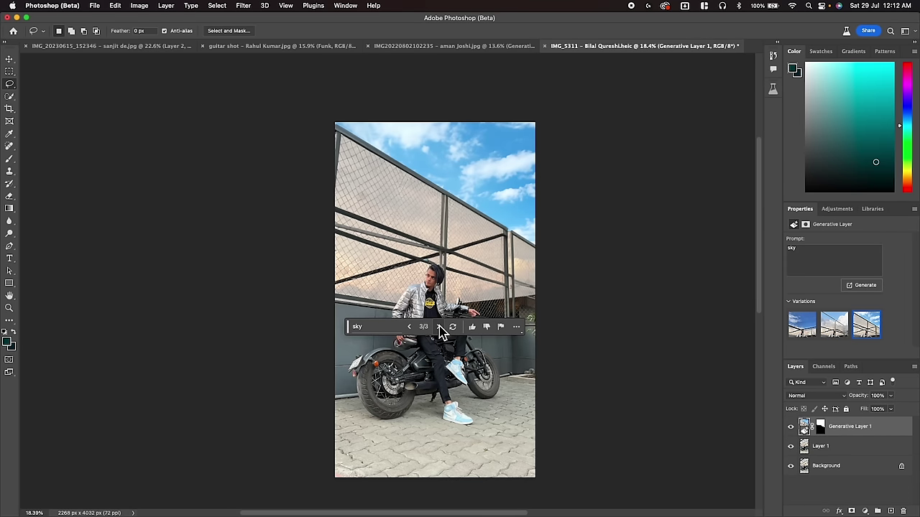
left_click(409, 328)
scroll(512, 207, "down", 2)
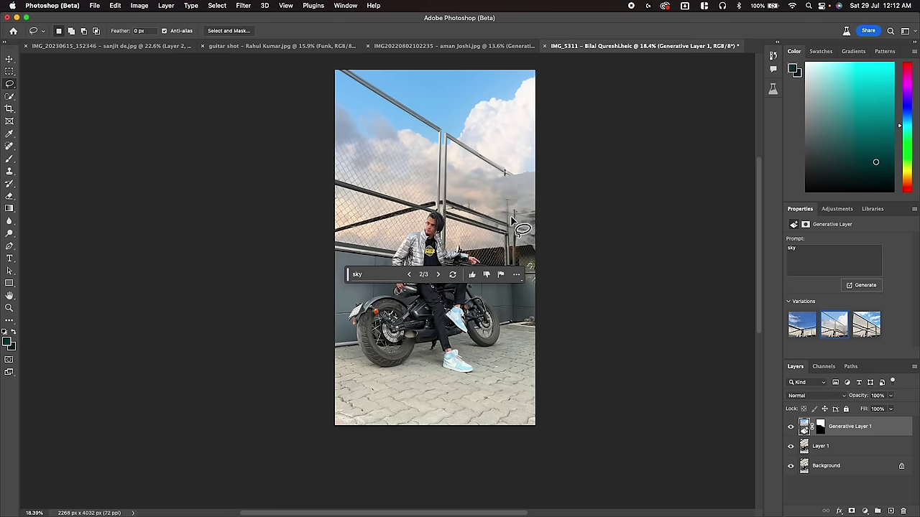
left_click(10, 308)
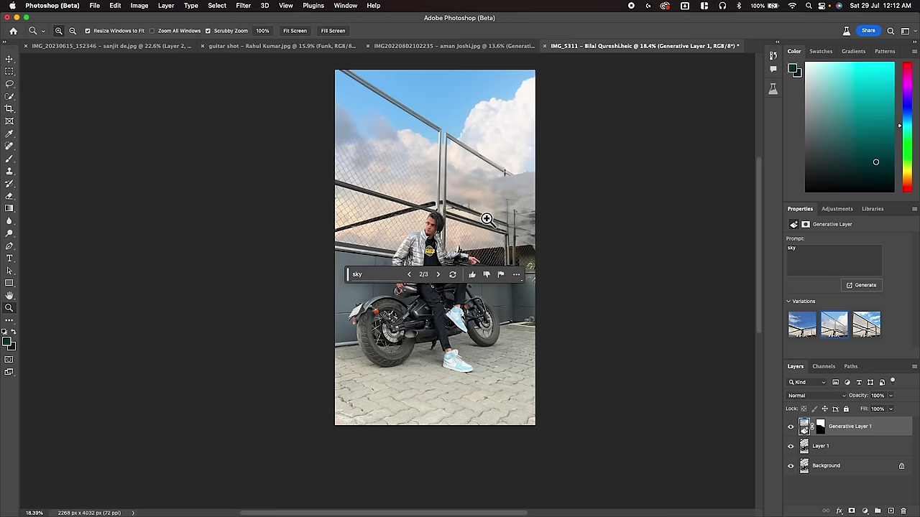
mouse_move(537, 189)
left_mouse_down()
mouse_move(462, 255)
mouse_move(627, 344)
left_mouse_up()
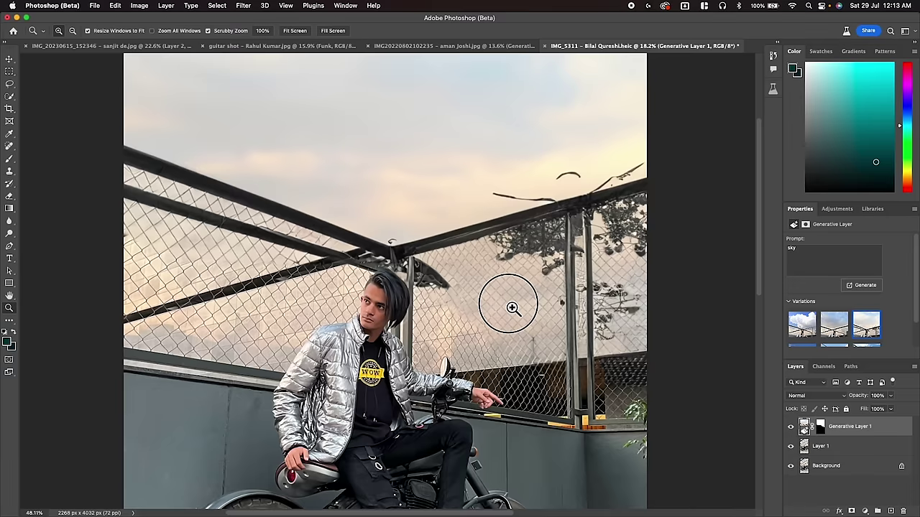
left_click_drag(489, 304, 514, 304)
Settle on sunset sky variation 2, toggling the generative layer off and on to compare.
left_click(840, 338)
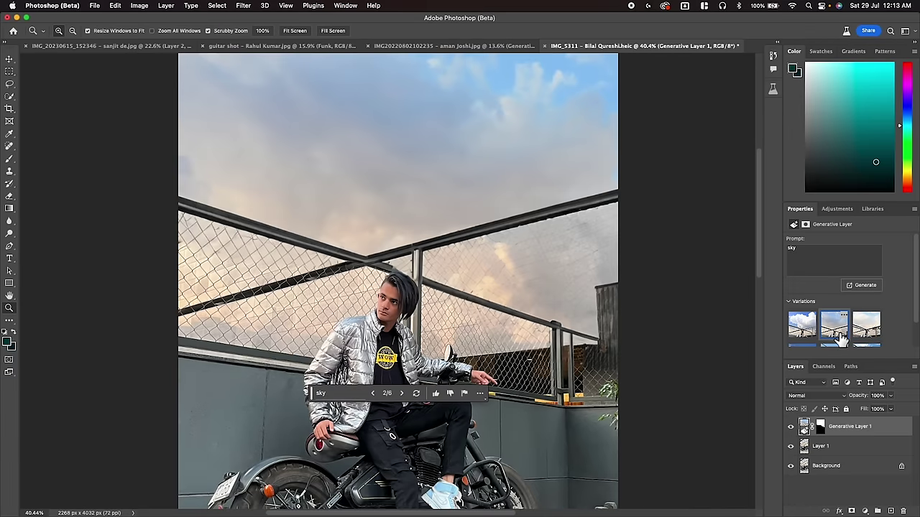
left_click_drag(638, 309, 338, 237)
left_click(866, 325)
mouse_move(532, 297)
left_mouse_down()
mouse_move(565, 294)
mouse_move(551, 314)
mouse_move(561, 314)
left_mouse_up()
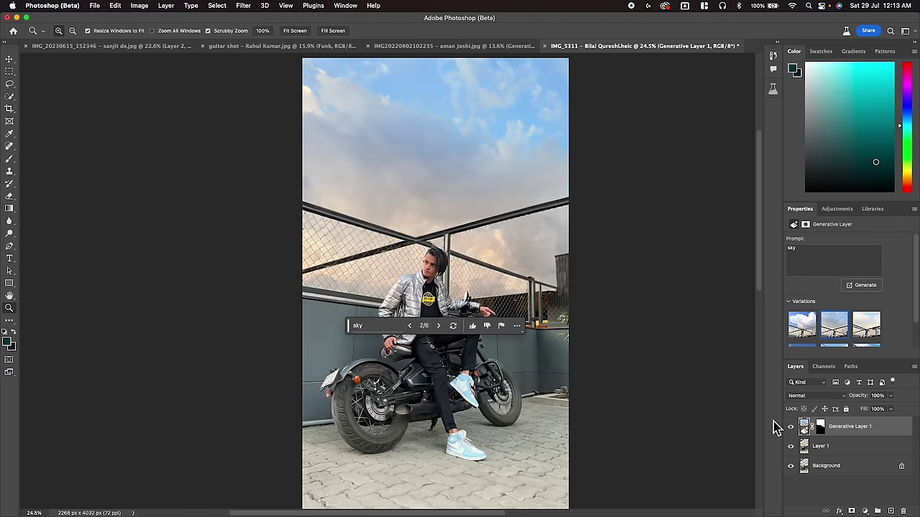
left_click(791, 427)
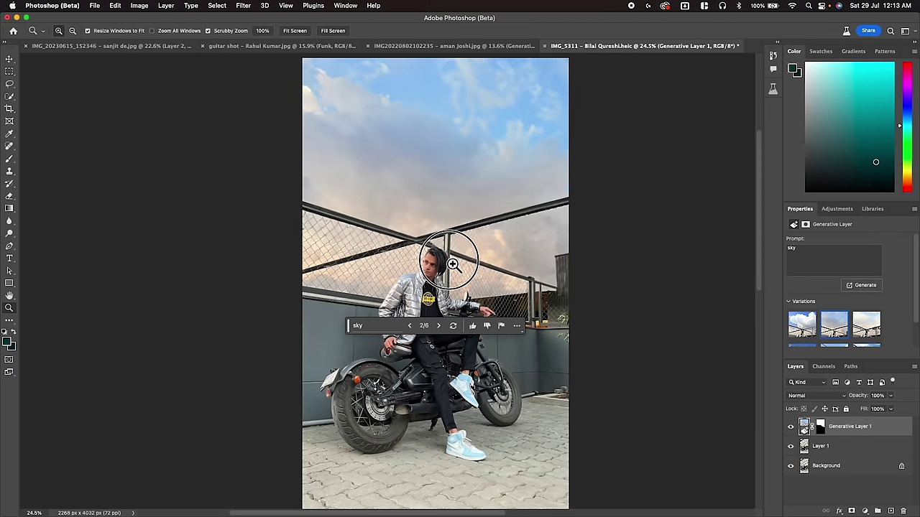
left_click(476, 328, "alt")
left_click(9, 109)
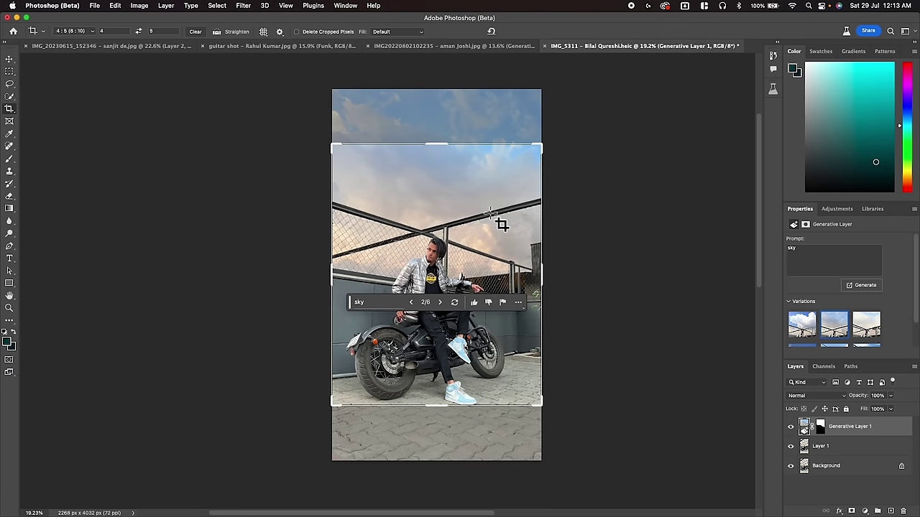
Widen the canvas to 3108 × 3885 px with the crop frame.
left_click_drag(429, 148, 425, 92)
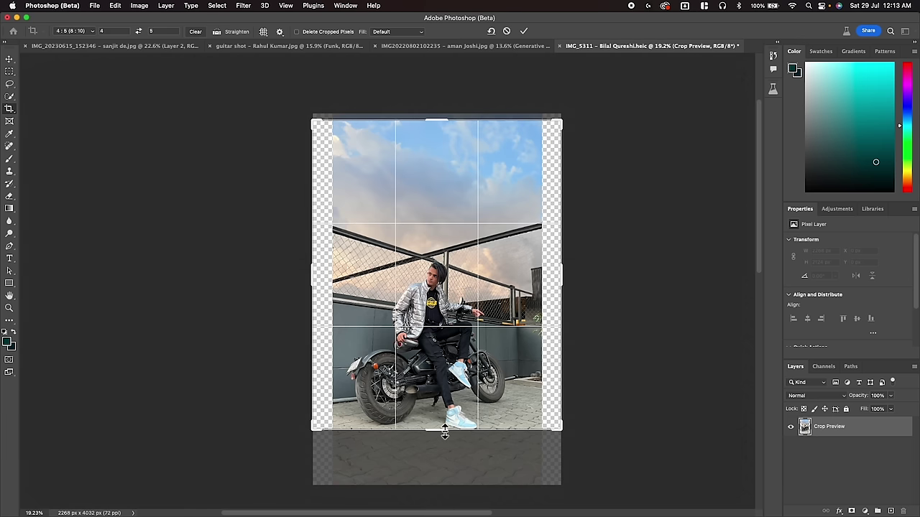
left_click_drag(445, 431, 442, 451)
key("Return")
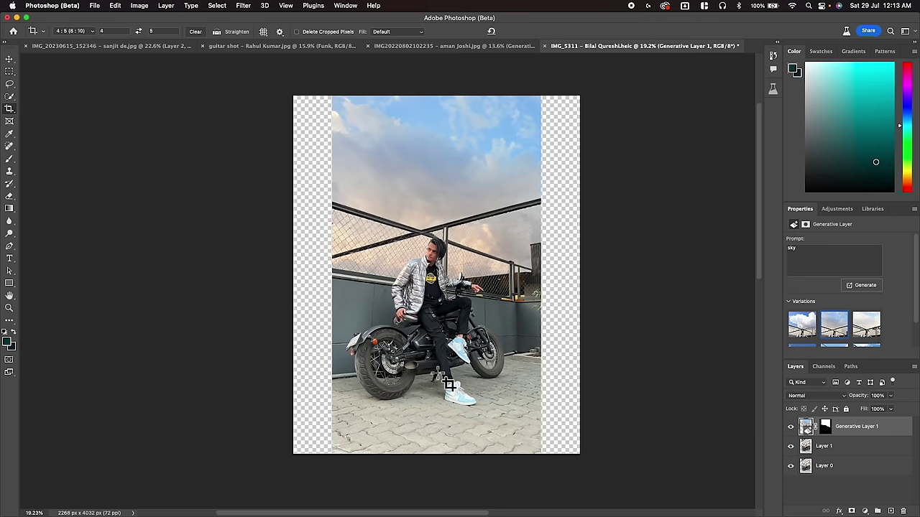
Marquee the empty right and left strips and fill them with Generative Fill.
left_click(8, 72)
left_click_drag(539, 97, 575, 451)
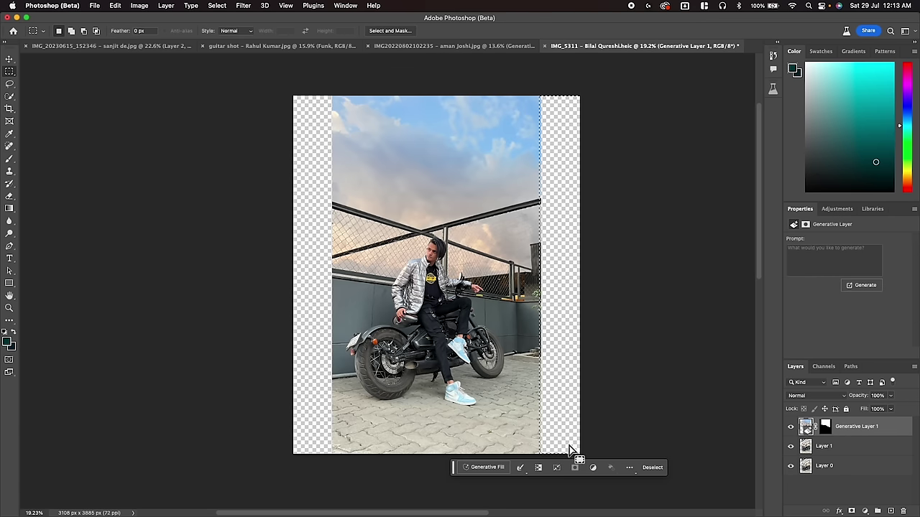
left_click(487, 476)
left_click(611, 467)
left_click_drag(288, 92, 340, 485)
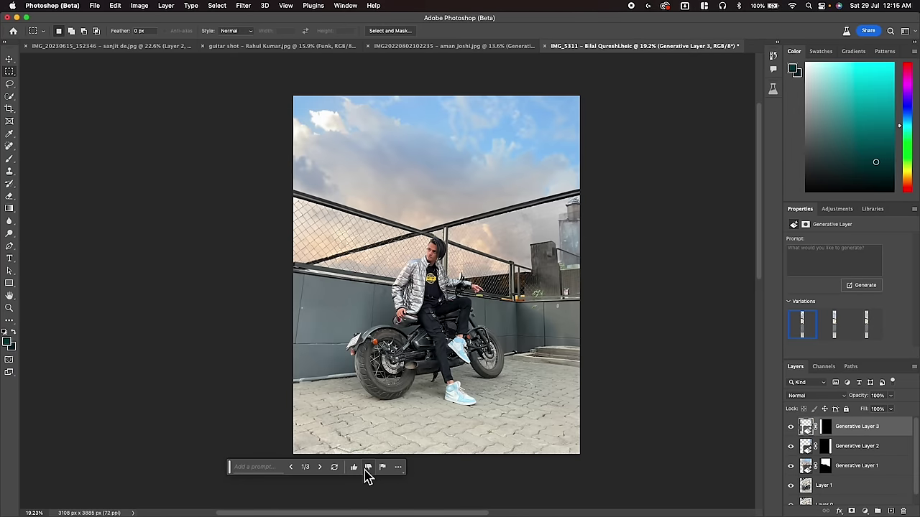
key("p")
scroll(800, 459, "down", 1)
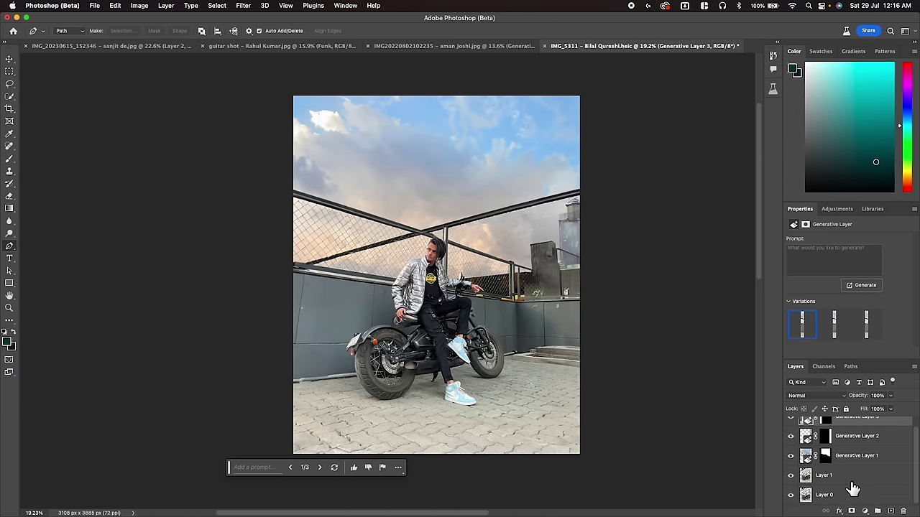
Compare against the original photo, then stamp all visible layers into new Layer 2.
left_click(790, 495, "alt")
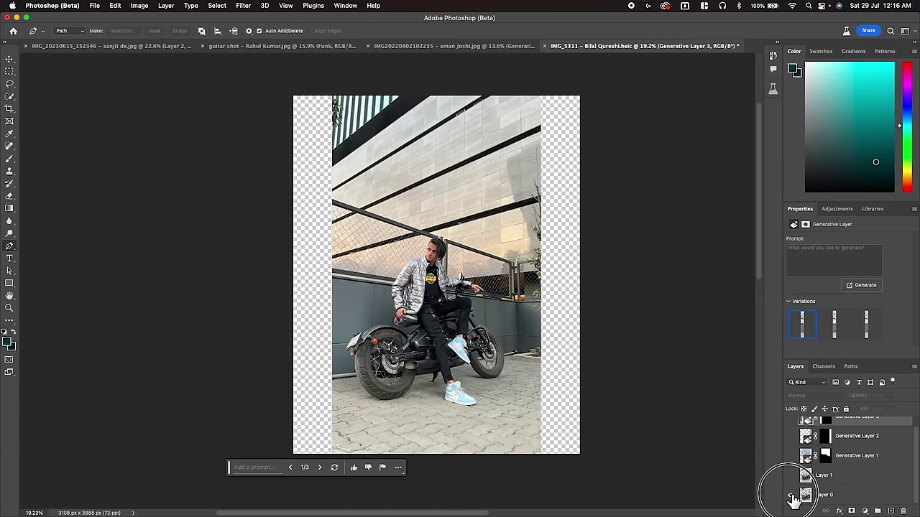
left_click(791, 495, "alt")
scroll(826, 474, "up", 1)
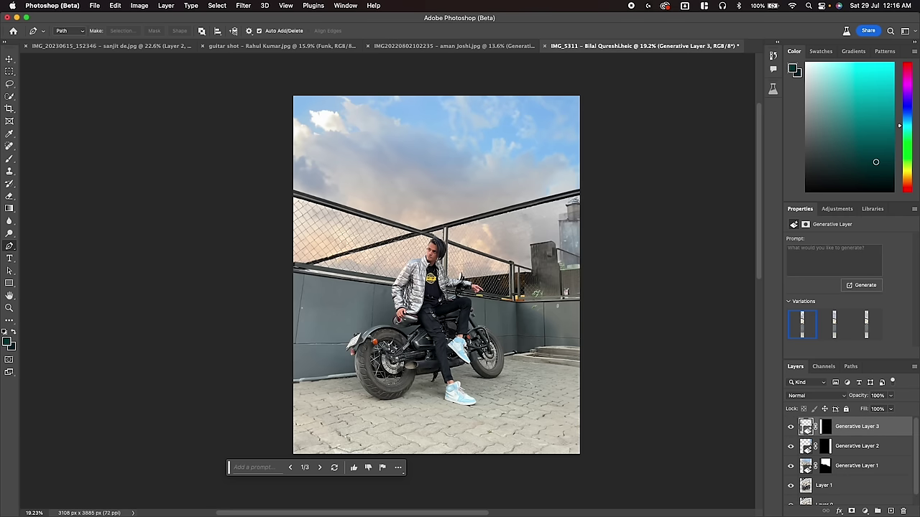
key("super+alt+shift+e")
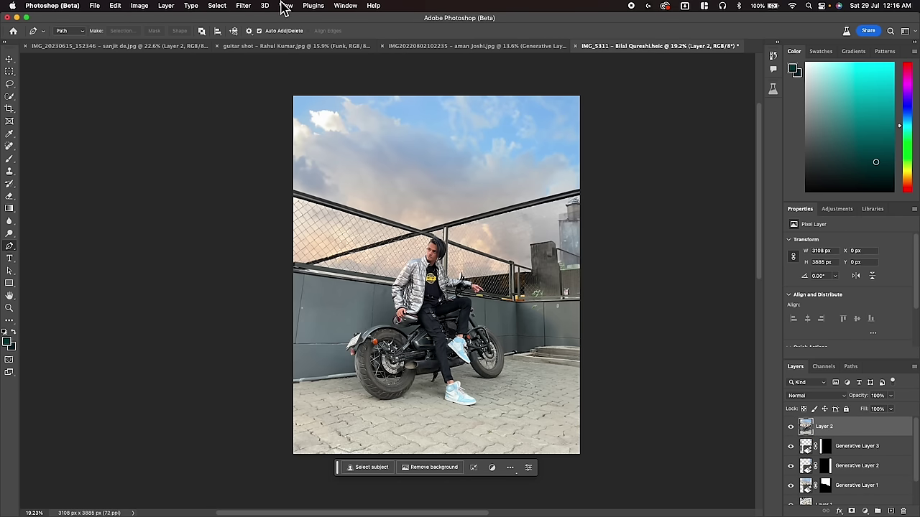
Open the Camera Raw Filter and set Calibration Blue Primary hue -35, saturation +14.
left_click(252, 6)
left_click(268, 80)
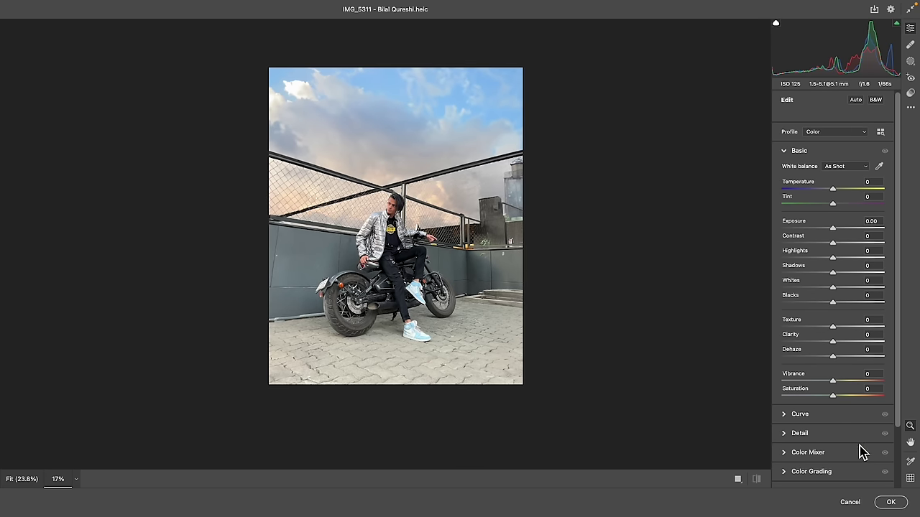
scroll(859, 460, "down", 2)
scroll(841, 474, "down", 3)
left_click(821, 479)
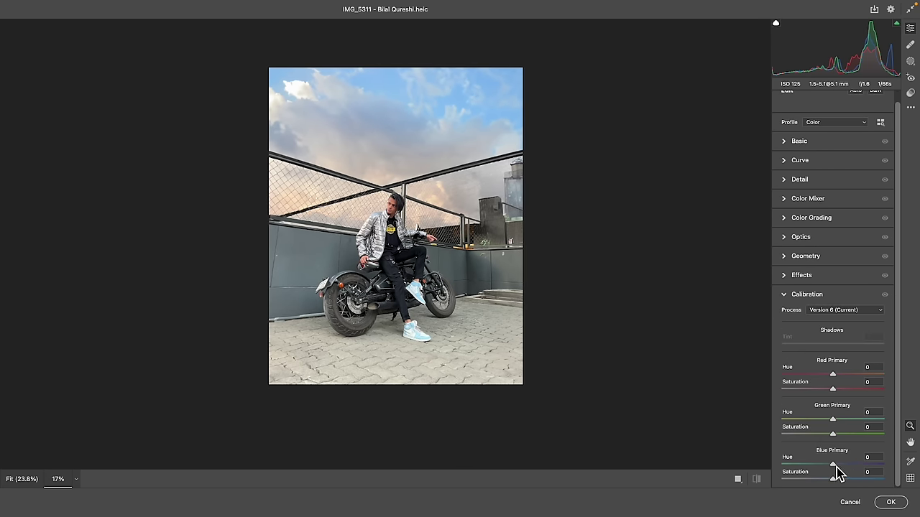
left_click_drag(834, 467, 841, 481)
Lower Oranges saturation to -14 and set Red Primary hue to +64.
left_click(815, 202)
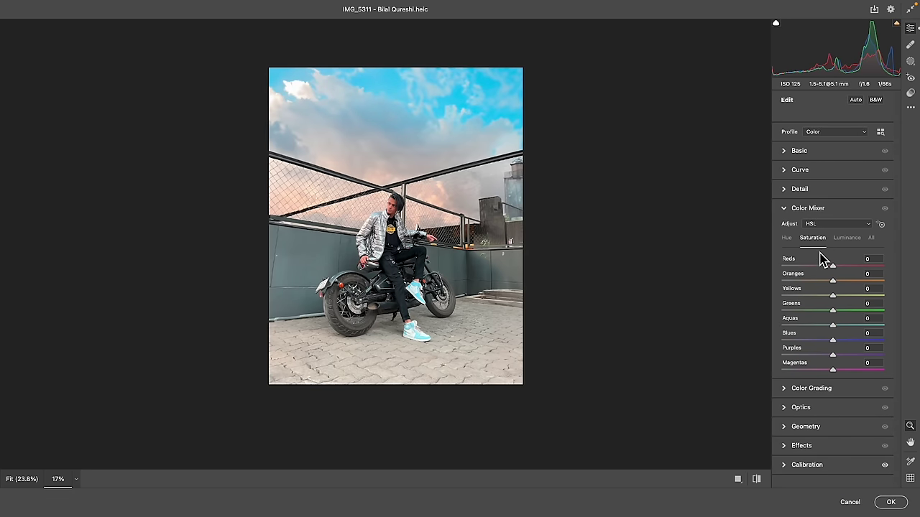
left_click_drag(836, 281, 827, 282)
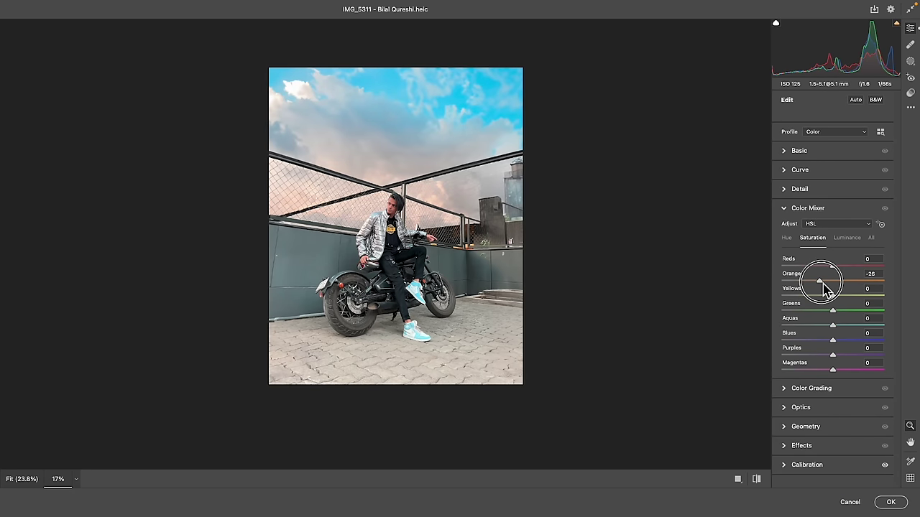
left_click(823, 467)
left_click_drag(832, 374, 868, 385)
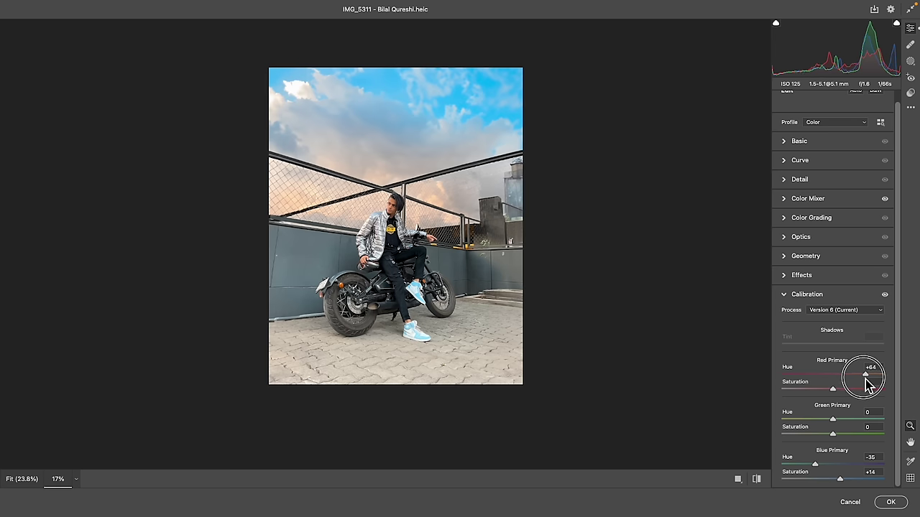
scroll(479, 280, "up", 1)
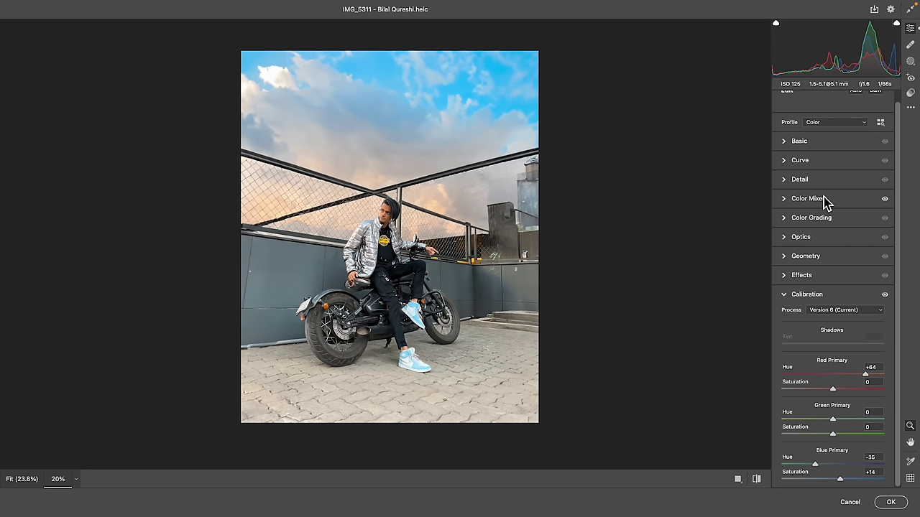
Add linear gradient masks over the ground and the sky, warming the masked sky.
left_click(910, 62)
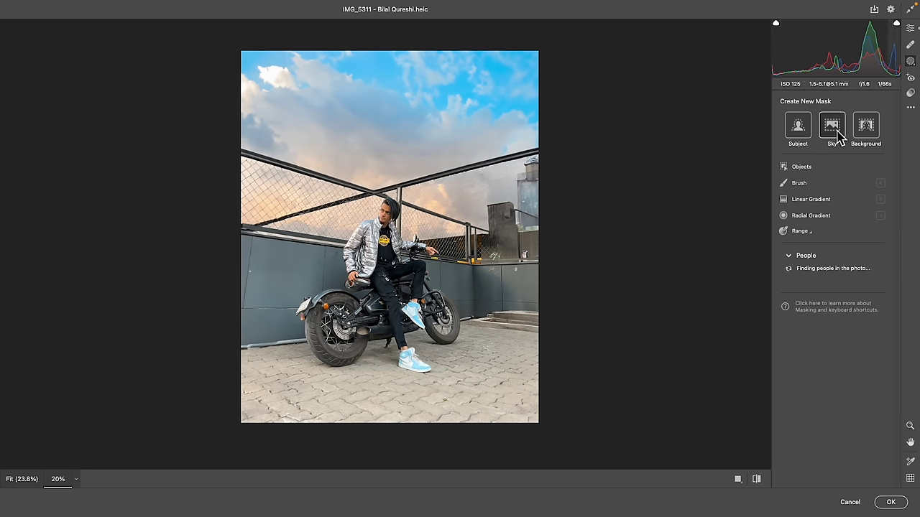
left_click(821, 203)
left_click_drag(524, 394, 488, 295)
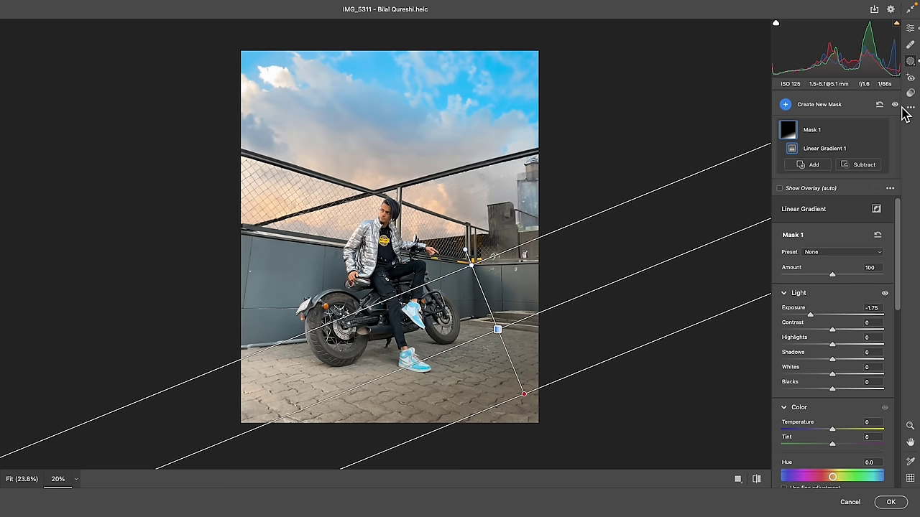
key("g")
mouse_move(361, 99)
left_mouse_down()
mouse_move(401, 155)
mouse_move(389, 188)
left_mouse_up()
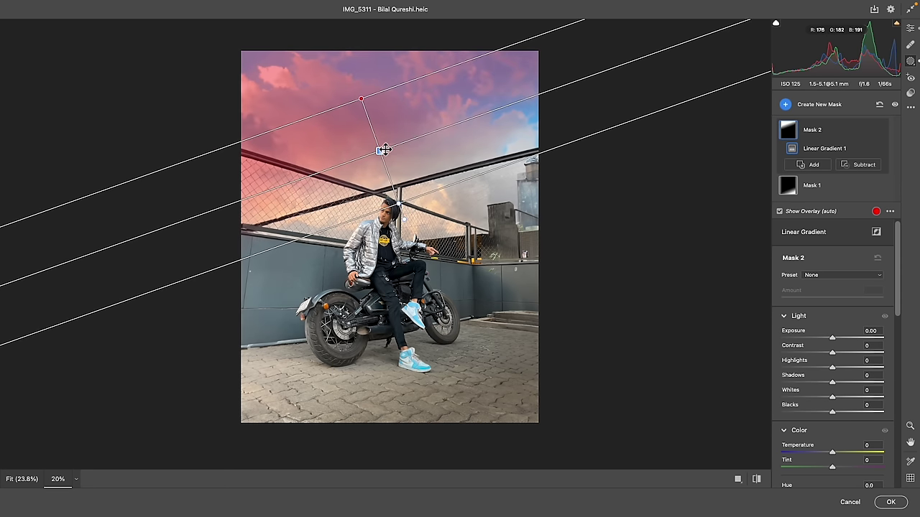
scroll(848, 440, "down", 1)
left_click_drag(865, 438, 871, 444)
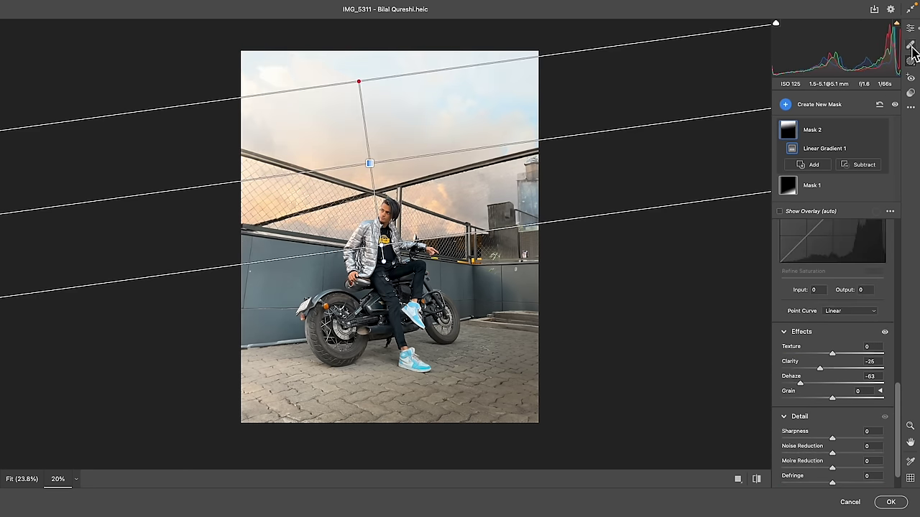
Add an inverted Select Subject mask to dim the background behind the rider.
left_click(911, 45)
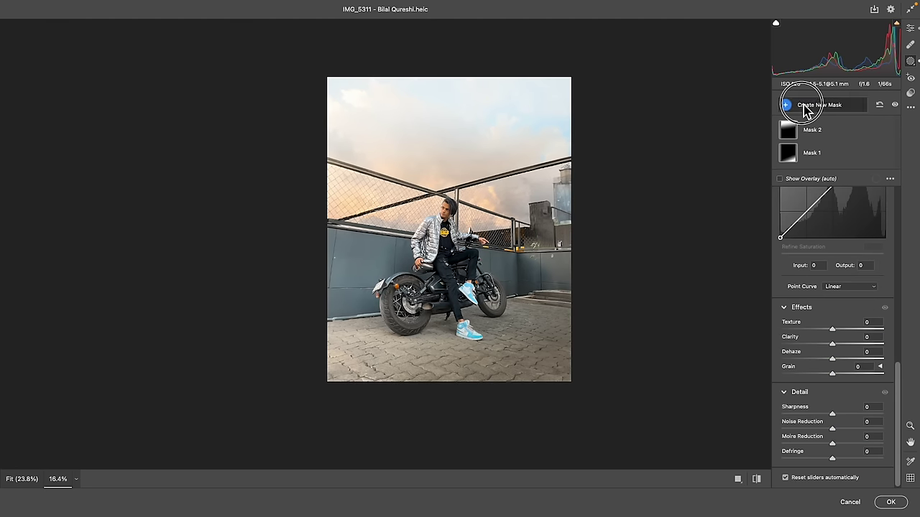
left_click(805, 108)
left_click(732, 112)
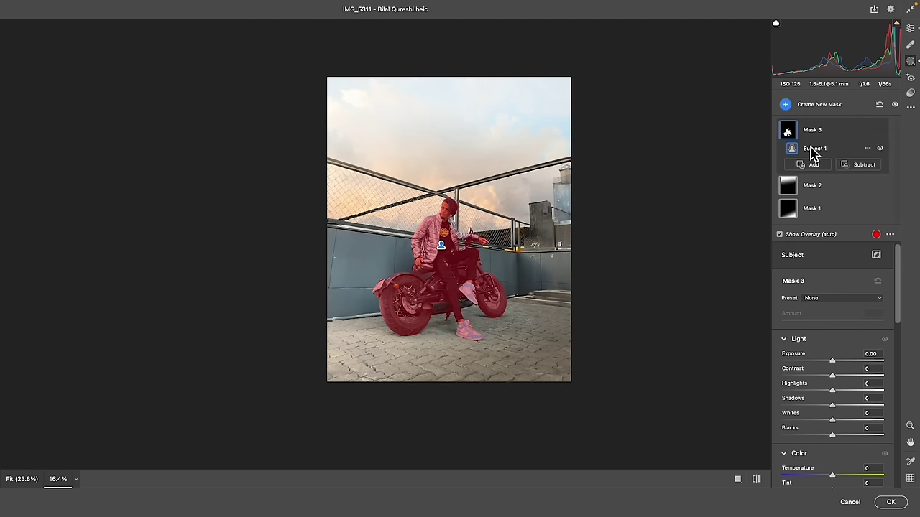
left_click(877, 256)
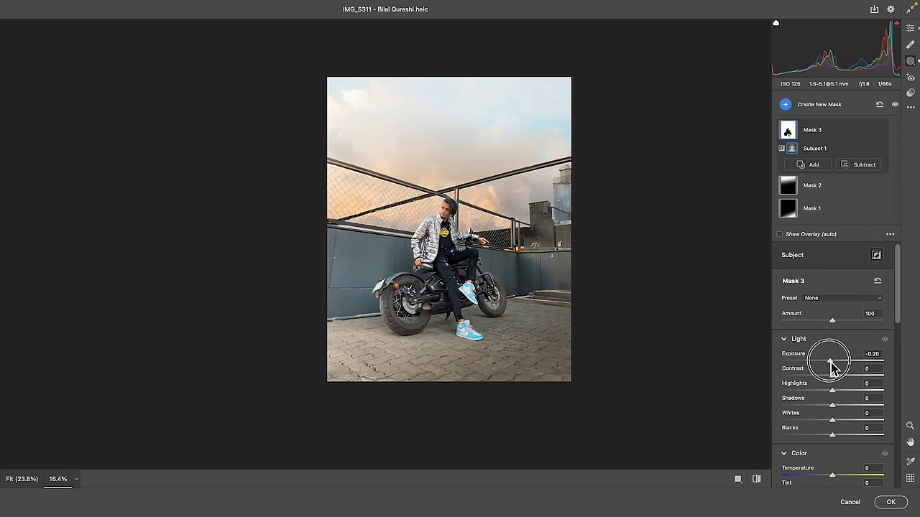
left_click(910, 29)
Draw a radial gradient mask around the rider and adjust its exposure.
left_click(806, 112)
left_click(712, 195)
mouse_move(452, 213)
left_mouse_down()
mouse_move(519, 278)
mouse_move(519, 324)
left_mouse_up()
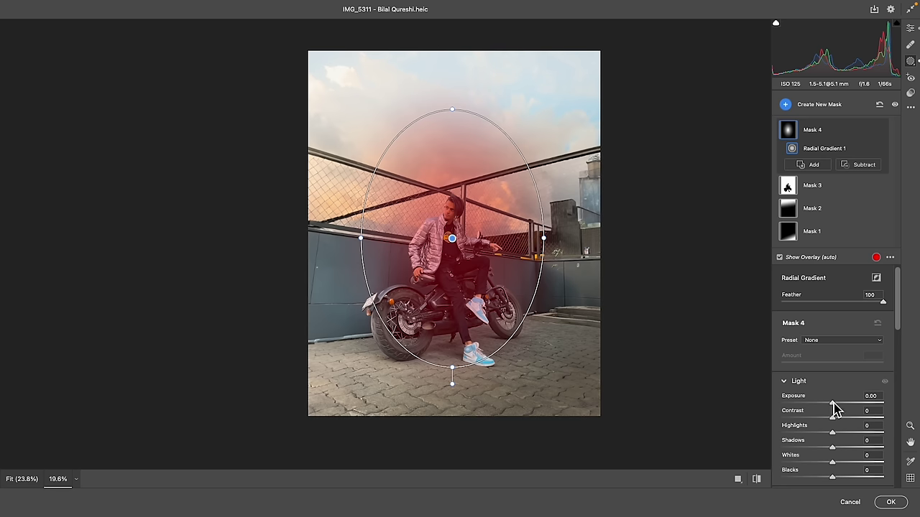
left_click_drag(834, 408, 841, 406)
Adjust Blues saturation in the Color Mixer so the sneakers stay blue.
key("e")
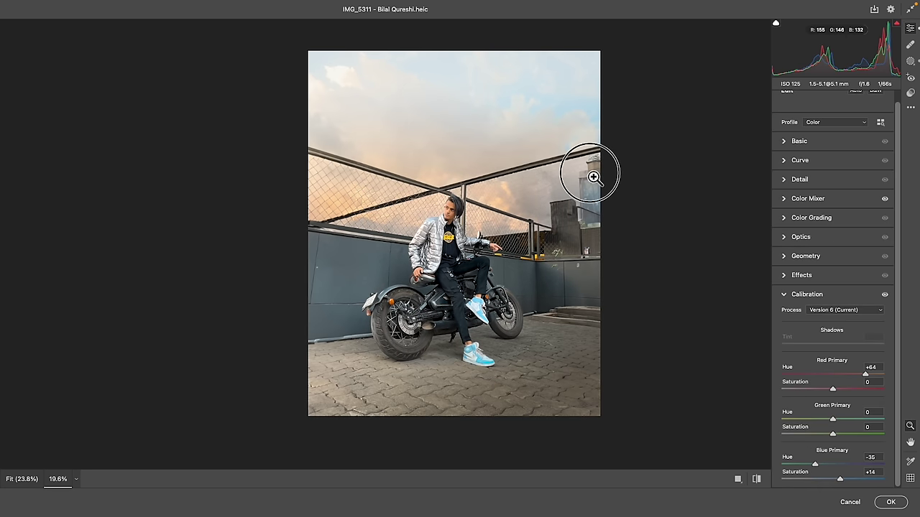
left_click(808, 199)
left_click(549, 300)
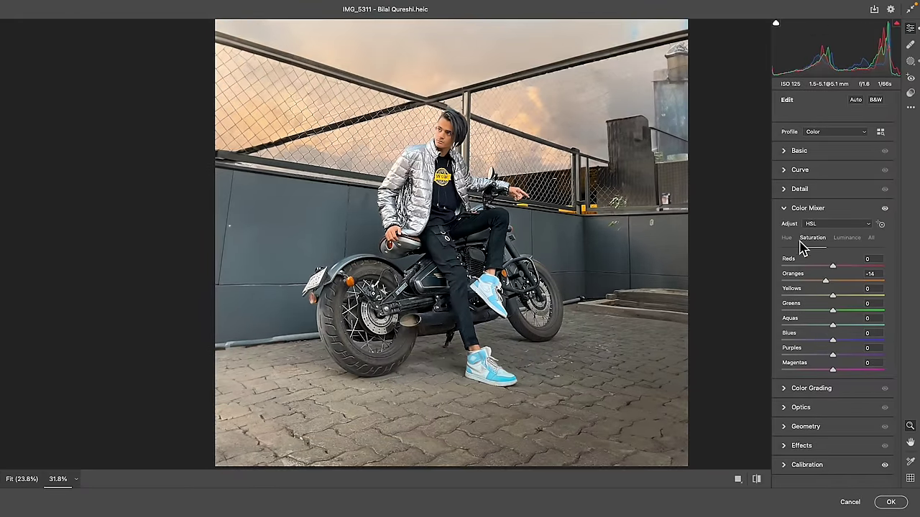
left_click_drag(833, 340, 755, 353)
left_click(587, 295)
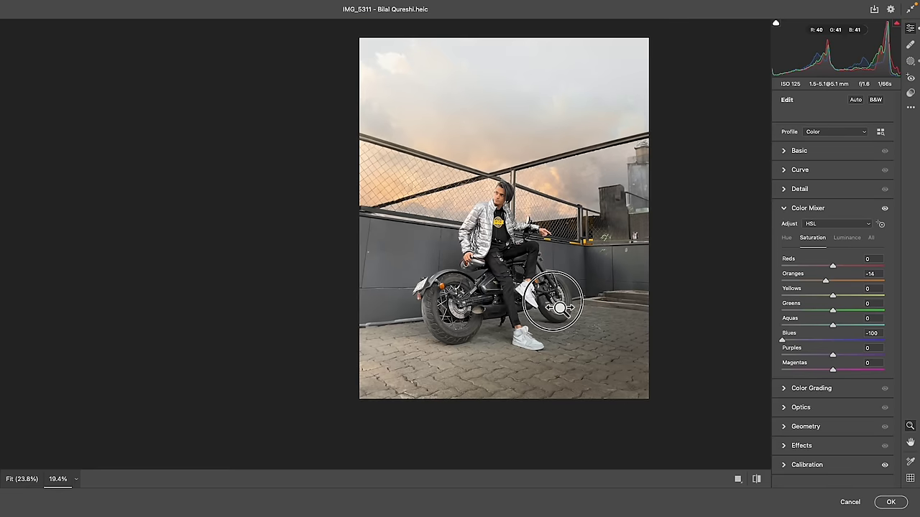
left_click_drag(832, 344, 844, 354)
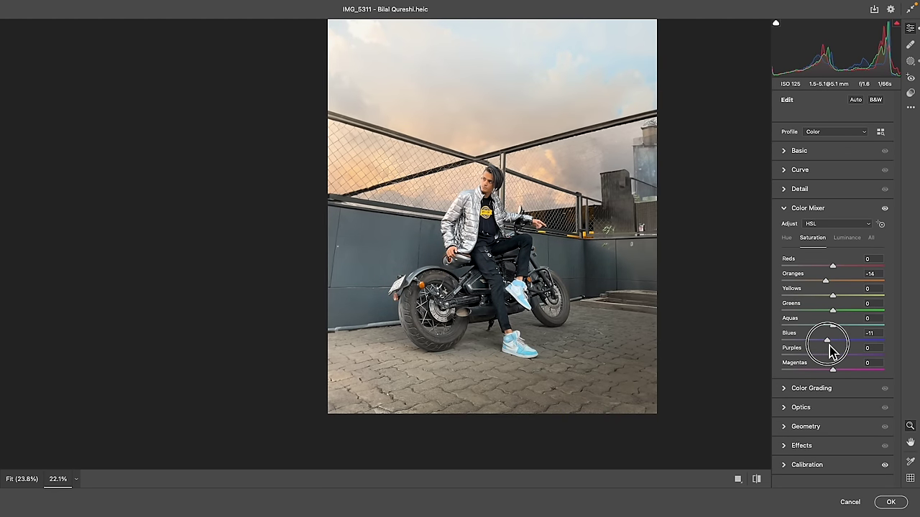
Shift the Blues hue to +26 and darken the Blues luminance slightly.
left_click(787, 239)
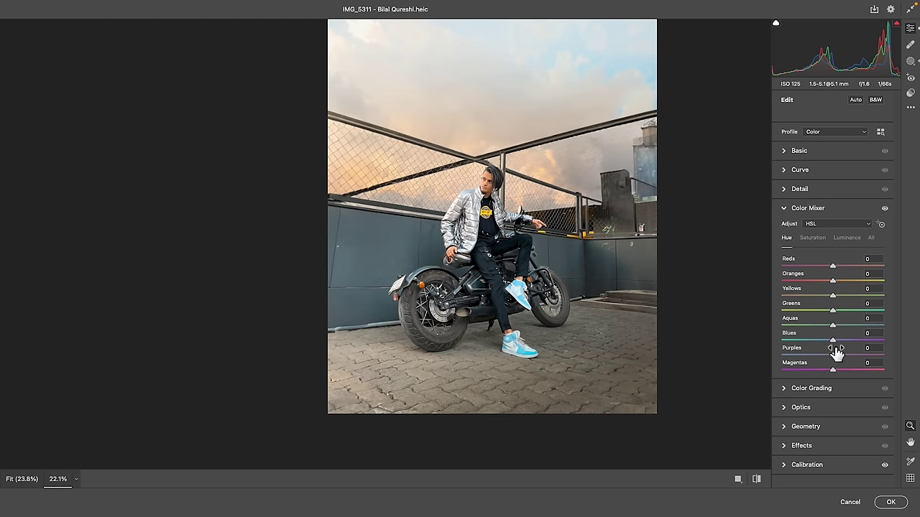
left_click_drag(834, 341, 844, 341)
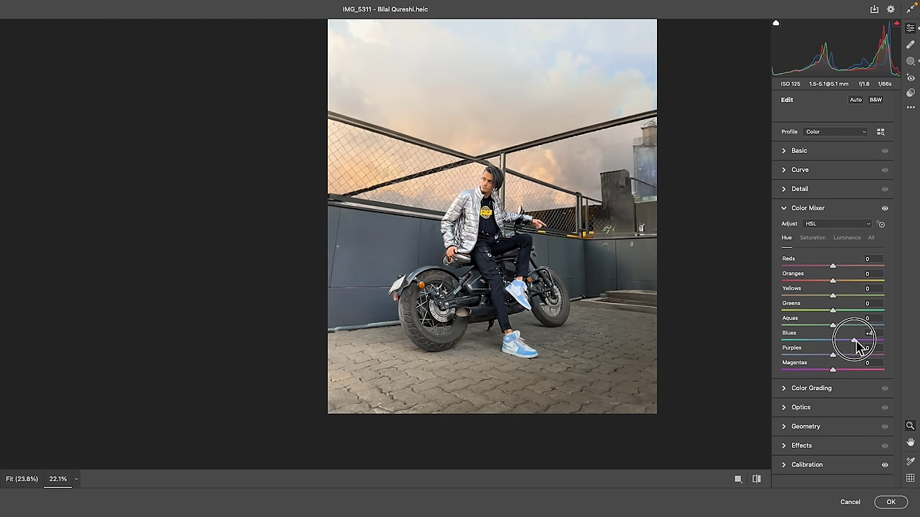
left_click(602, 314)
left_click(846, 238)
left_click_drag(834, 341, 823, 341)
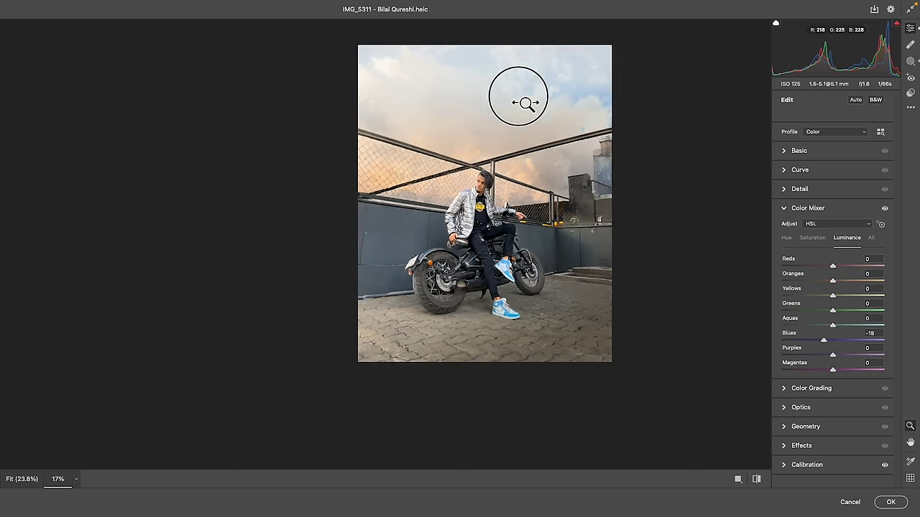
left_click_drag(524, 92, 554, 165)
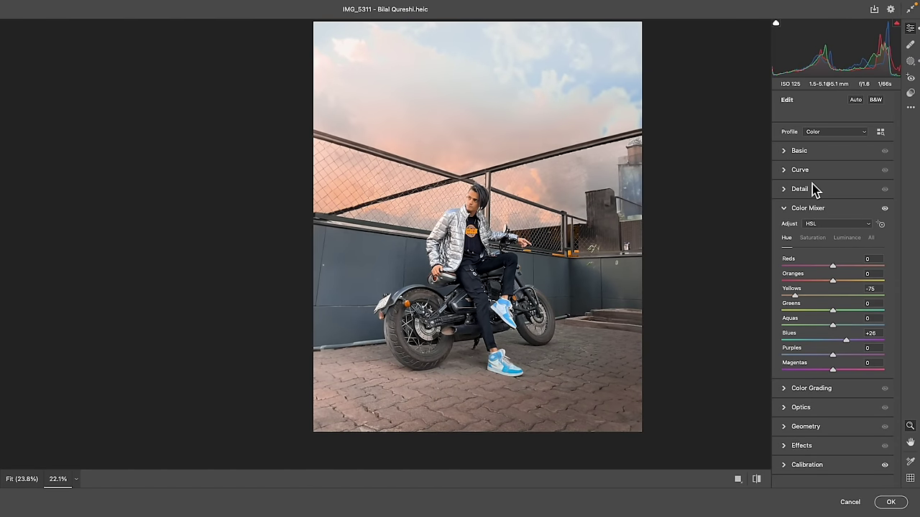
Add three tone curve points, lift the black point, raise highlights, and apply the Camera Raw edit.
left_click(815, 171)
left_click(807, 279)
left_click(834, 251)
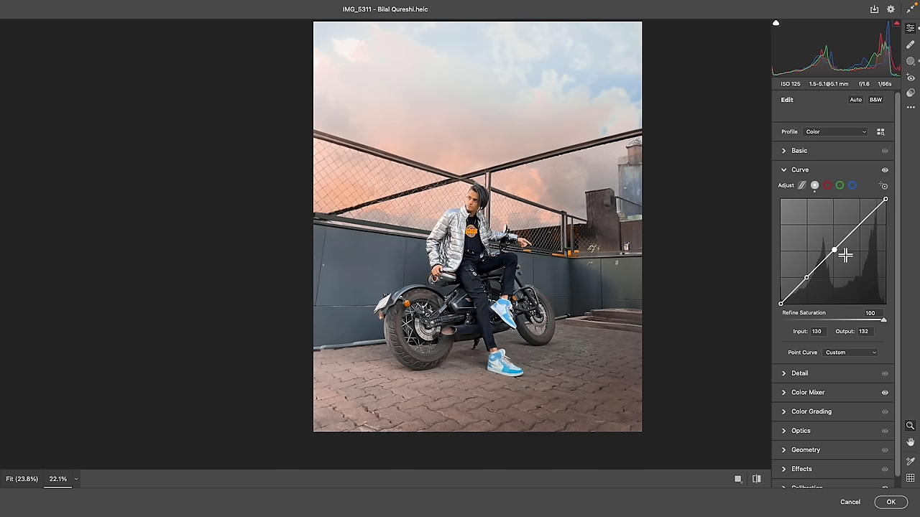
left_click(858, 226)
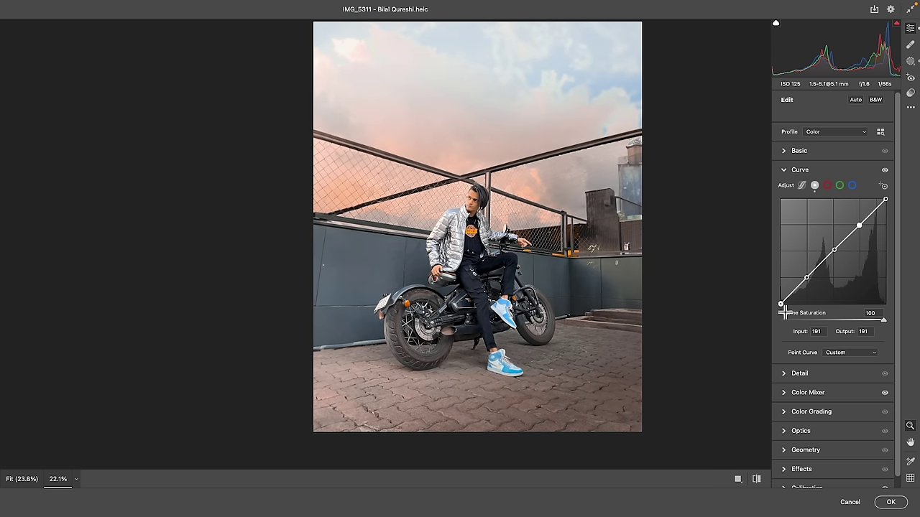
left_click_drag(781, 304, 773, 285)
left_click_drag(859, 225, 858, 224)
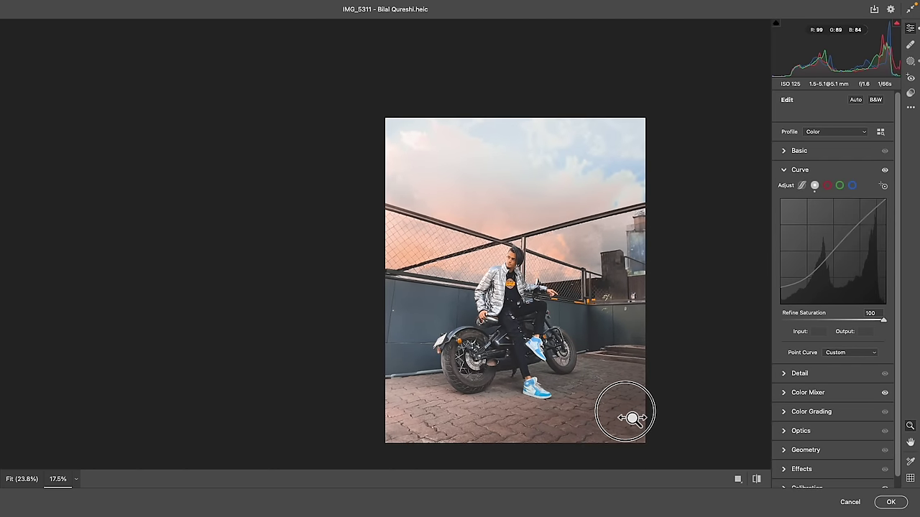
left_click(889, 502)
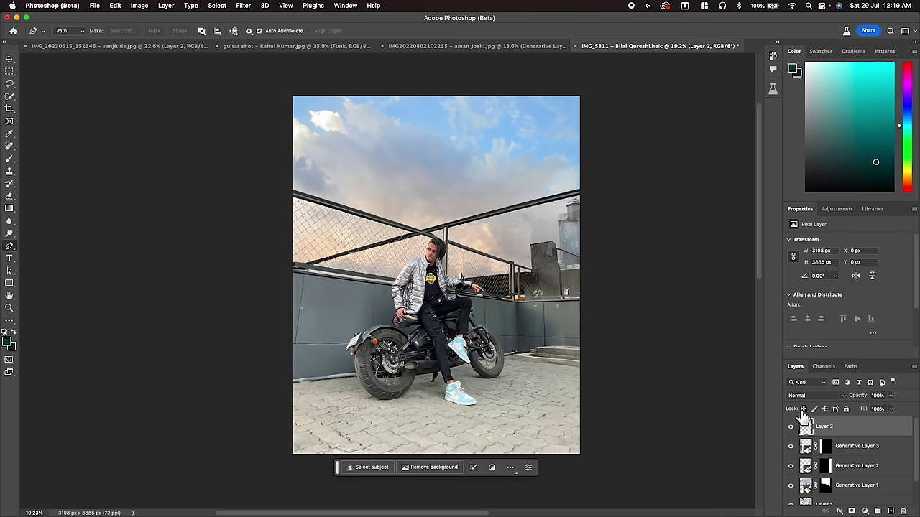
scroll(836, 450, "down", 2)
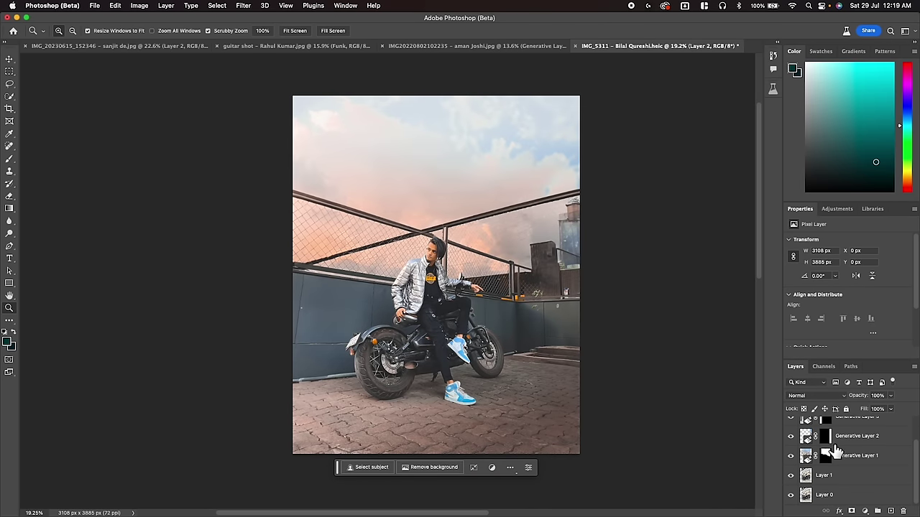
left_click(792, 499, "alt")
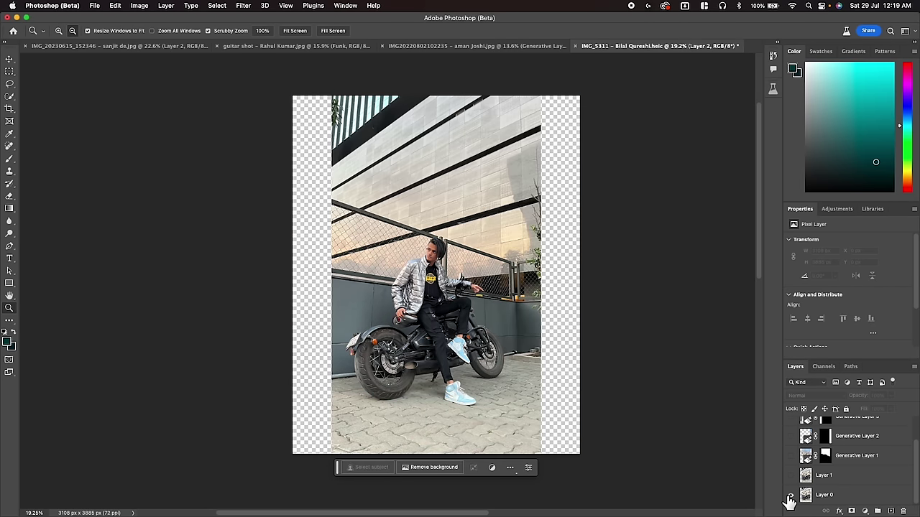
left_click(791, 498, "alt")
left_click(791, 498, "alt")
left_click(790, 499, "alt")
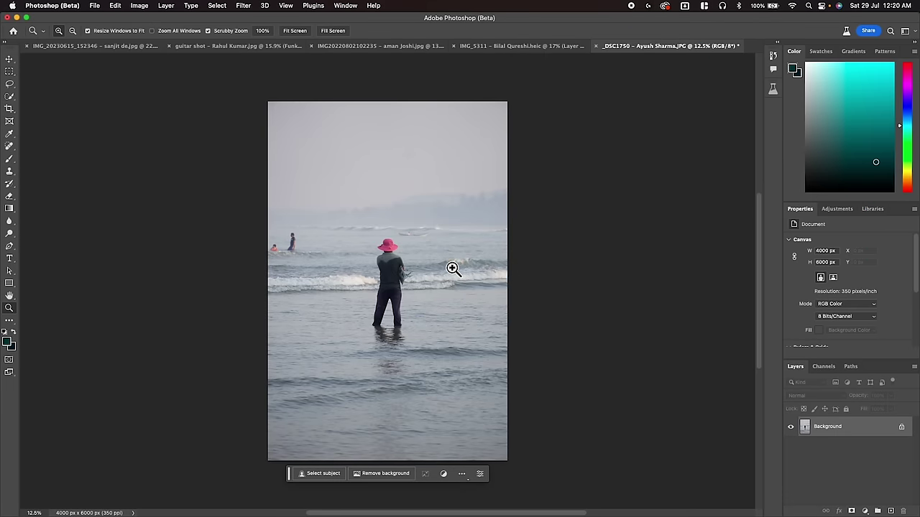
Duplicate the beach photo's Background into Layer 1 with Ctrl+J, zooming to inspect.
left_click_drag(452, 268, 498, 378)
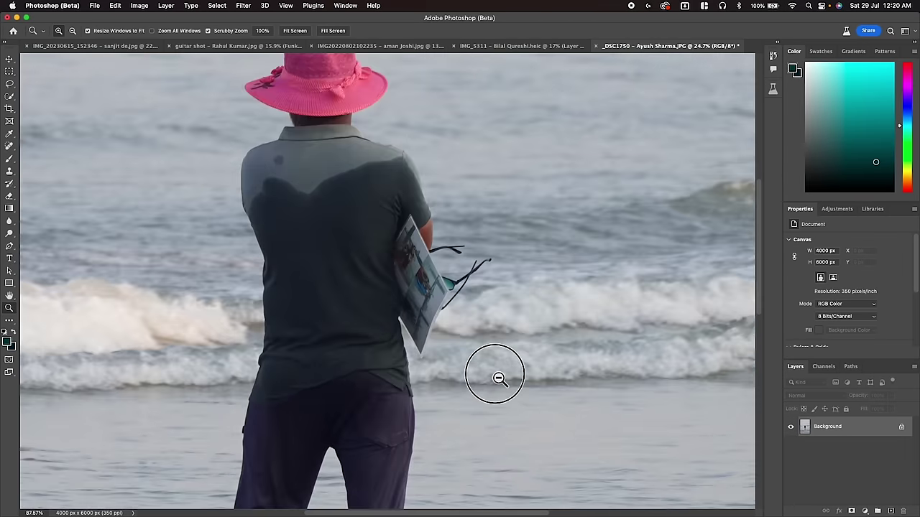
mouse_move(499, 378)
left_mouse_down()
mouse_move(423, 387)
mouse_move(510, 436)
left_mouse_up()
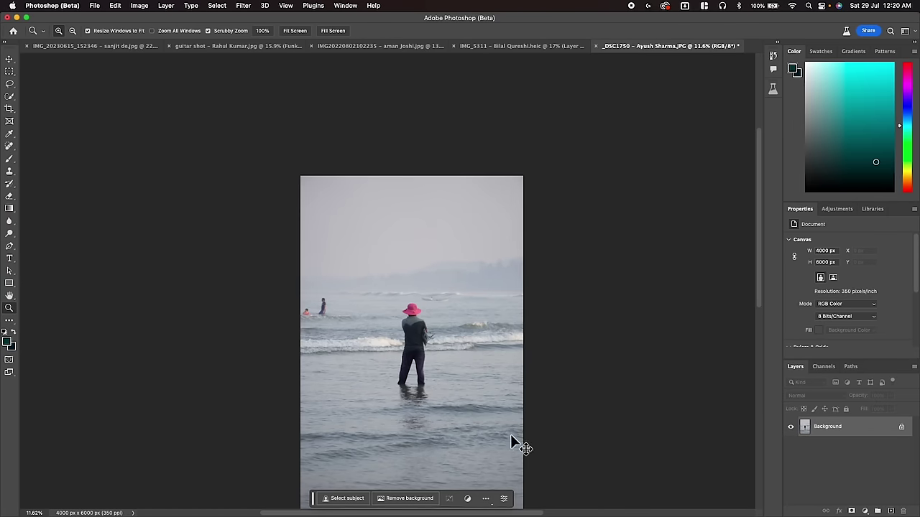
key("ctrl+j")
mouse_move(316, 319)
left_mouse_down()
mouse_move(362, 331)
mouse_move(345, 332)
mouse_move(345, 313)
left_mouse_up()
key("l")
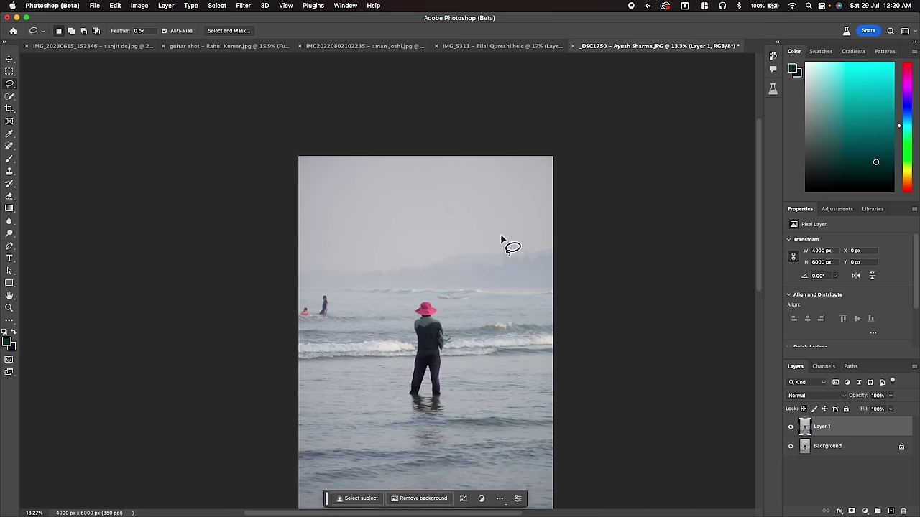
Lasso the sky above the horizon and Generative Fill it with a mountain prompt.
left_click_drag(501, 239, 565, 180)
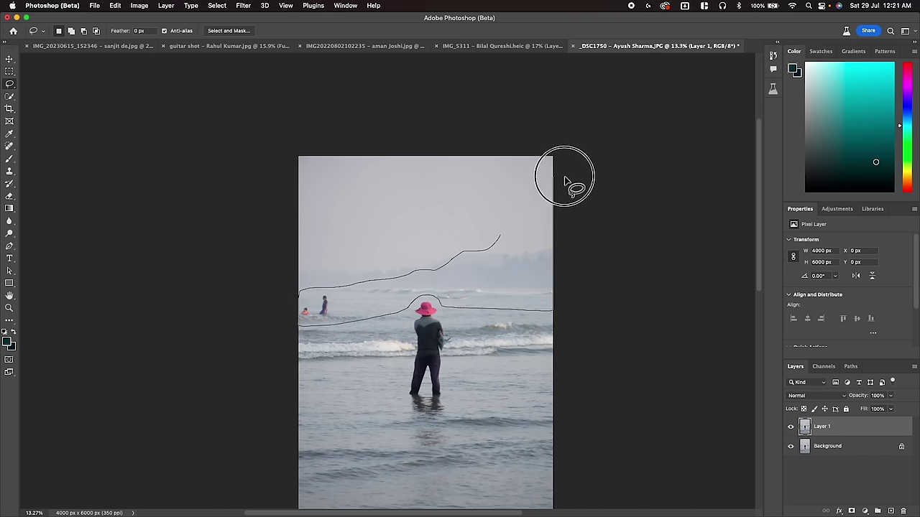
left_click_drag(565, 179, 503, 242)
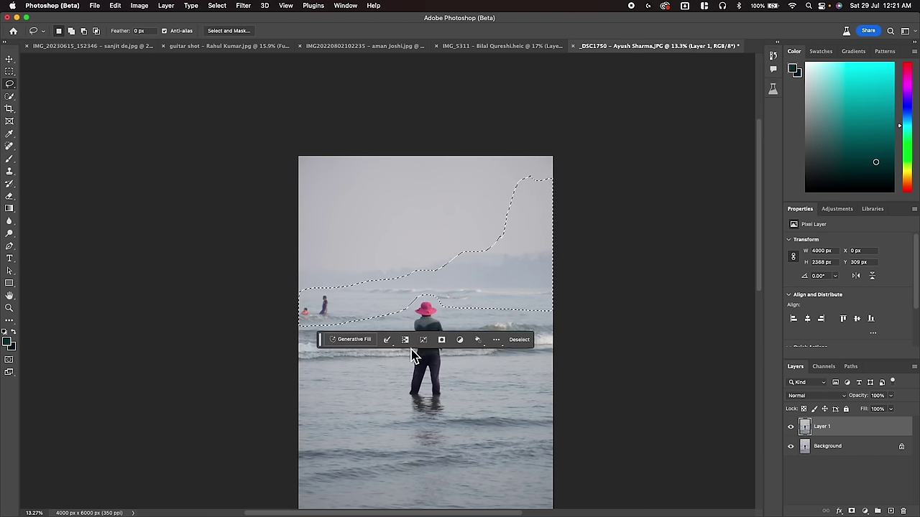
left_click(351, 340)
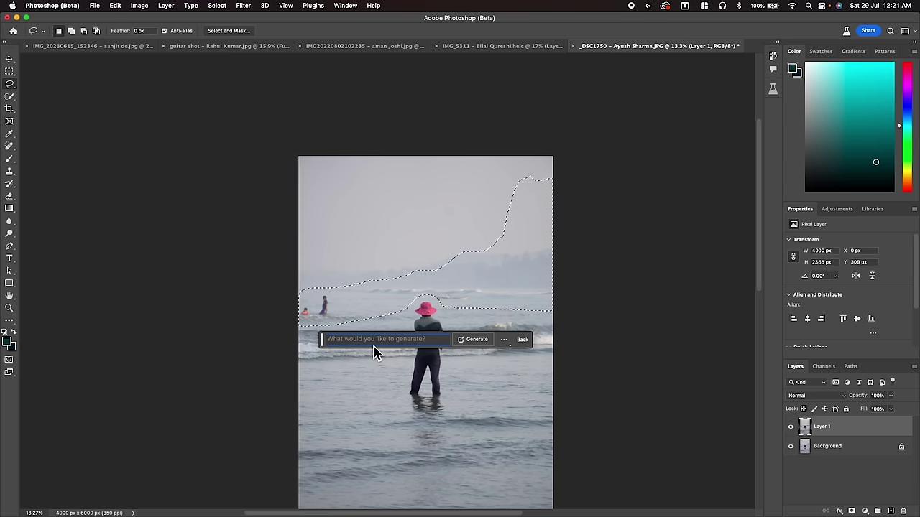
type("mo")
left_click(476, 339)
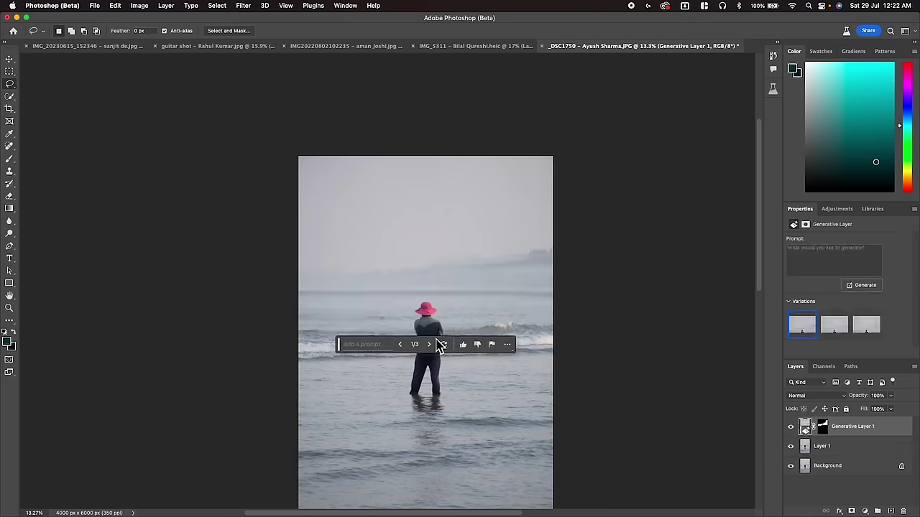
Browse the mountain variations and pick the headland, variation 2 of 6.
left_click(428, 345)
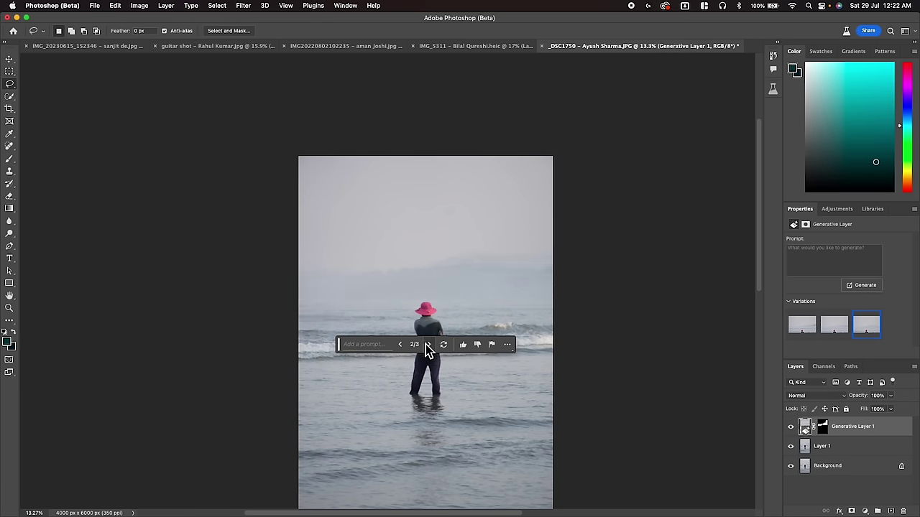
left_click(373, 345)
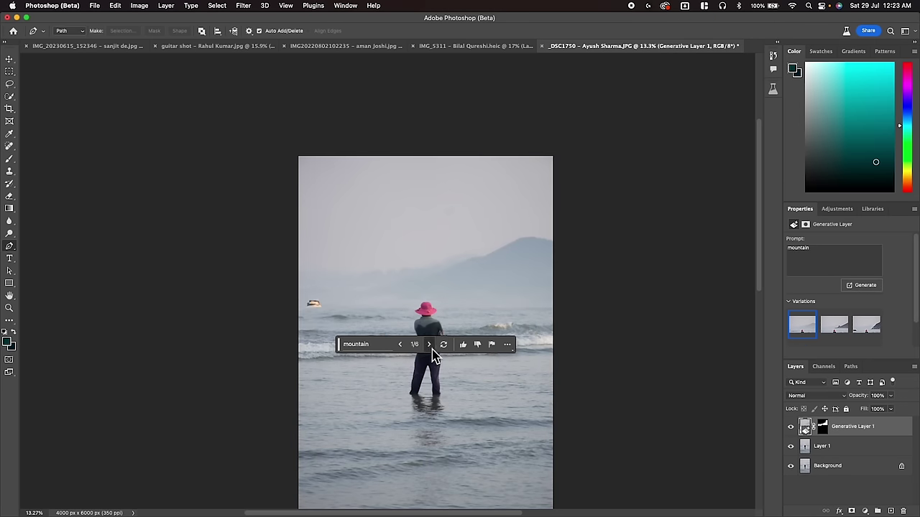
left_click(429, 345)
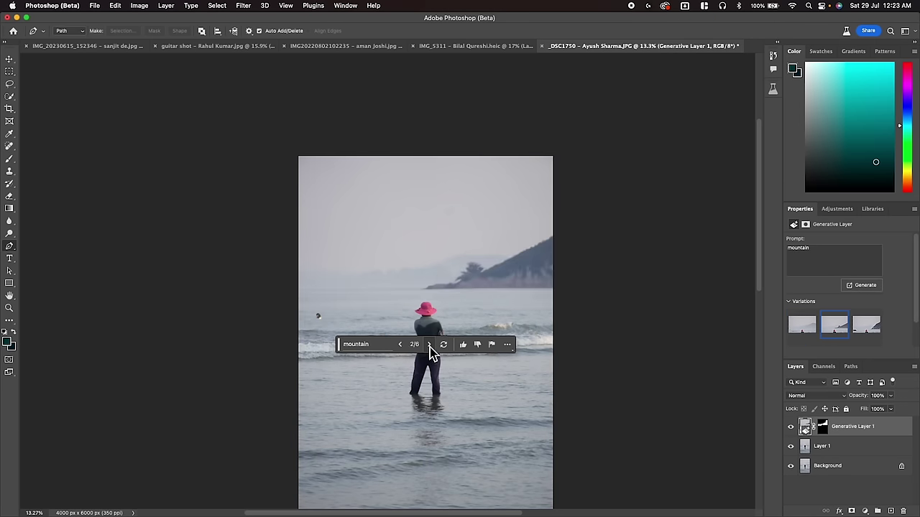
left_click(429, 345)
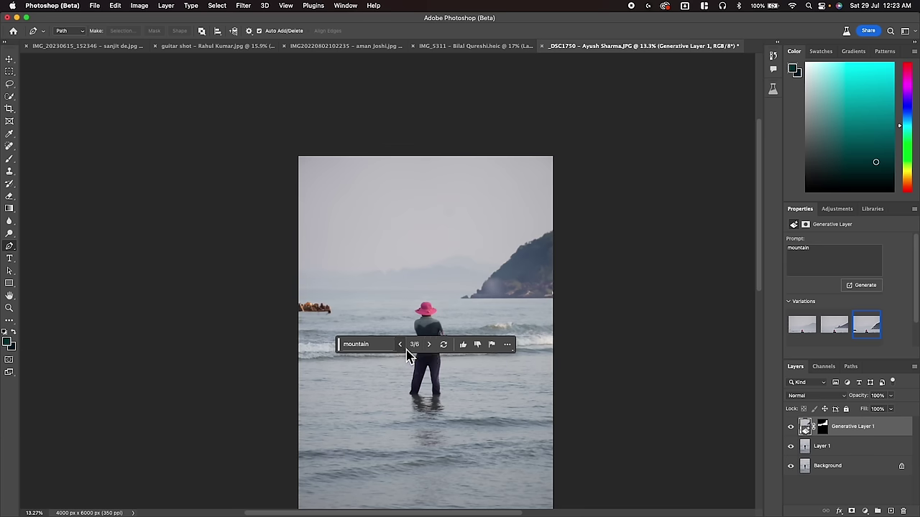
left_click(400, 345)
left_click(400, 345)
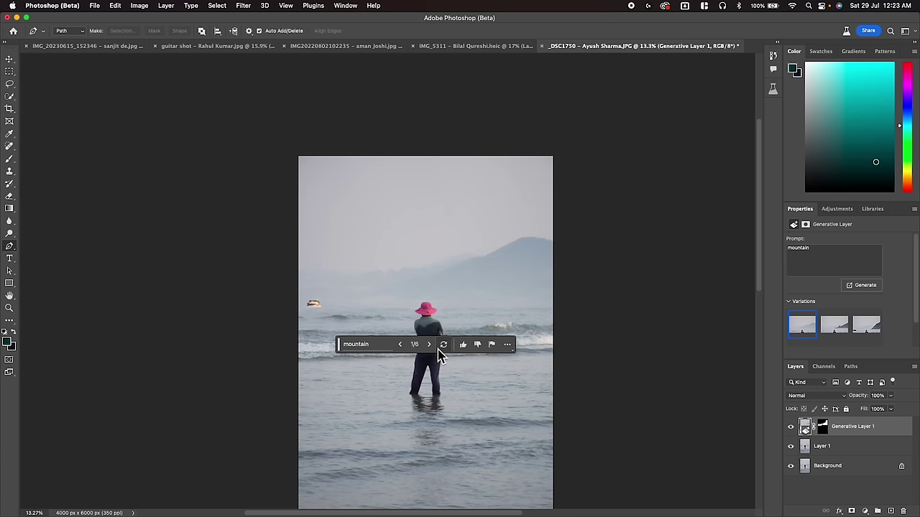
left_click(430, 348)
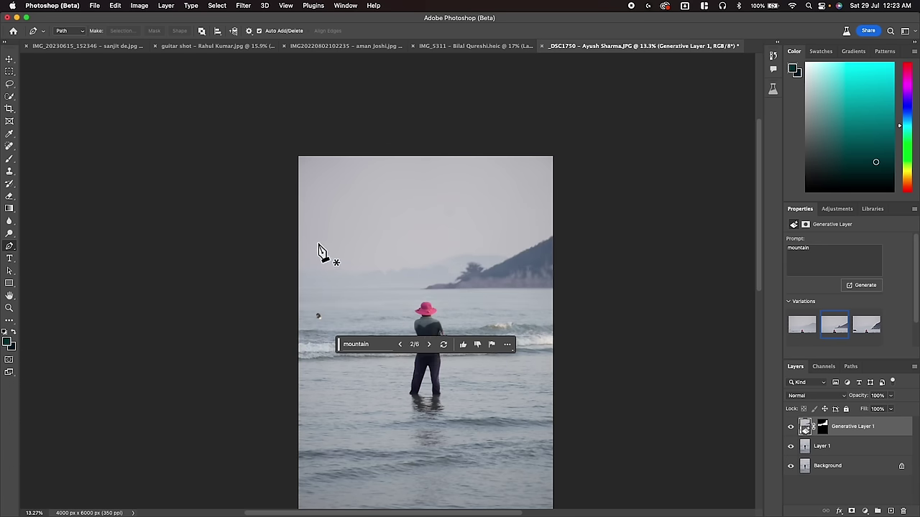
Lasso the left sky, generate a cliff with the prompt 'mountains', and zoom in to inspect.
left_click(10, 84)
left_click_drag(294, 165, 388, 291)
type("mountains")
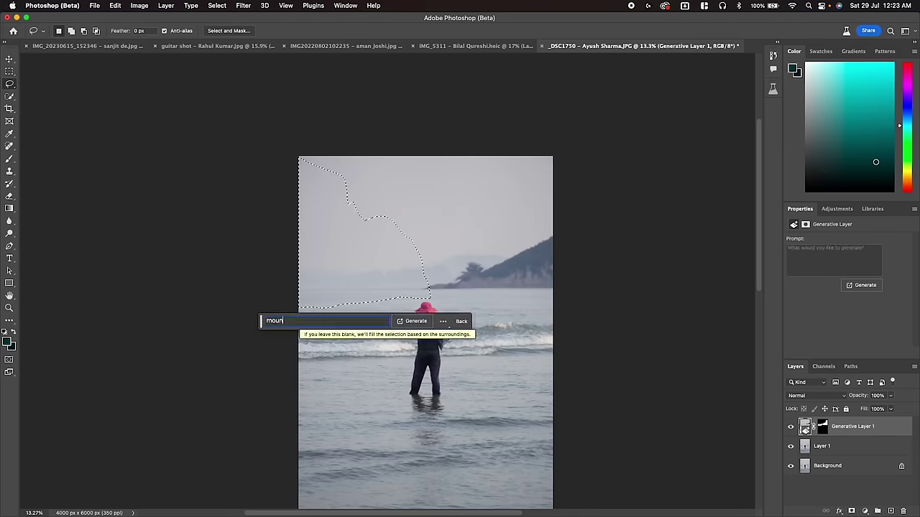
left_click(9, 308)
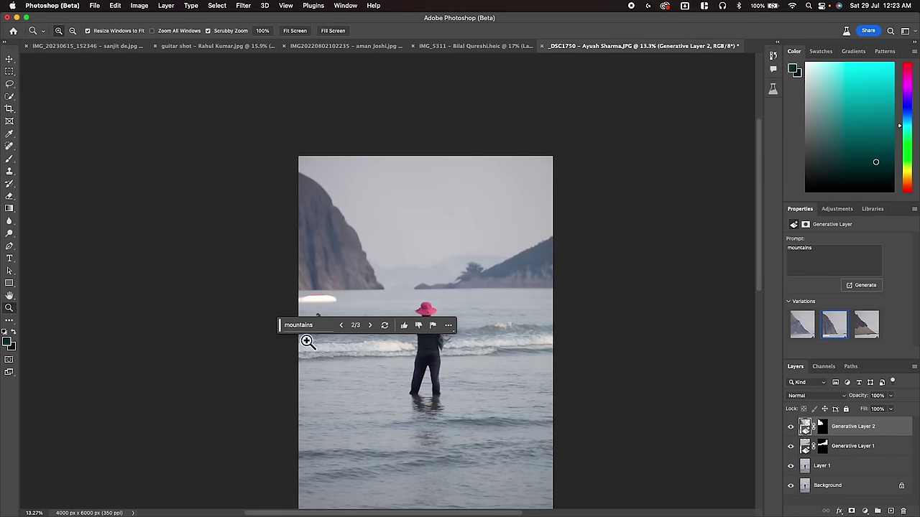
mouse_move(281, 332)
left_mouse_down()
mouse_move(561, 380)
mouse_move(620, 437)
mouse_move(585, 437)
mouse_move(441, 336)
left_mouse_up()
mouse_move(332, 286)
left_mouse_down()
mouse_move(366, 328)
mouse_move(413, 359)
left_mouse_up()
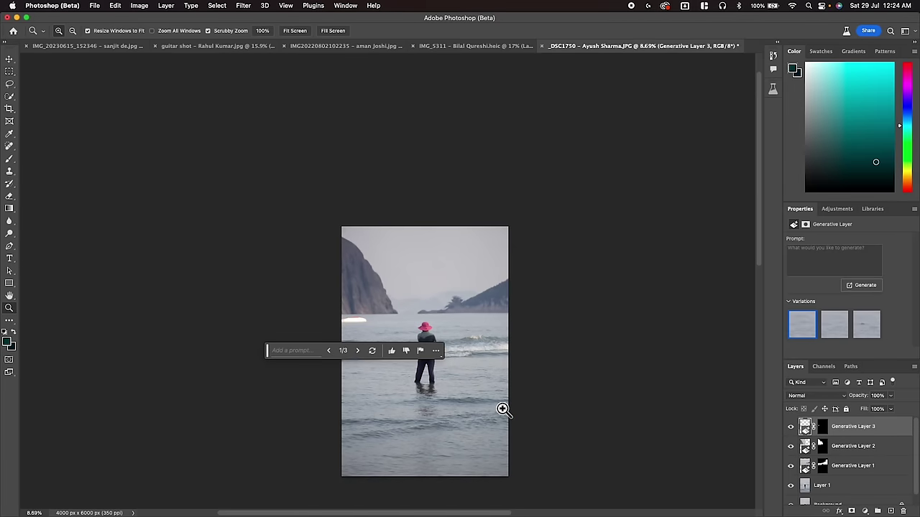
left_click(9, 87)
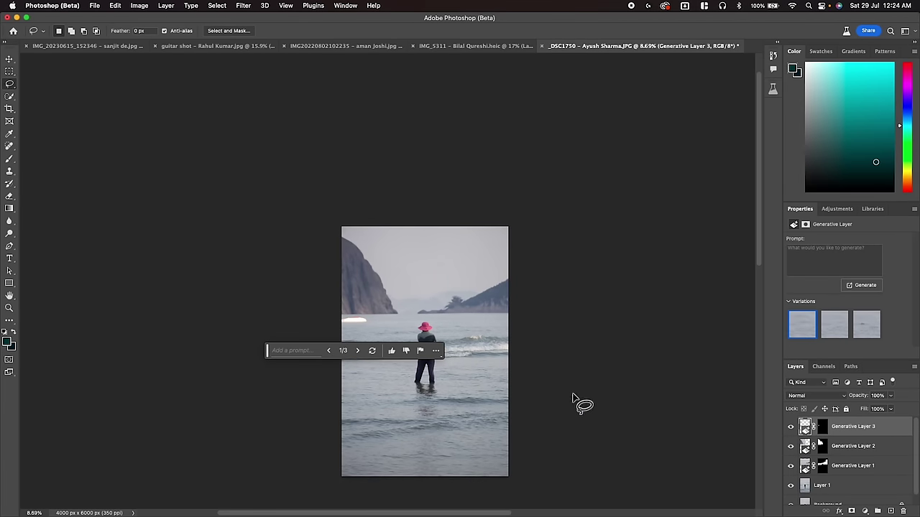
Lasso the bottom strip, generate 'sand', and compare the first variations up close.
left_click_drag(523, 381, 381, 411)
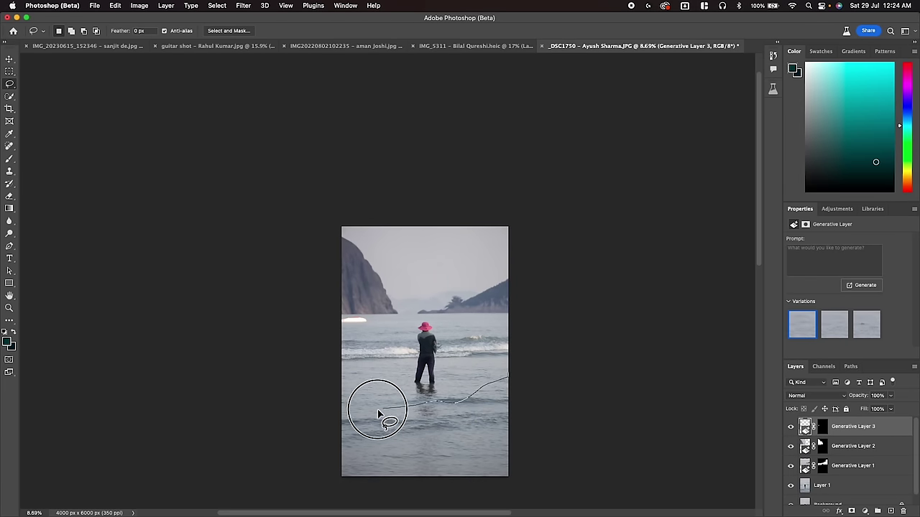
type("sand")
left_click(429, 492)
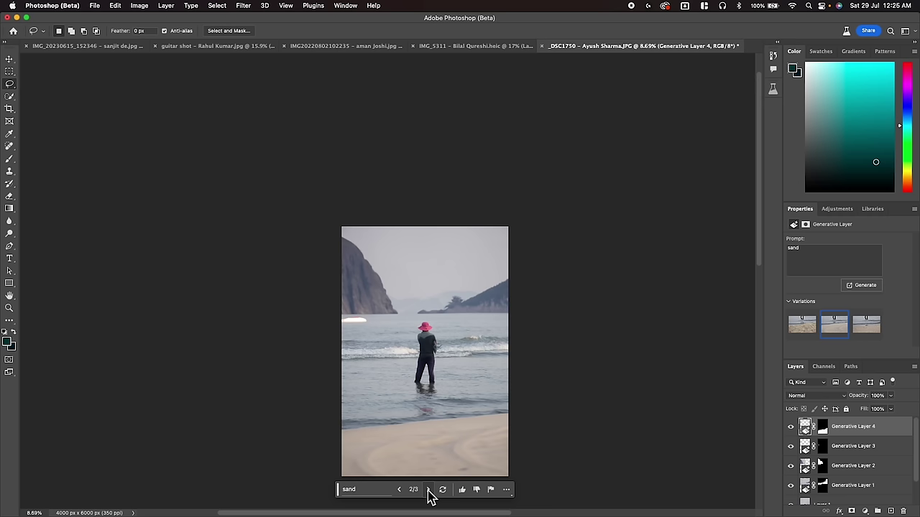
left_click(429, 492)
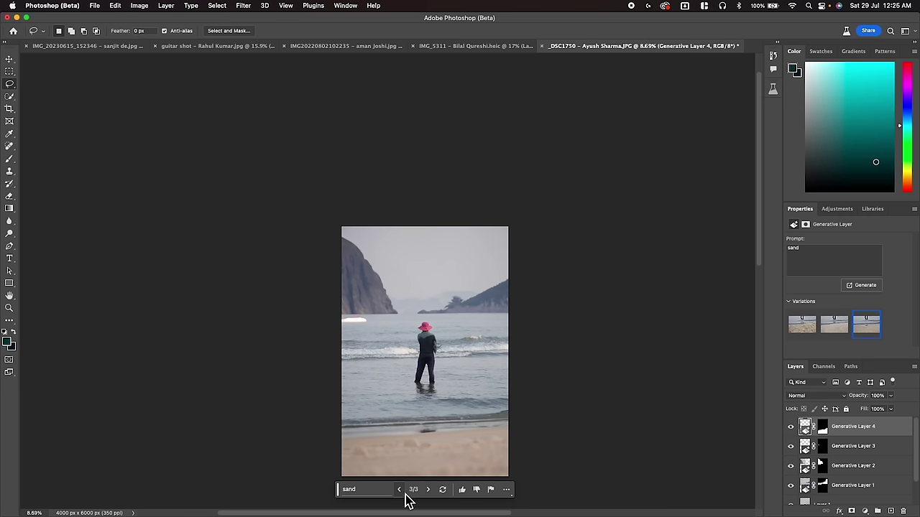
left_click(406, 494)
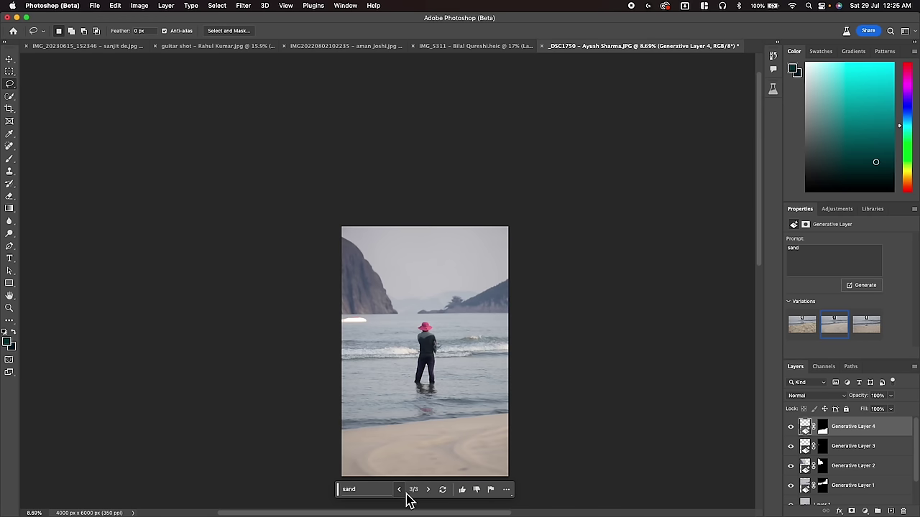
left_click(9, 307)
left_click_drag(411, 432, 520, 479)
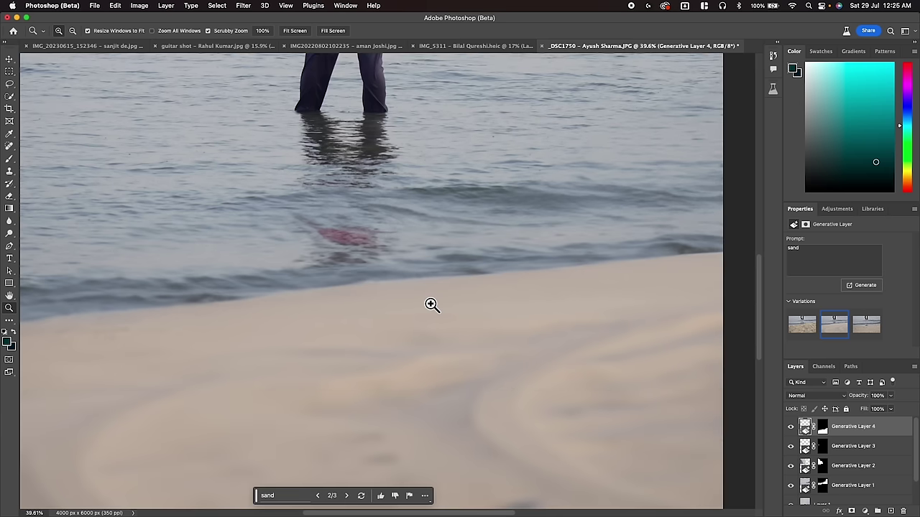
left_click_drag(432, 304, 357, 299)
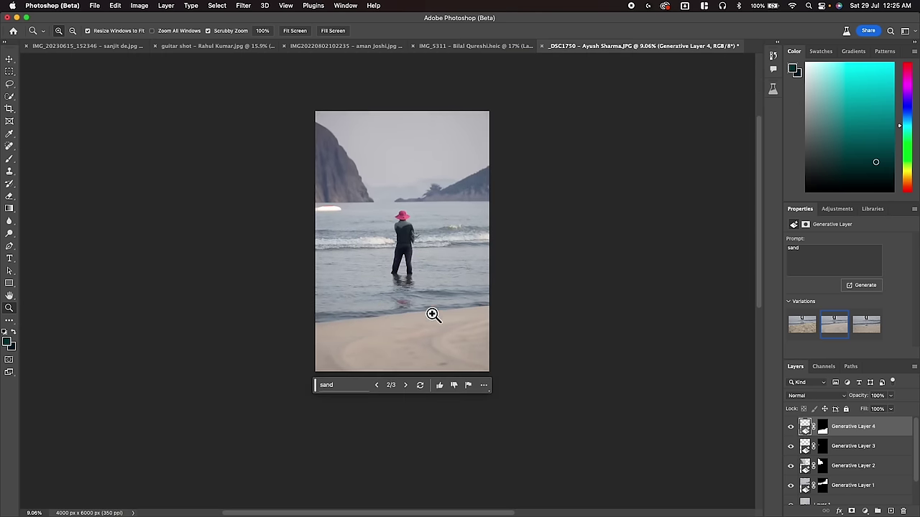
left_click_drag(396, 263, 405, 350)
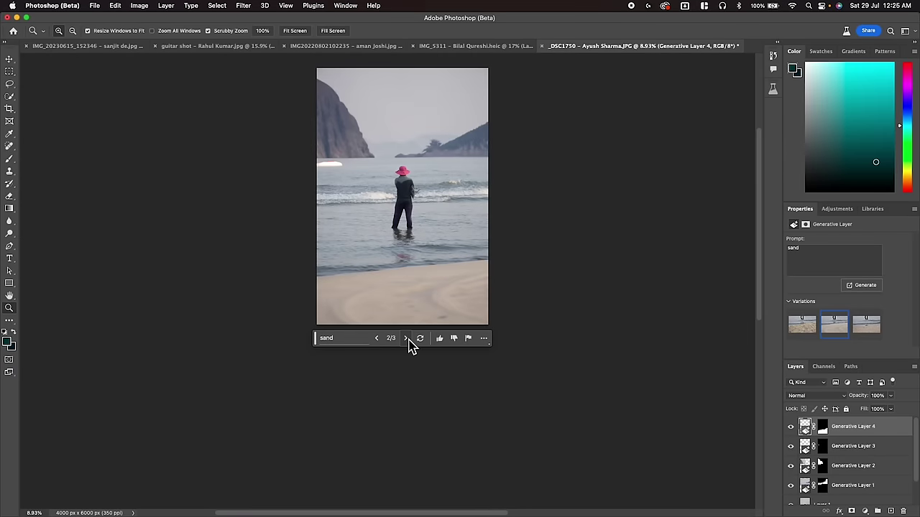
left_click(407, 339)
left_click_drag(430, 263, 412, 301)
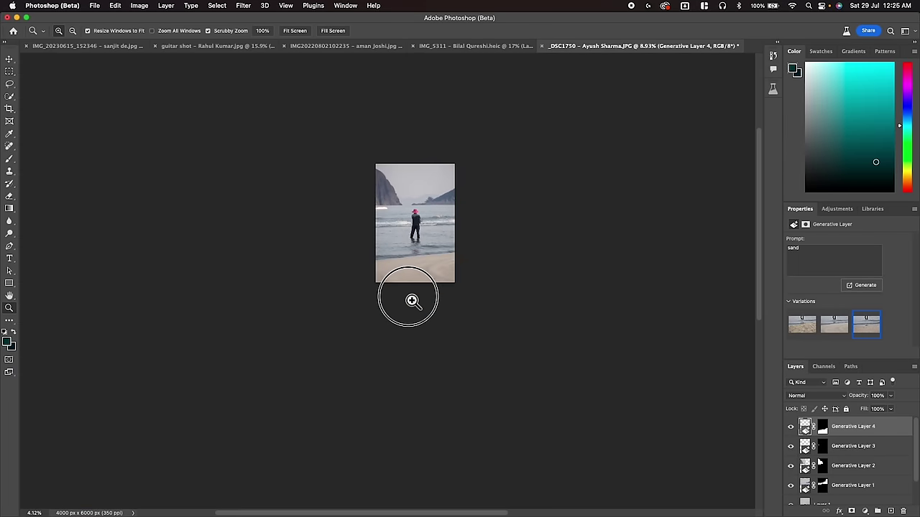
left_click(412, 300)
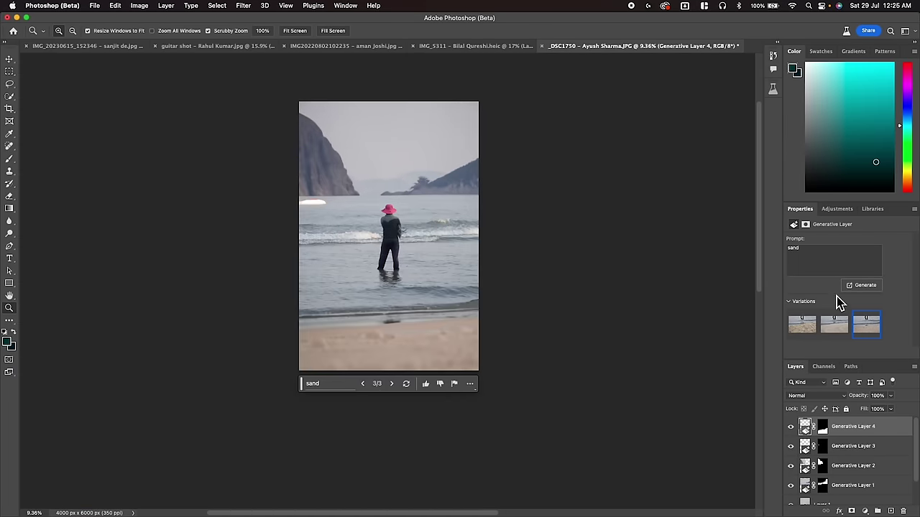
Generate a fresh sand batch and settle on warm brown variation 2 of 6.
left_click(852, 288)
left_click(391, 384)
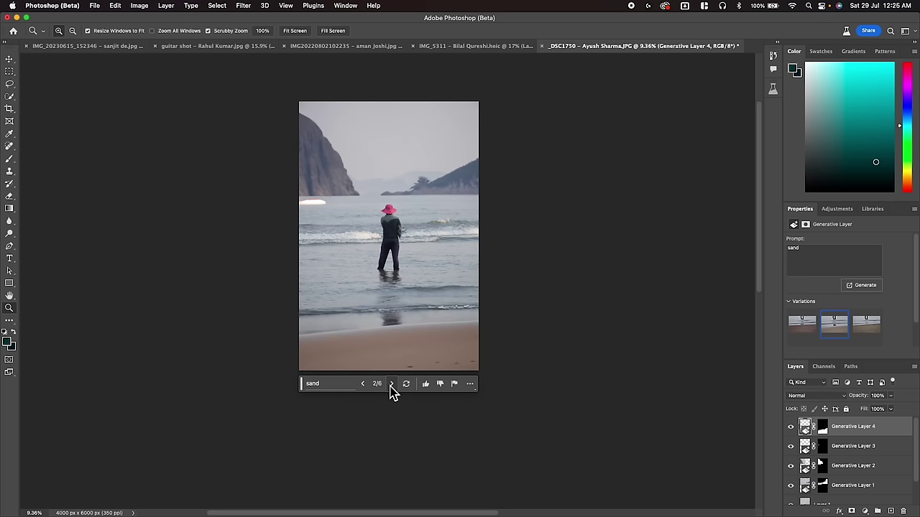
left_click(391, 384)
left_click_drag(449, 330, 452, 359)
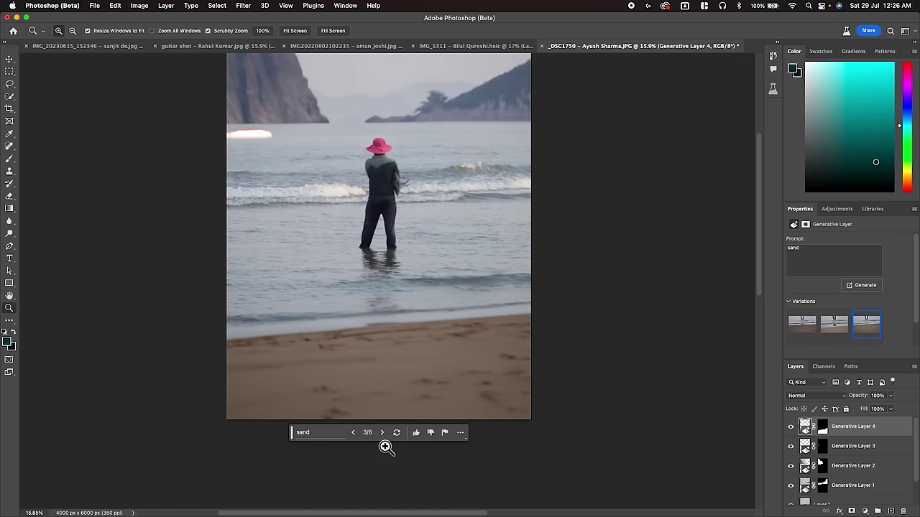
left_click(382, 432)
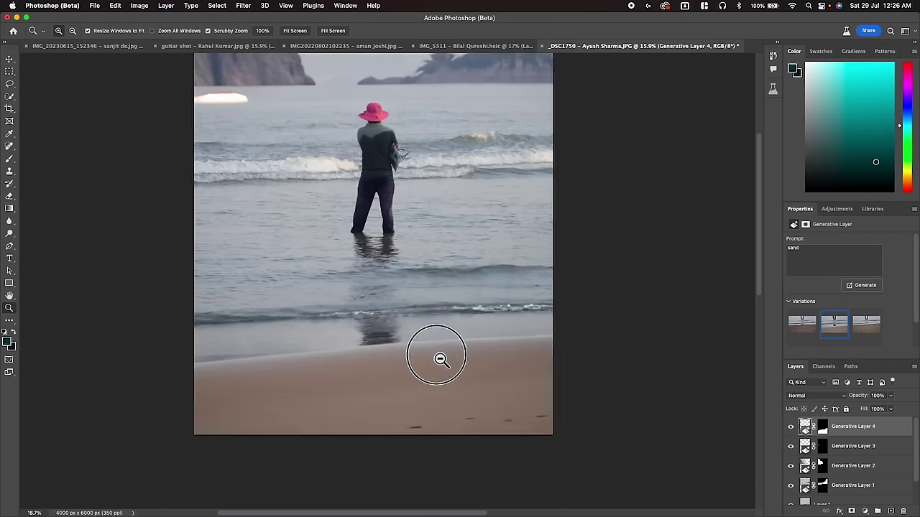
left_click_drag(438, 359, 423, 245)
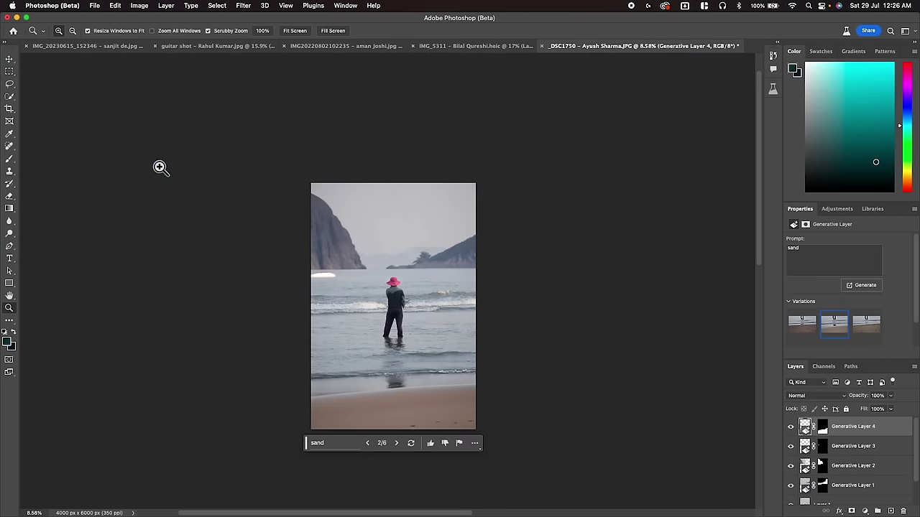
Crop the canvas wider than the photo on both sides, to 4800 × 6000 px.
left_click(10, 110)
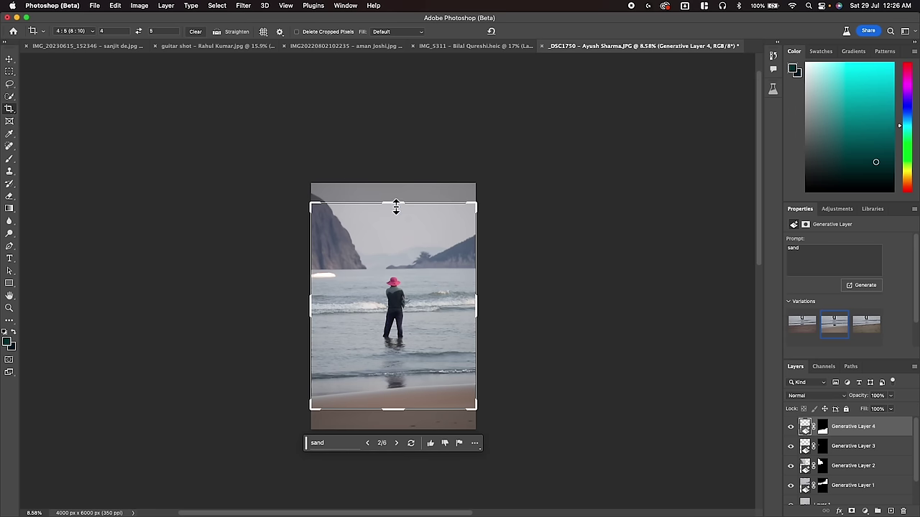
left_click_drag(392, 205, 394, 196)
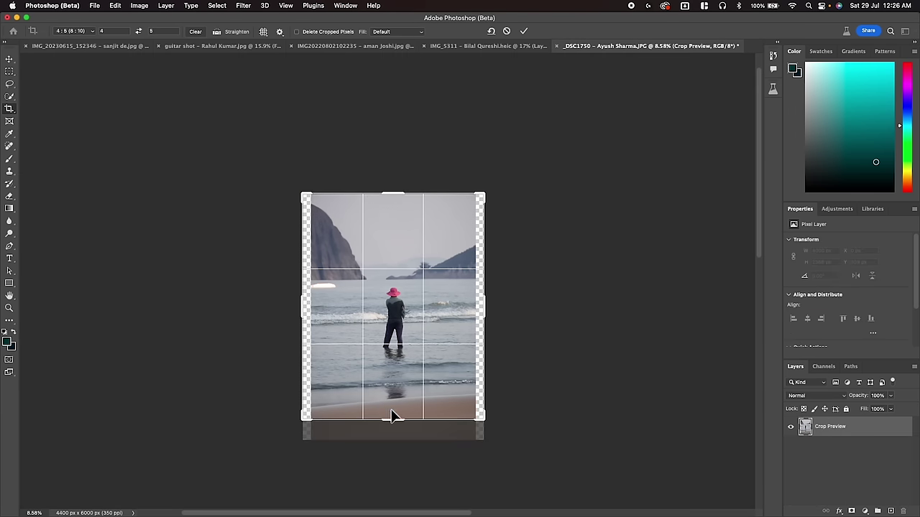
left_click_drag(399, 425, 396, 434)
key("Return")
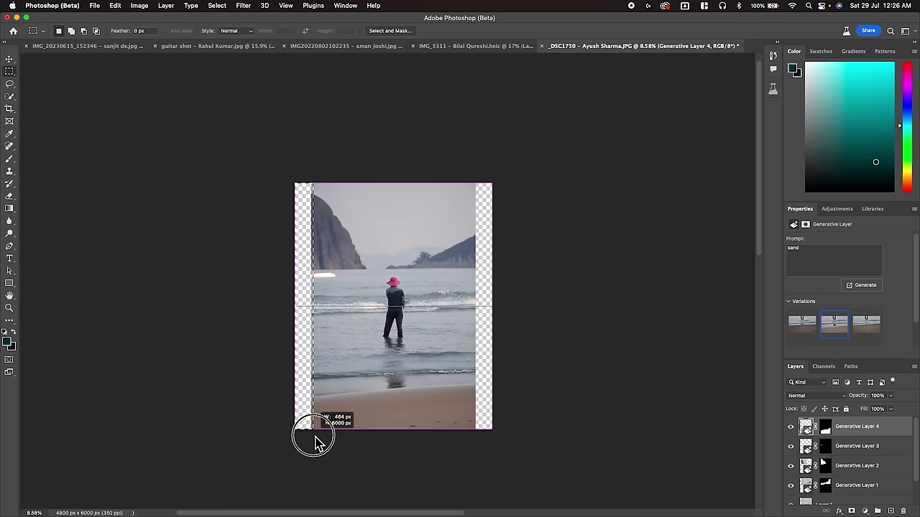
Fill the empty left and right strips with generated scenery and compare against the original.
left_click(237, 444)
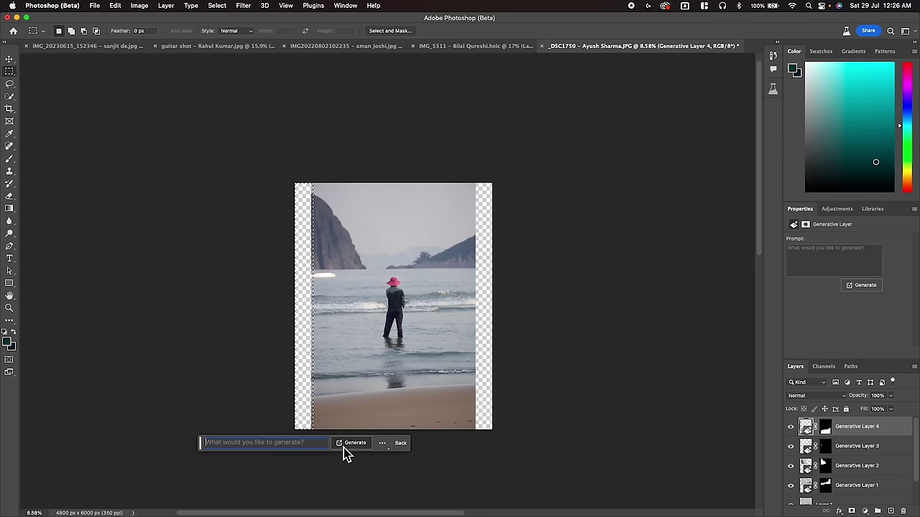
left_click(346, 444)
left_click_drag(476, 178, 497, 432)
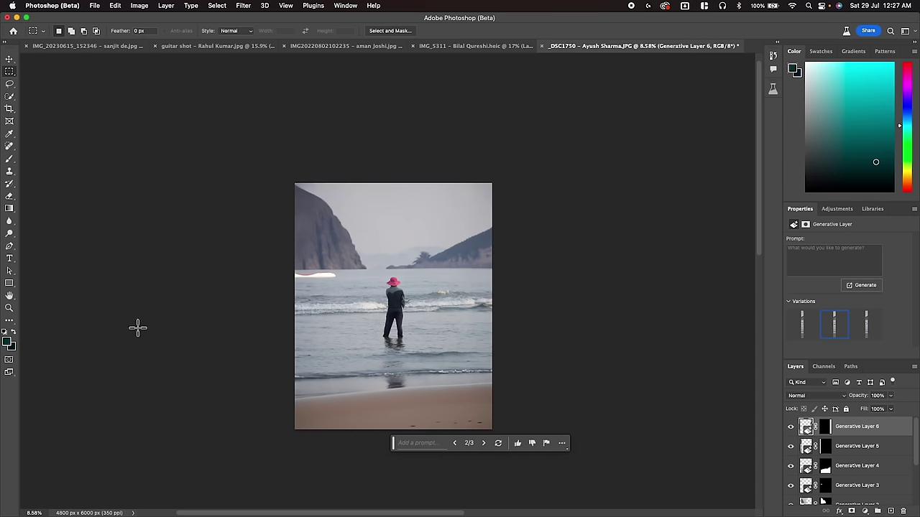
left_click(10, 307)
left_click(319, 298)
left_click(538, 349, "alt")
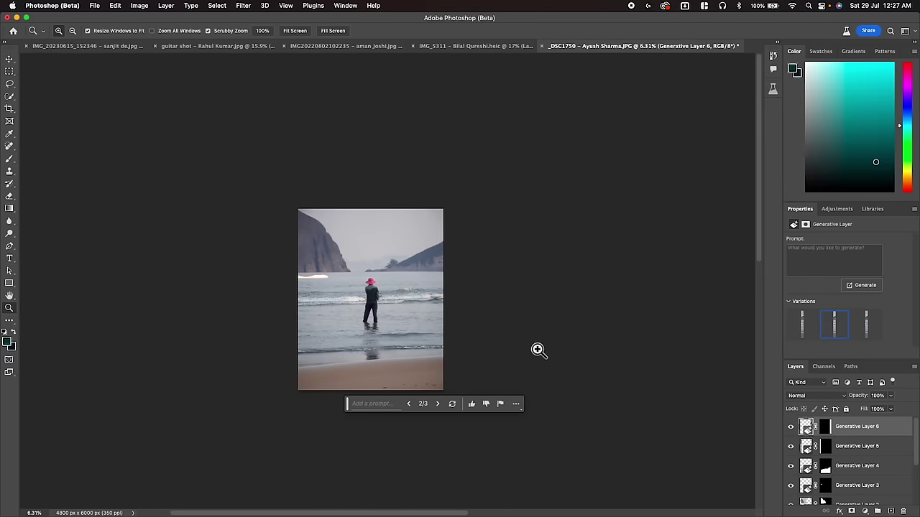
scroll(884, 489, "down", 3)
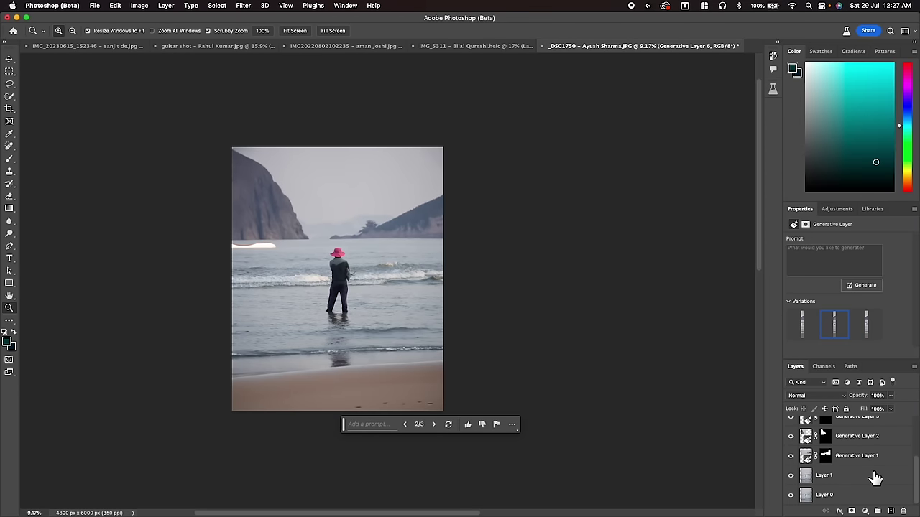
left_click(791, 496, "alt")
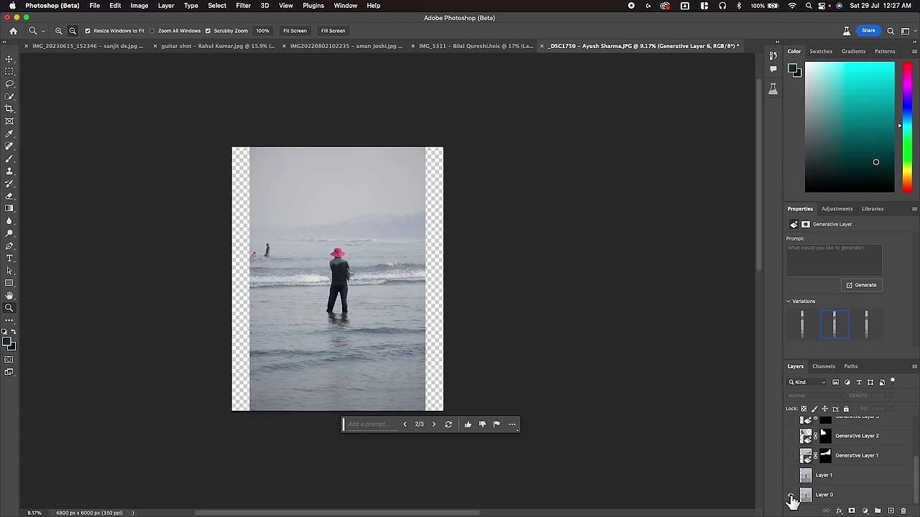
left_click(791, 496, "alt")
Zoom in to inspect the newly filled side strips.
left_click_drag(361, 348, 345, 348)
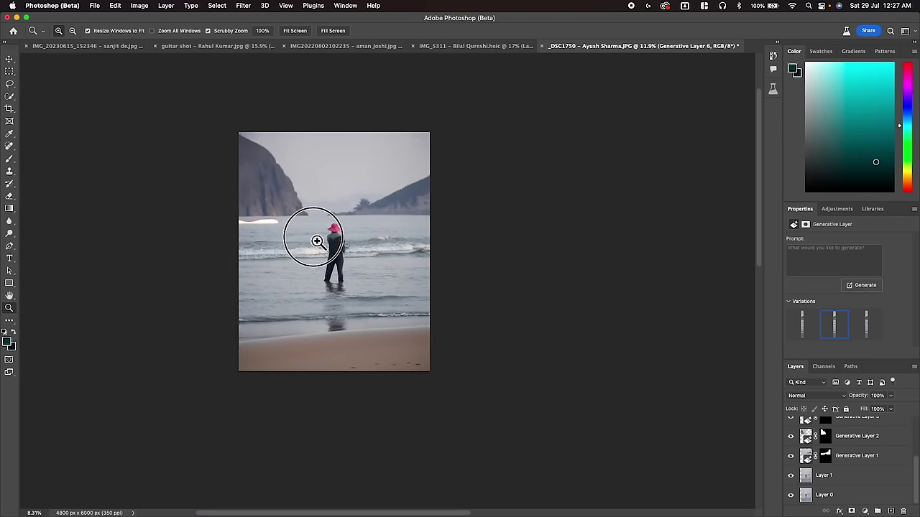
left_click_drag(346, 347, 323, 240)
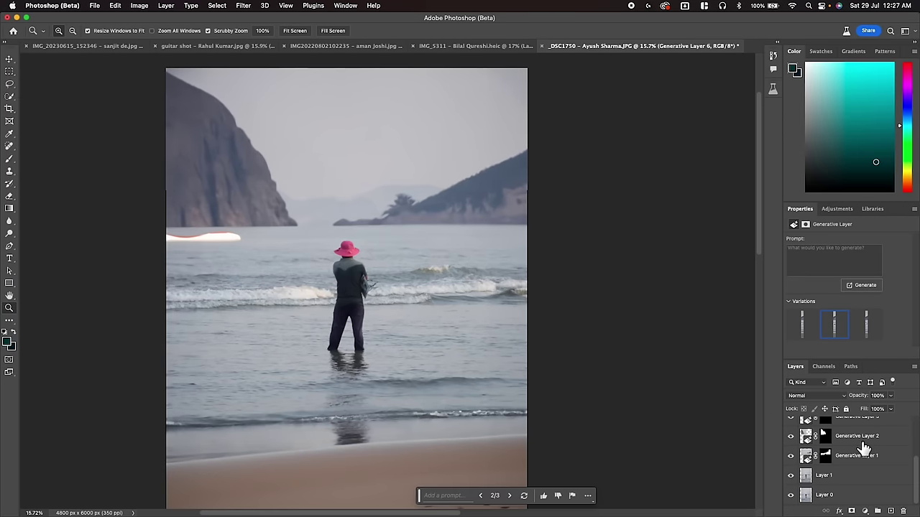
scroll(864, 448, "up", 3)
scroll(271, 281, "up", 10)
scroll(292, 293, "down", 2)
scroll(297, 297, "down", 4)
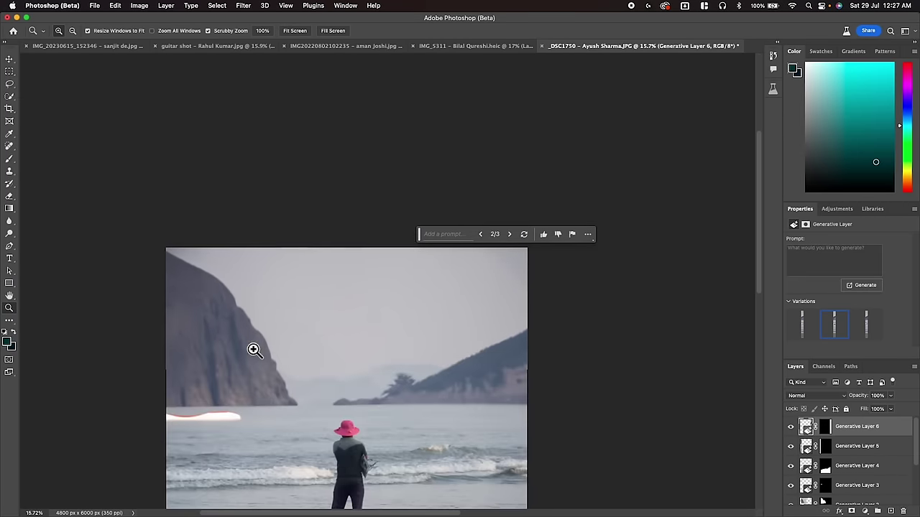
scroll(255, 349, "down", 5)
left_click(10, 83)
Generate a 'boat' on the water left of the figure, choosing variation 2.
left_click_drag(242, 258, 158, 261)
type("boat")
key("Return")
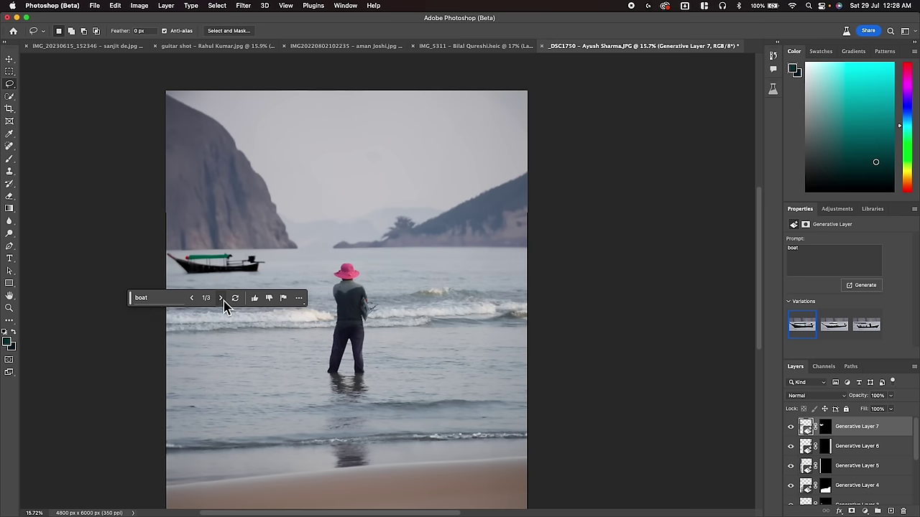
left_click(222, 299)
left_click(221, 299)
left_click(192, 297)
Zoom in on the boat and stamp all visible layers into a new merged layer.
key("z")
mouse_move(400, 334)
left_mouse_down()
mouse_move(440, 336)
mouse_move(403, 338)
left_mouse_up()
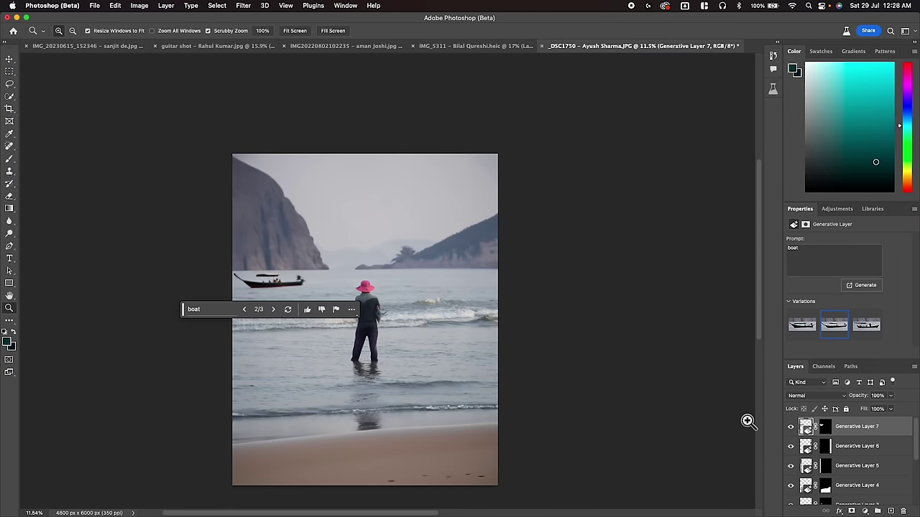
key("super+alt+shift+e")
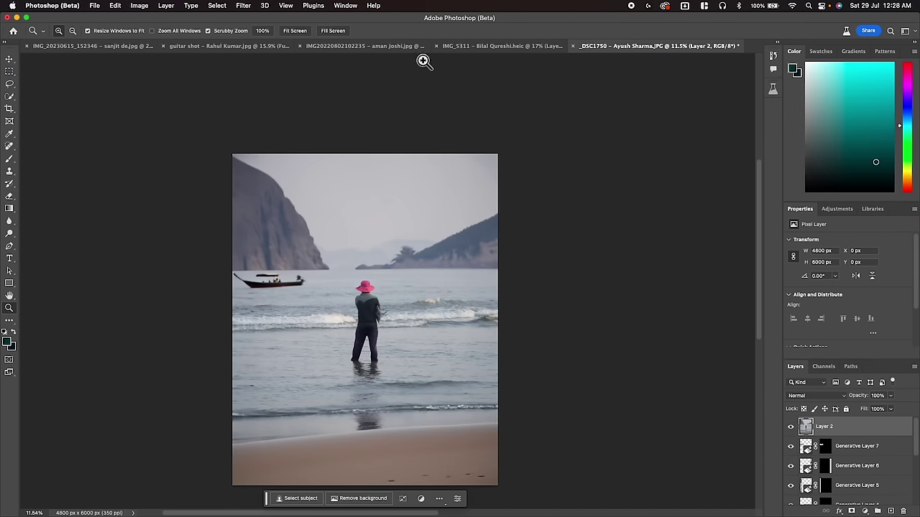
left_click(250, 6)
In Camera Raw, raise Contrast to +19 and set Calibration Blue Primary Hue to -36.
left_click(265, 79)
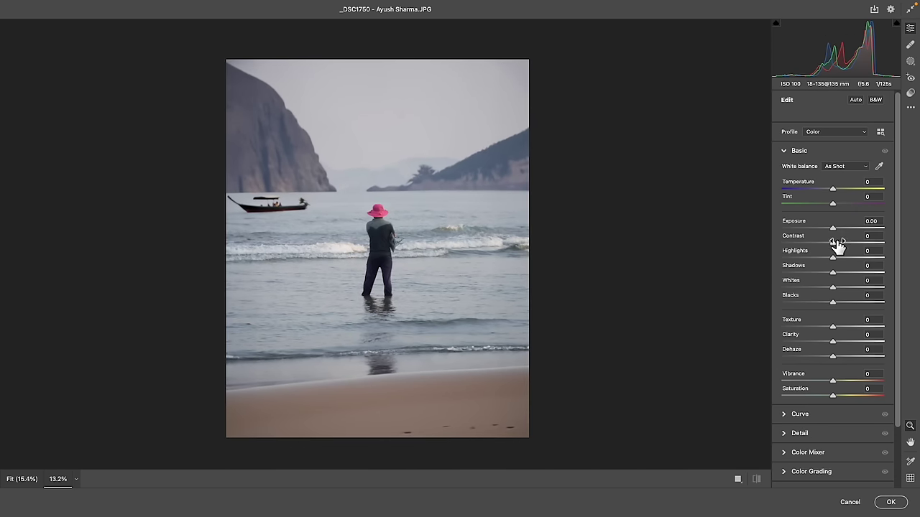
left_click_drag(836, 248, 856, 247)
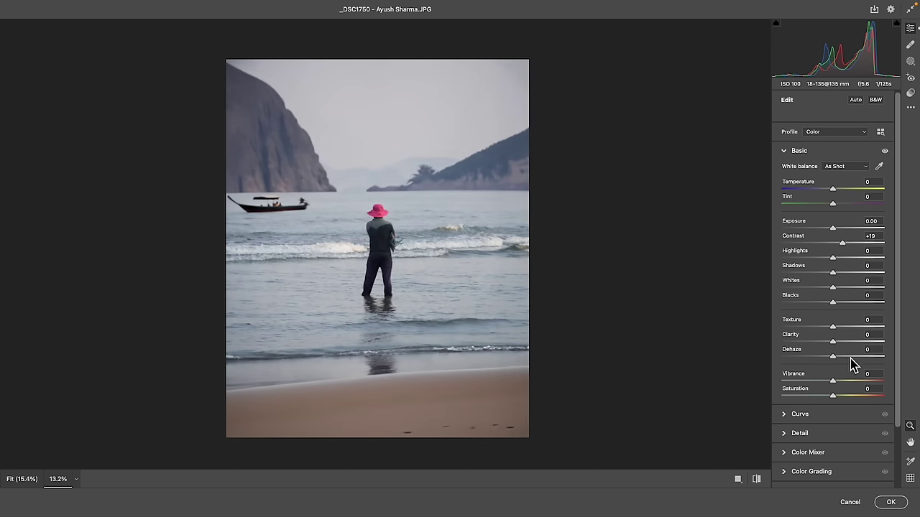
scroll(857, 438, "down", 3)
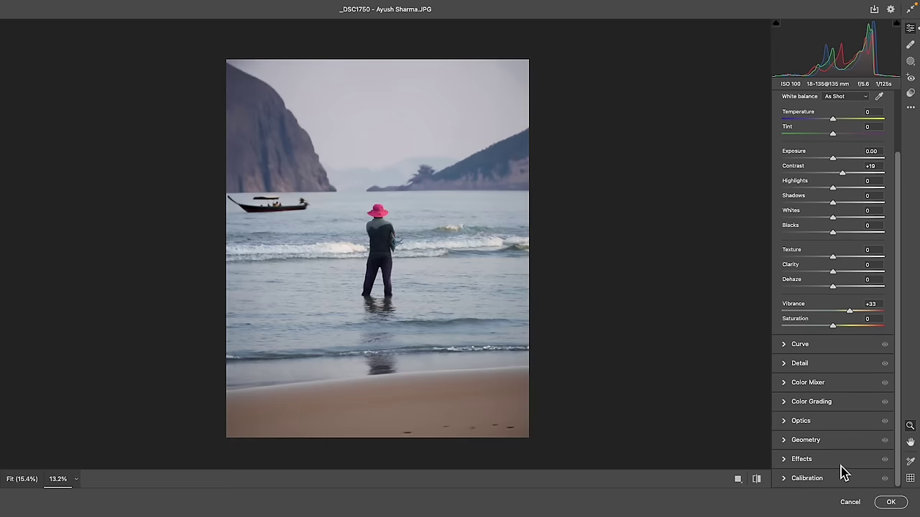
left_click(807, 478)
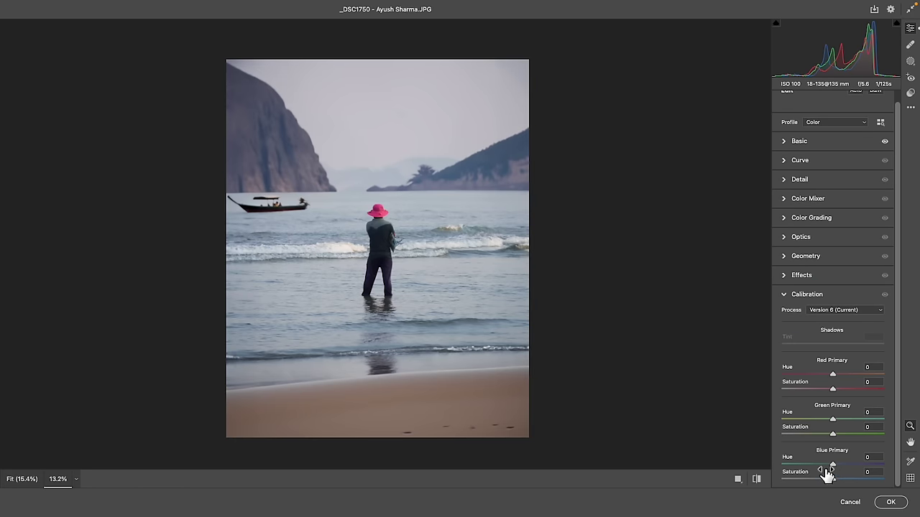
left_click(814, 465)
left_click_drag(810, 465, 817, 465)
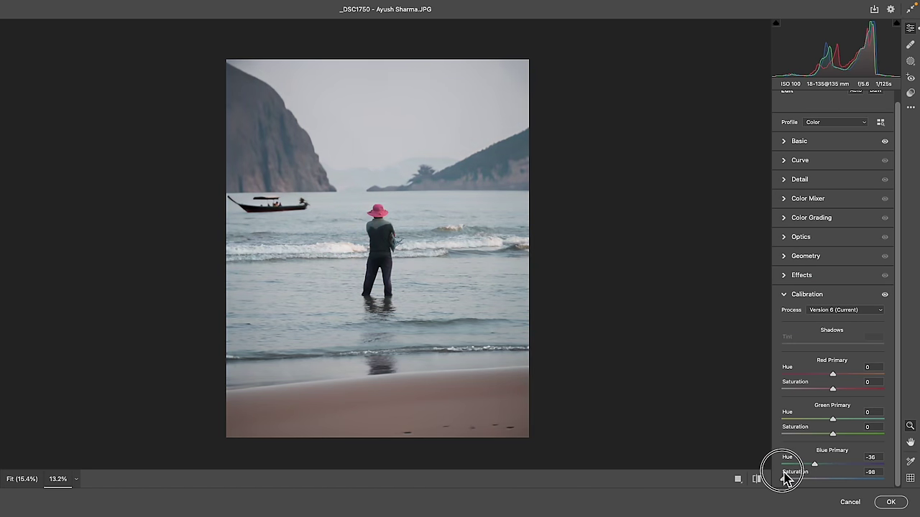
In the Color Mixer, set Yellows saturation to -50 and Blues luminance to -21.
left_click(808, 199)
left_click(821, 238)
left_click_drag(833, 296, 806, 296)
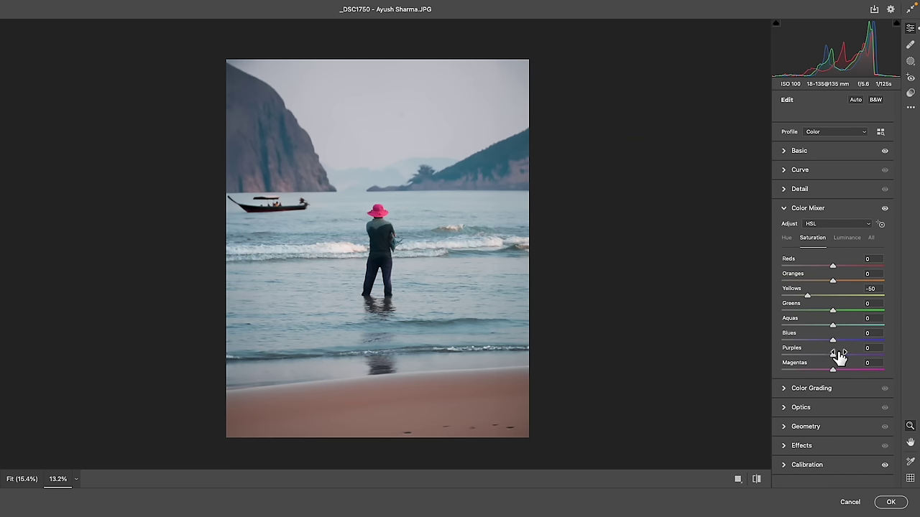
left_click(848, 238)
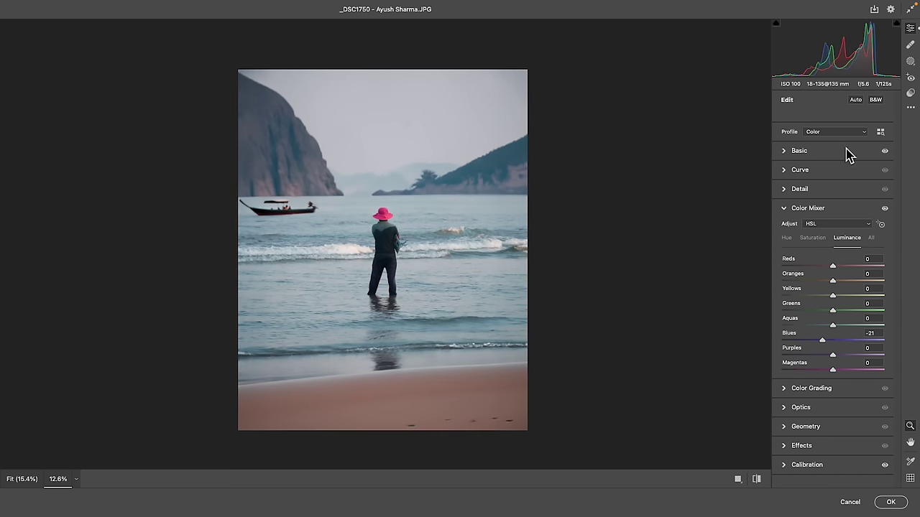
left_click(848, 152)
left_click(912, 63)
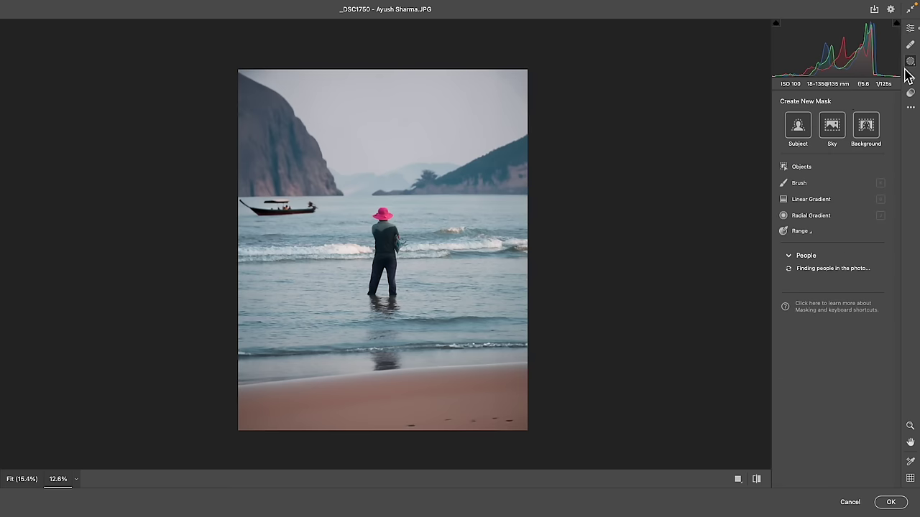
Add linear gradient masks from the beach and the sky, with Dehaze -26.
left_click(812, 202)
mouse_move(499, 368)
left_mouse_down()
mouse_move(464, 204)
mouse_move(468, 222)
left_mouse_up()
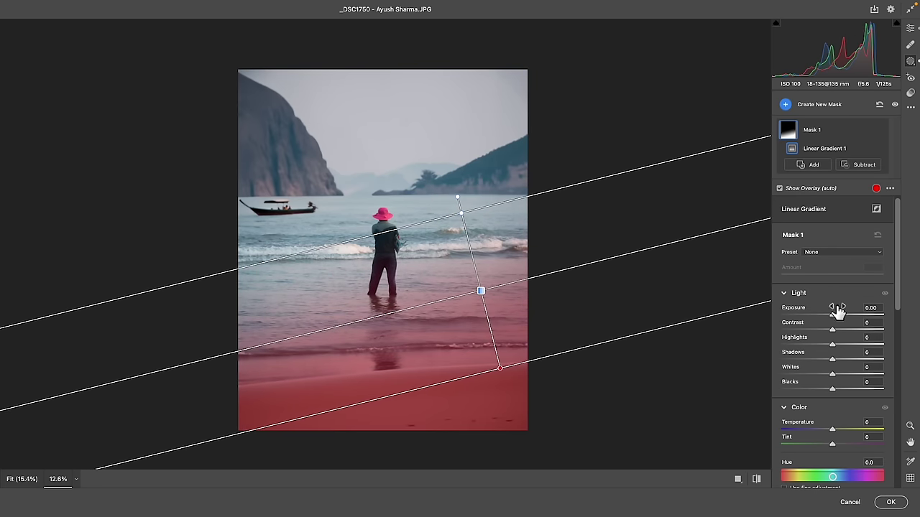
key("e")
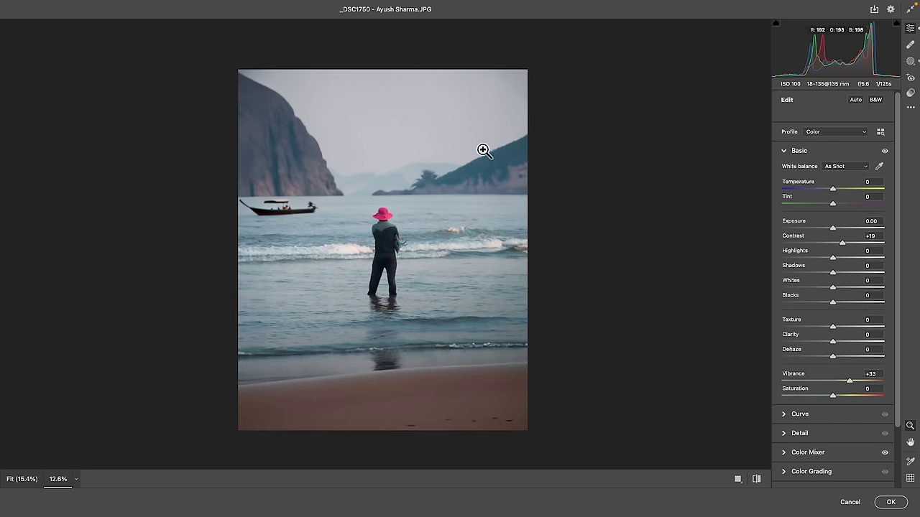
left_click(911, 62)
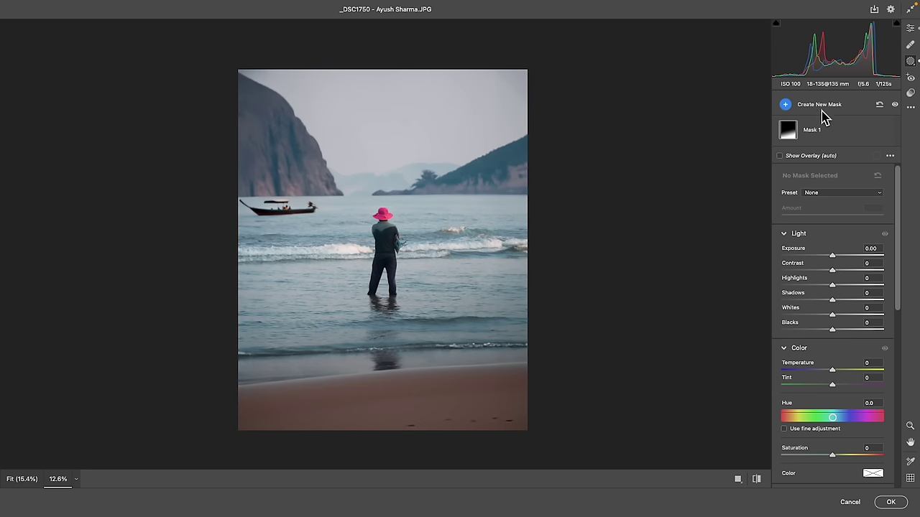
left_click(827, 115)
left_click(720, 179)
left_click_drag(428, 109, 423, 337)
scroll(839, 349, "down", 1)
scroll(840, 350, "down", 5)
scroll(833, 366, "down", 3)
left_click_drag(825, 381, 821, 380)
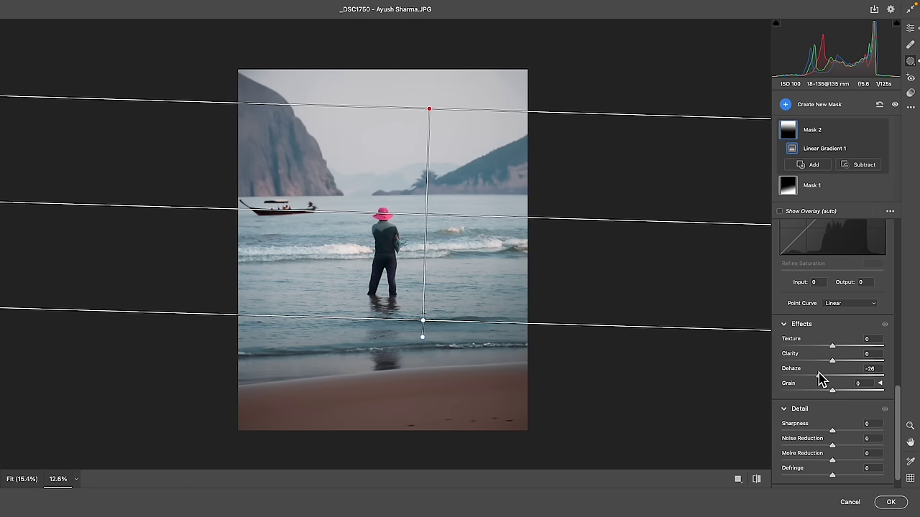
Add an inverted radial mask around the person with Exposure -0.10.
left_click(910, 61)
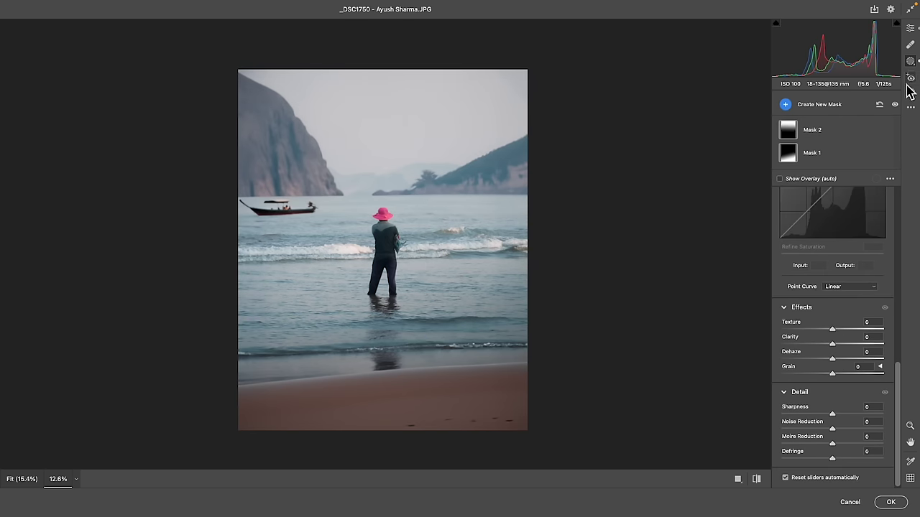
left_click(819, 105)
left_click(729, 186)
left_click_drag(380, 216, 425, 287)
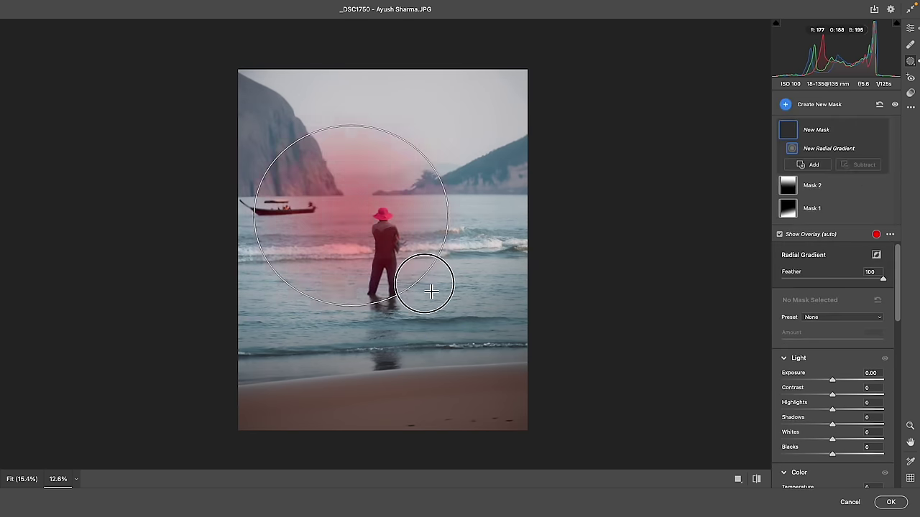
mouse_move(381, 238)
left_mouse_down()
mouse_move(407, 267)
mouse_move(388, 250)
left_mouse_up()
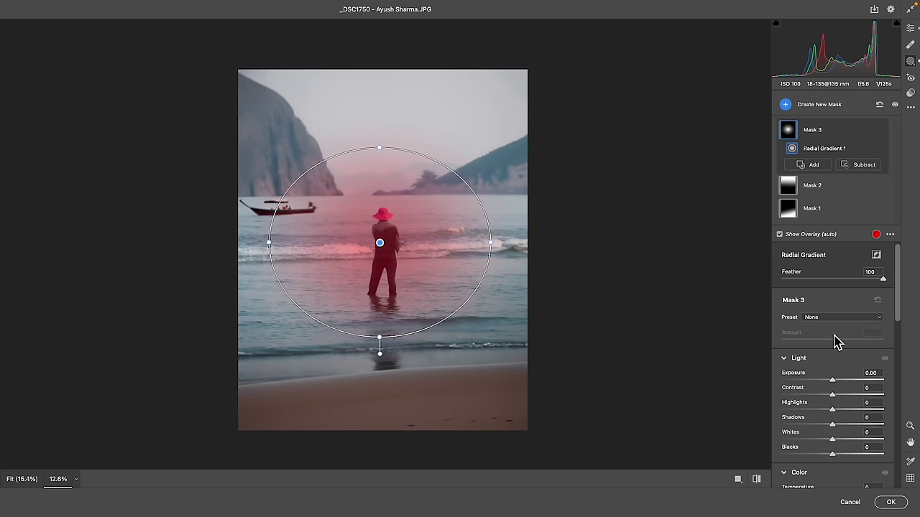
left_click(875, 256)
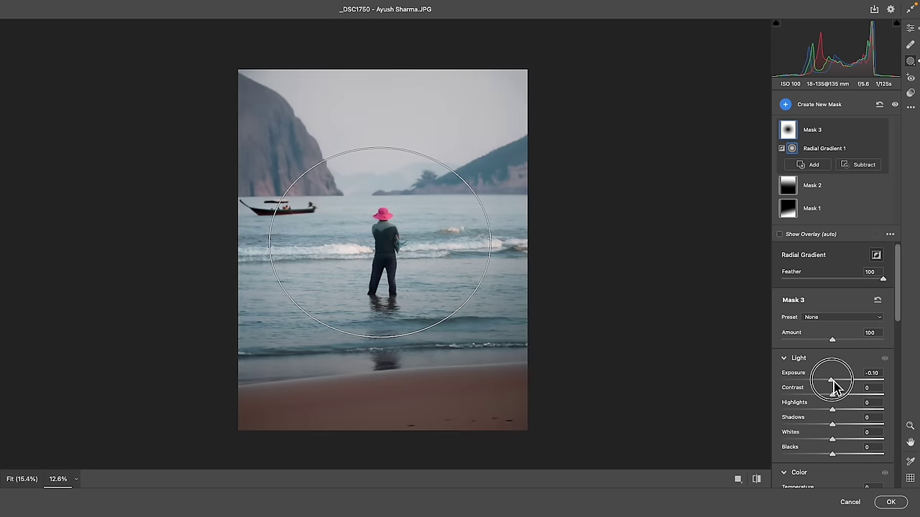
left_click_drag(836, 388, 817, 359)
scroll(827, 417, "down", 5)
left_click(817, 460)
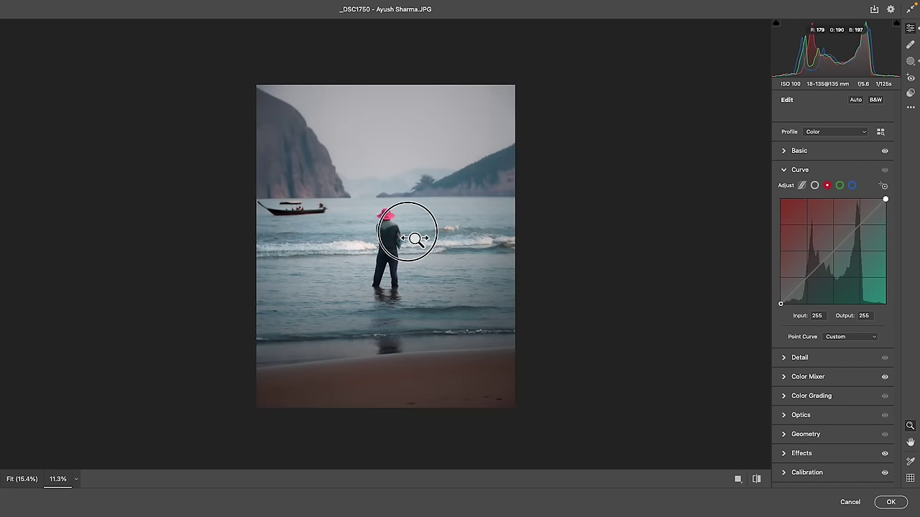
left_click(759, 481)
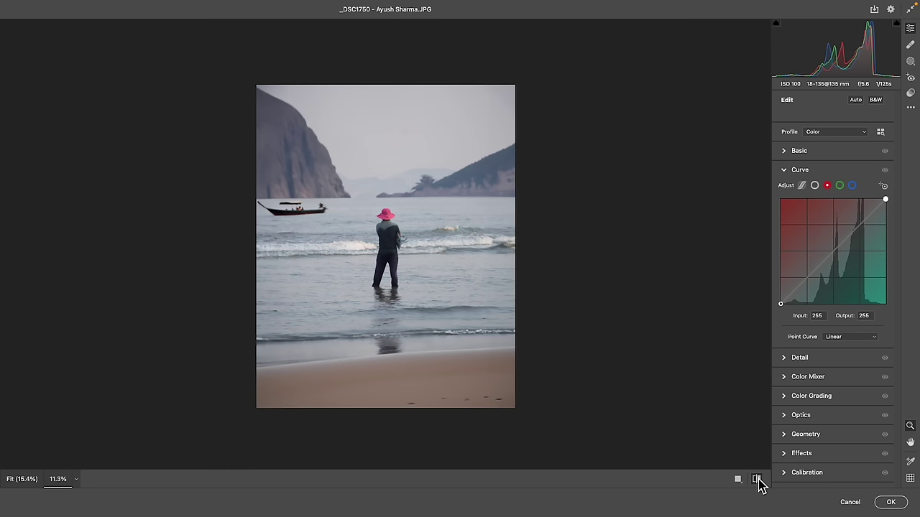
left_click(759, 481)
Set Basic Whites +29 and Temperature -8, then apply the Camera Raw grade.
scroll(579, 388, "up", 2)
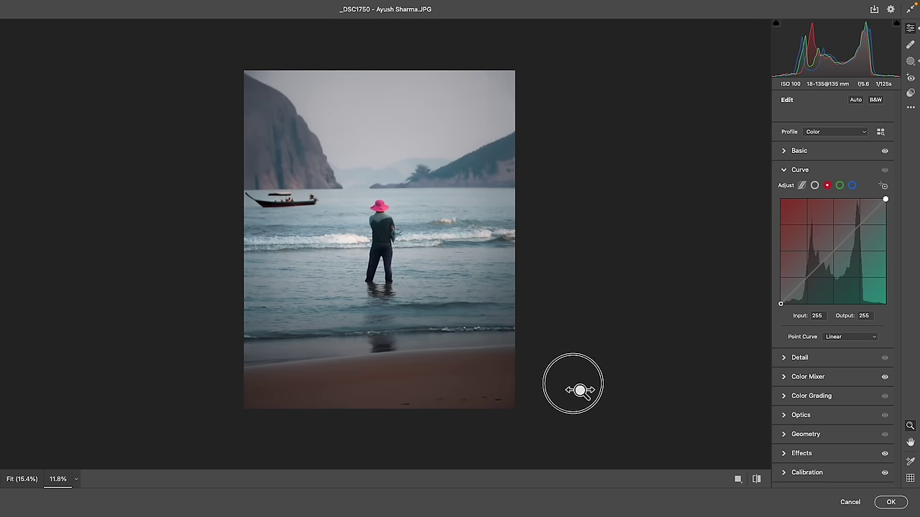
scroll(578, 388, "up", 1)
left_click(836, 152)
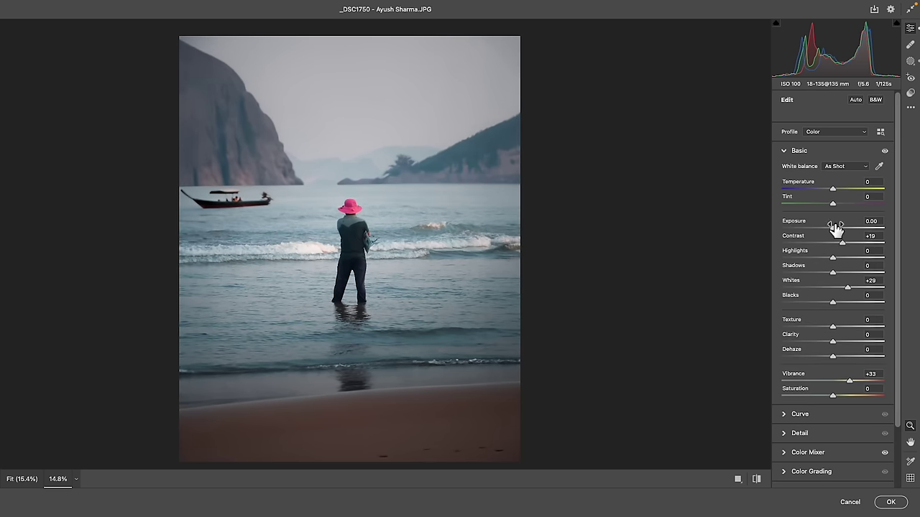
left_click_drag(844, 196, 831, 200)
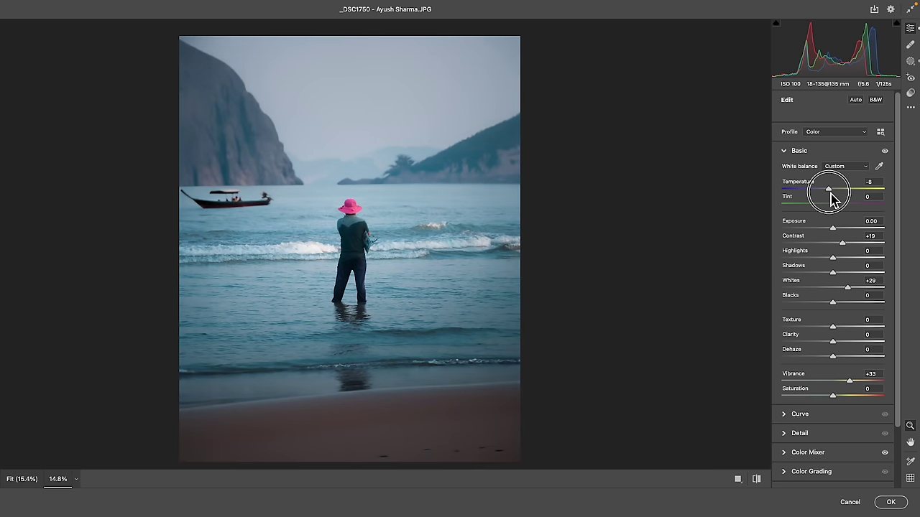
key("Return")
mouse_move(499, 287)
left_mouse_down()
mouse_move(480, 284)
mouse_move(513, 400)
left_mouse_up()
scroll(830, 450, "down", 5)
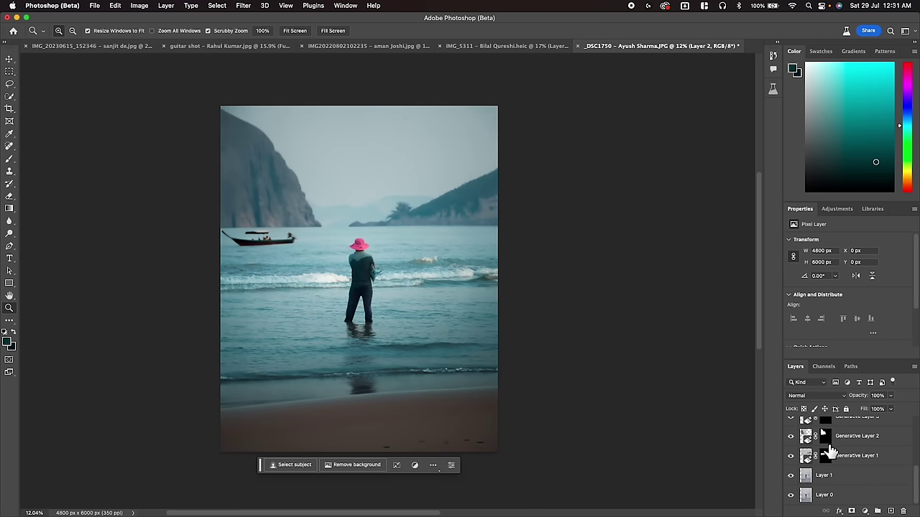
left_click(791, 497, "alt")
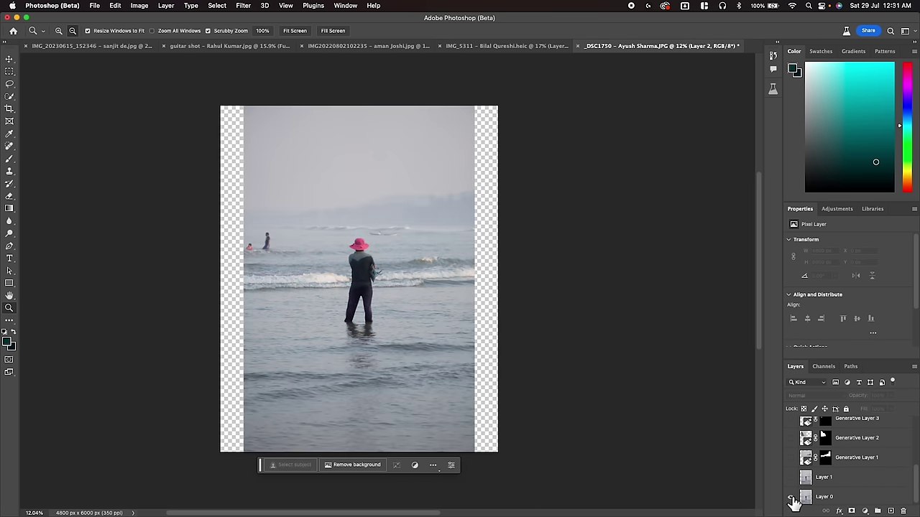
left_click(791, 499, "alt")
left_click(791, 499, "alt")
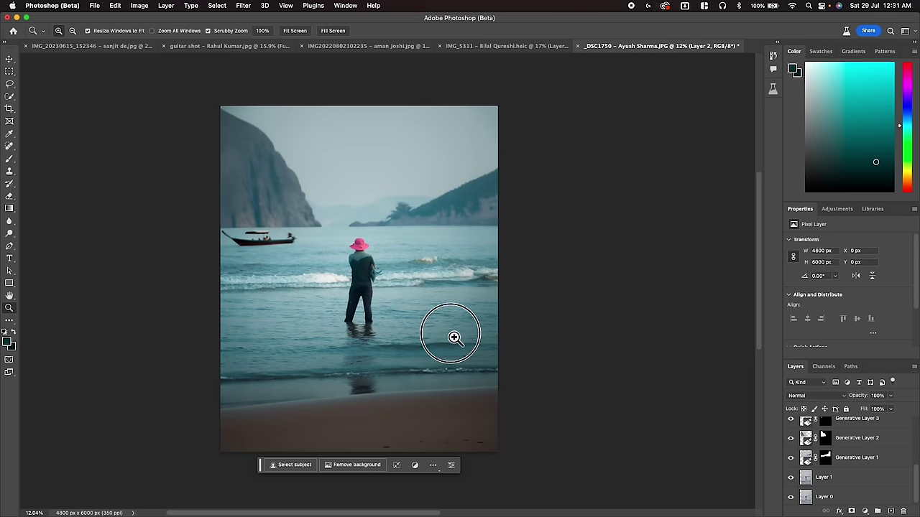
left_click_drag(454, 337, 464, 343)
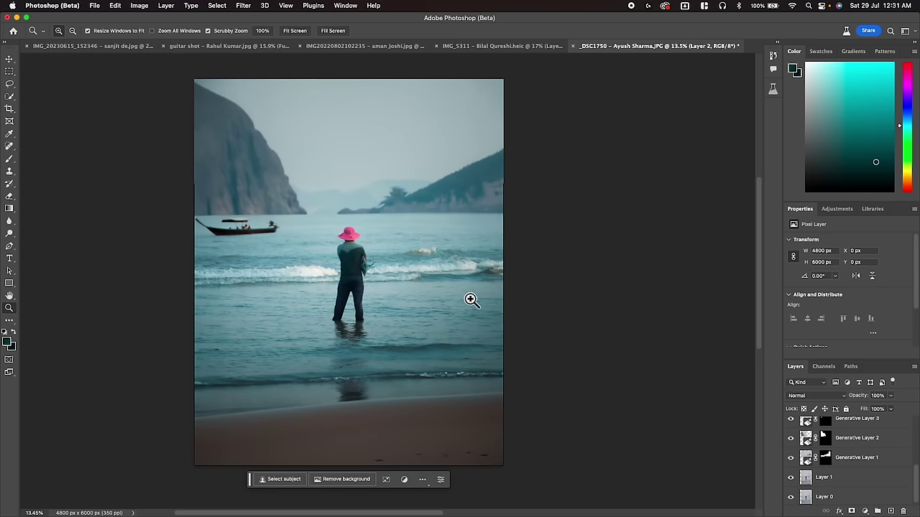
left_click_drag(472, 302, 426, 277)
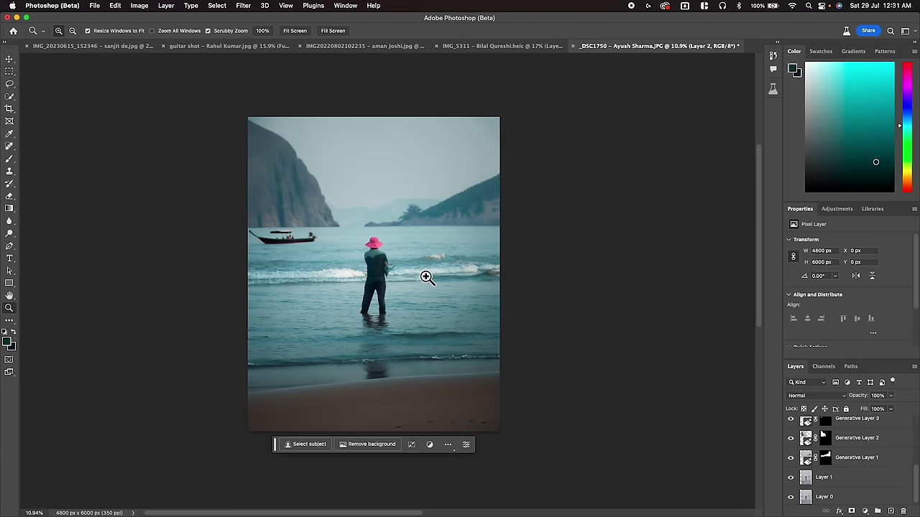